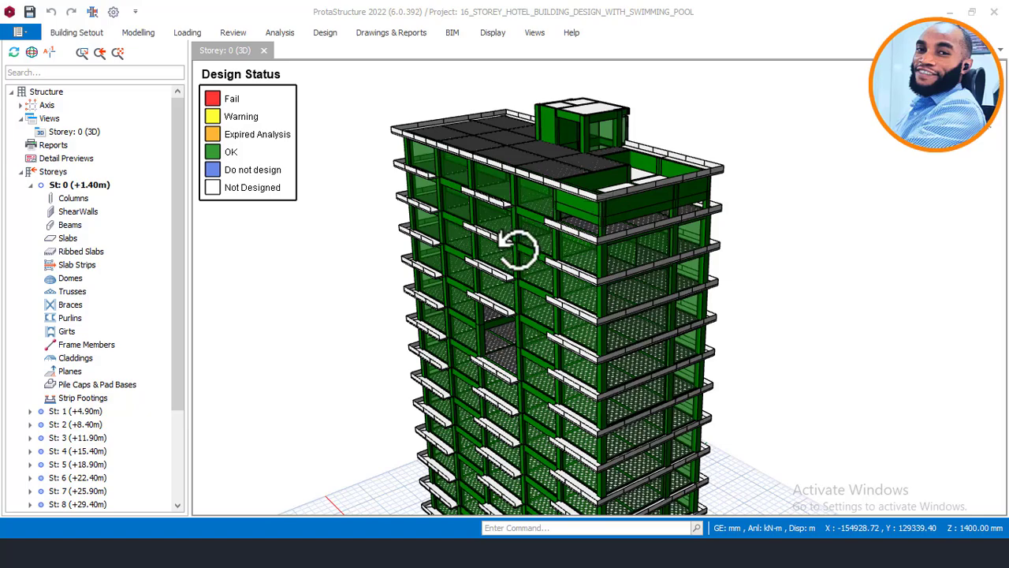
Step: Examine the design status colours of the 3D hotel tower from several sides, from the ground columns to the roof
mouse_move(624, 263)
middle_down()
mouse_move(642, 255)
mouse_move(792, 263)
mouse_move(841, 229)
mouse_move(806, 264)
middle_up()
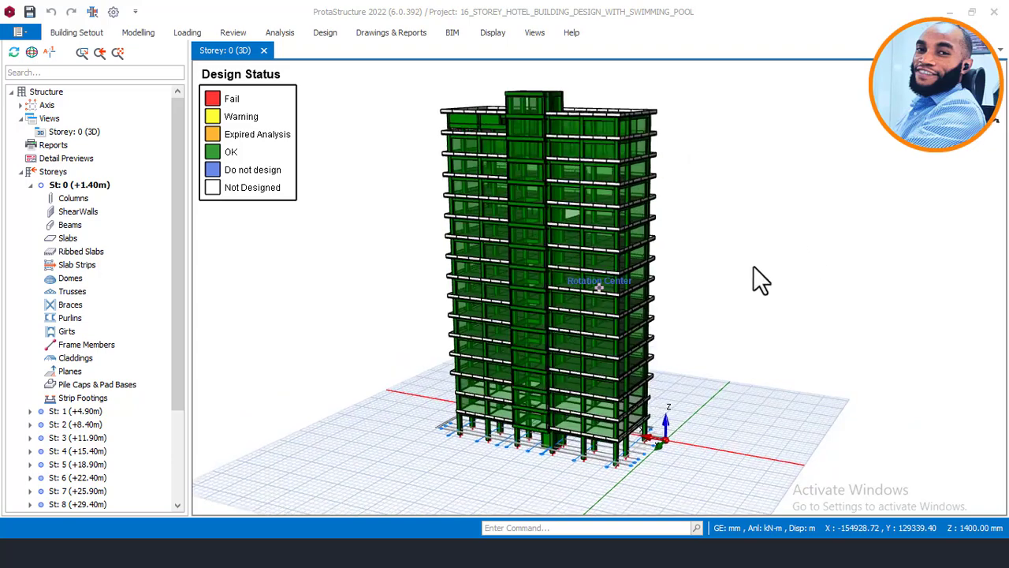
scroll(585, 443, up, 2)
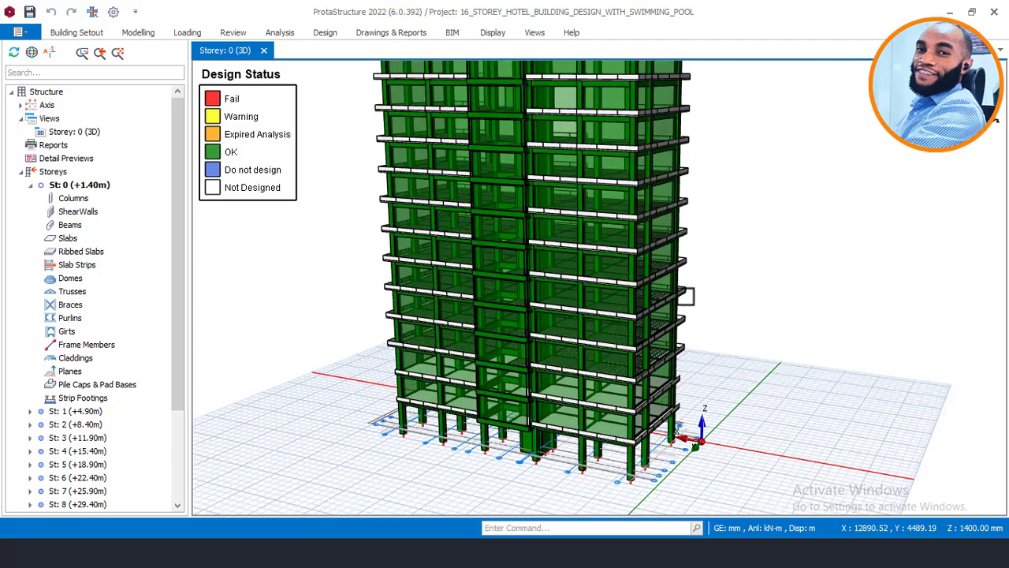
mouse_move(686, 340)
middle_down()
mouse_move(675, 368)
mouse_move(669, 338)
middle_up()
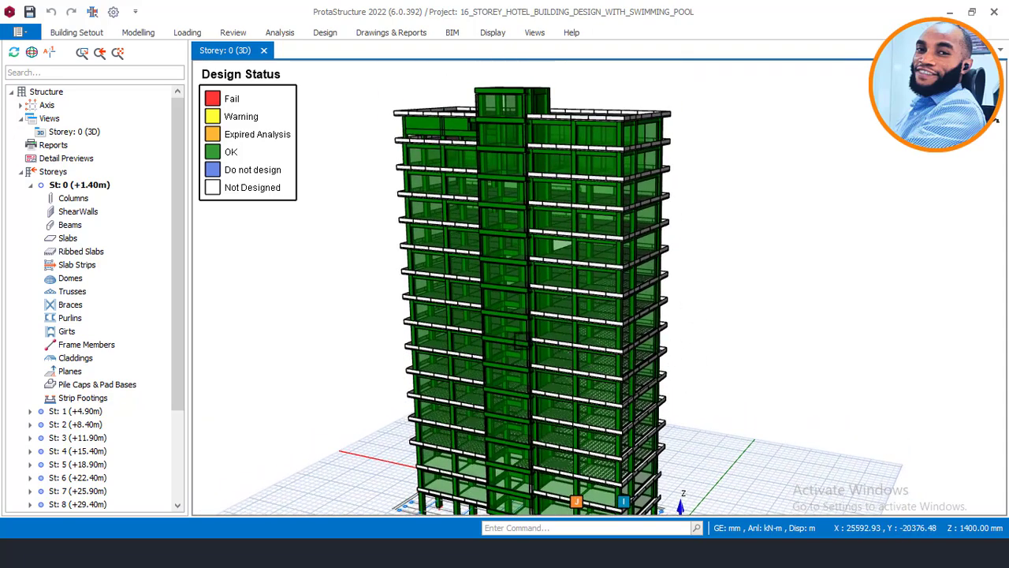
middle_drag(415, 354, 571, 398)
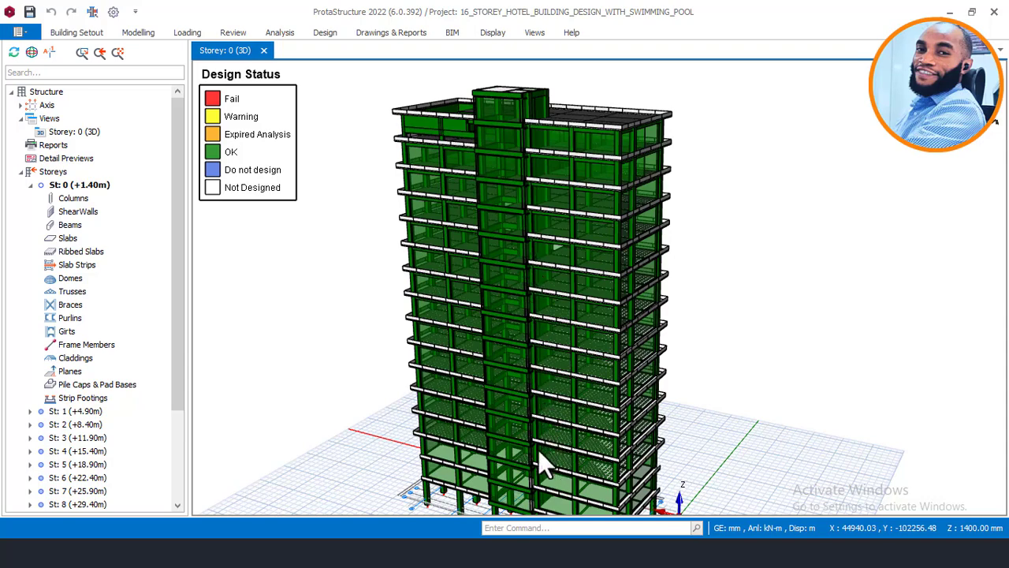
scroll(537, 447, up, 3)
scroll(533, 476, up, 2)
scroll(516, 323, up, 3)
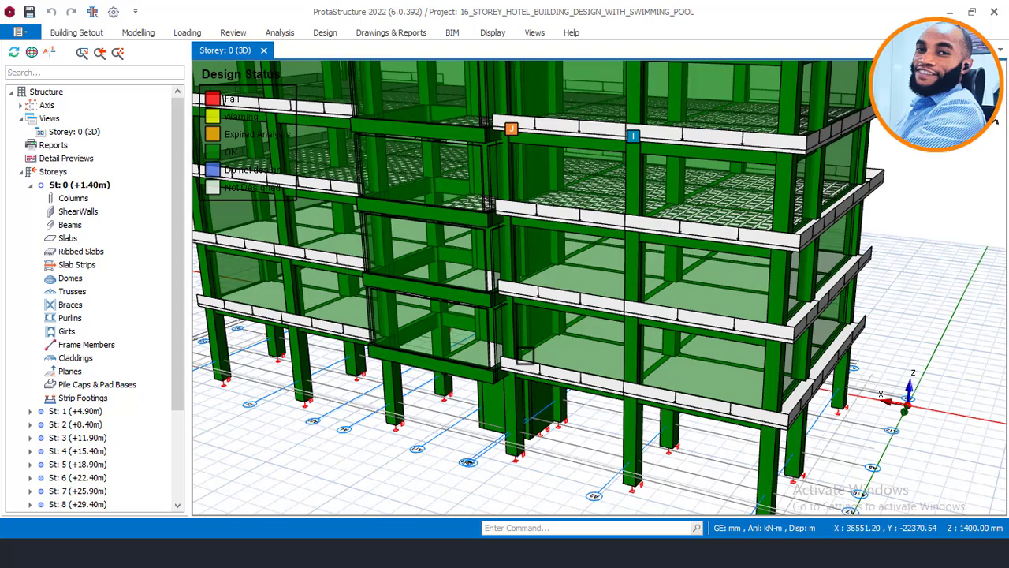
scroll(535, 361, down, 2)
scroll(535, 361, down, 1)
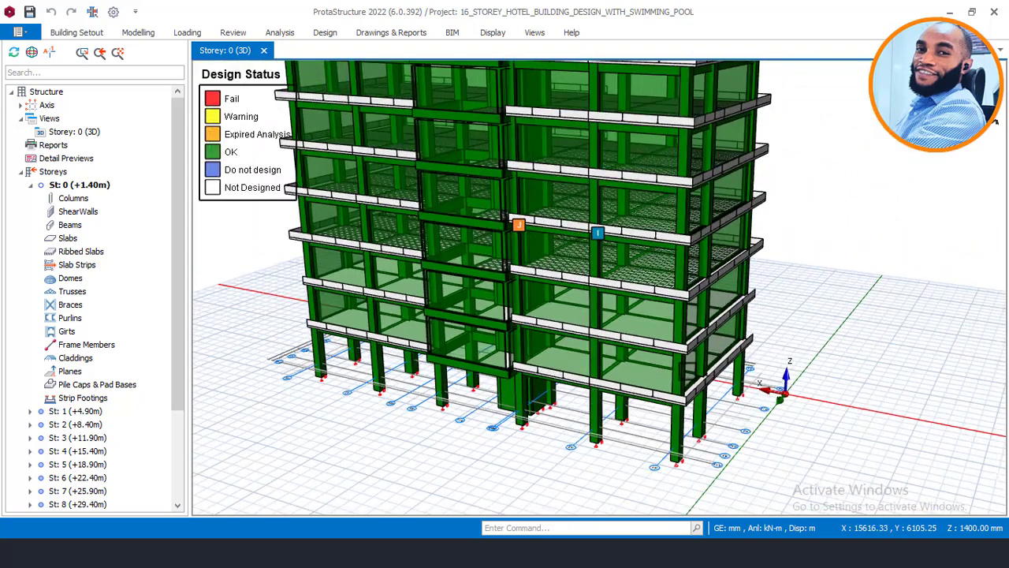
middle_drag(524, 372, 441, 372)
scroll(441, 372, down, 3)
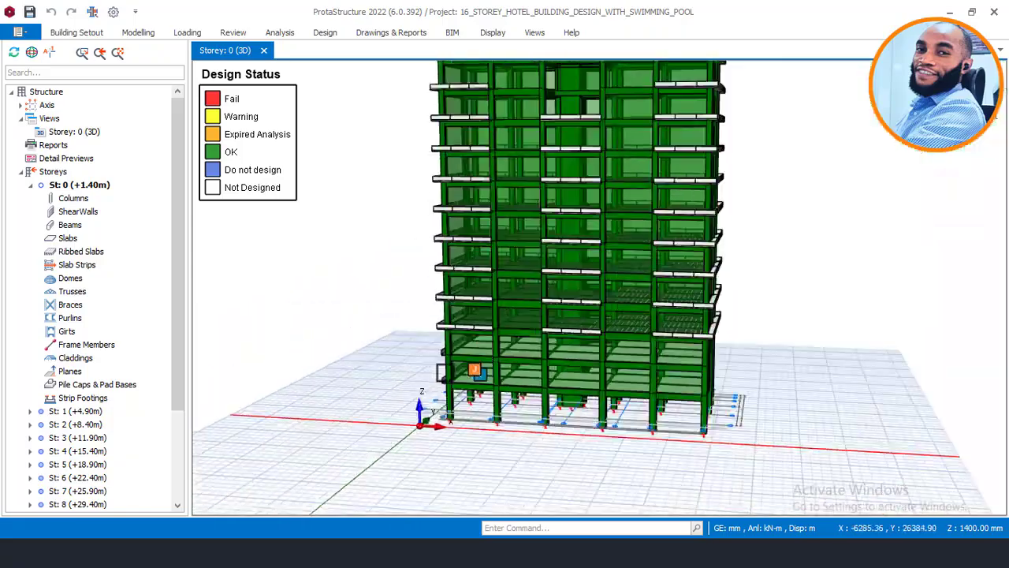
middle_drag(538, 260, 574, 250)
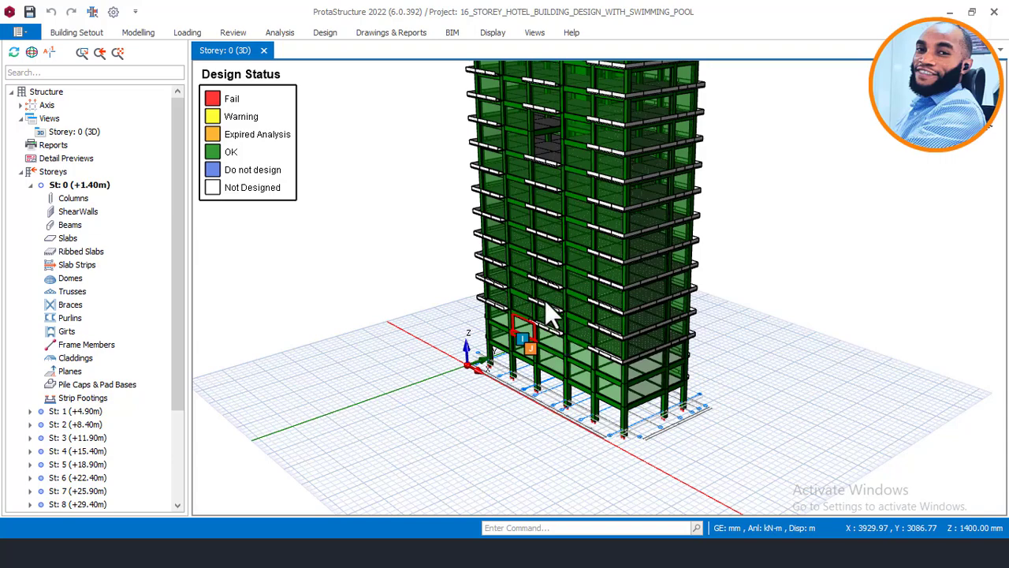
middle_drag(545, 299, 544, 417)
scroll(565, 387, up, 2)
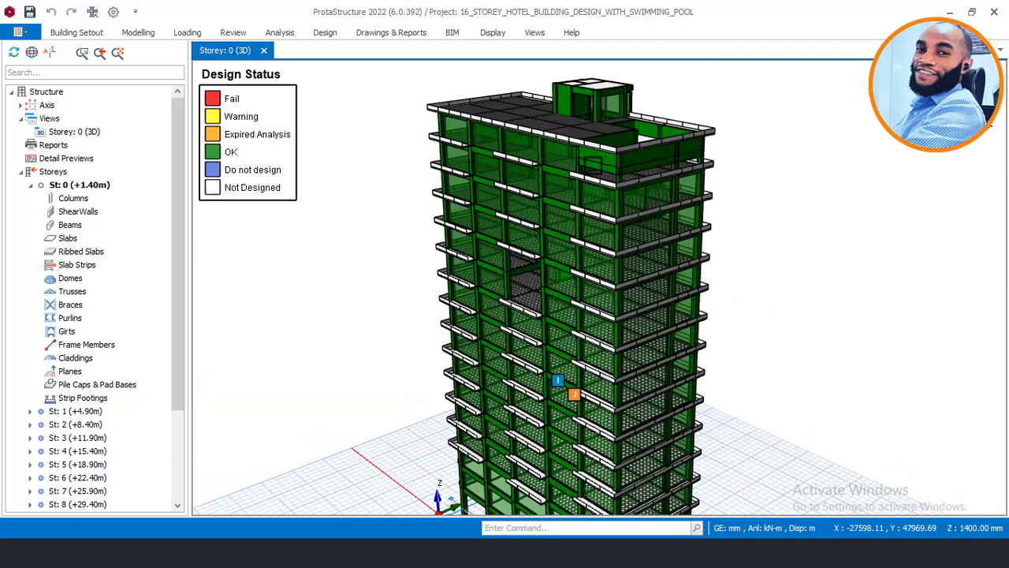
Step: Inspect the properties of a storey 8 beam and a storey 2 beam, and look over the surrounding facades
mouse_move(565, 386)
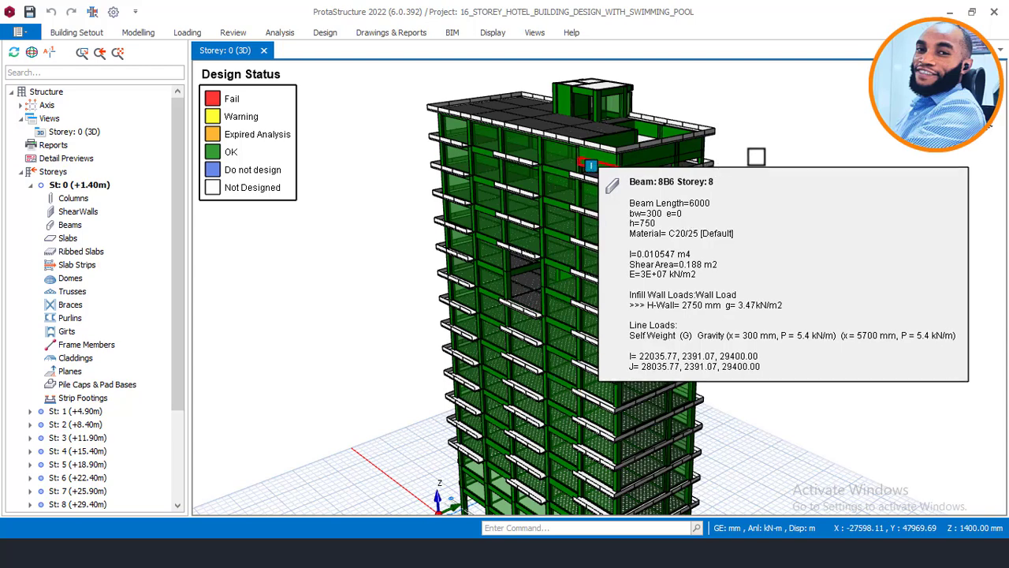
scroll(756, 155, down, 3)
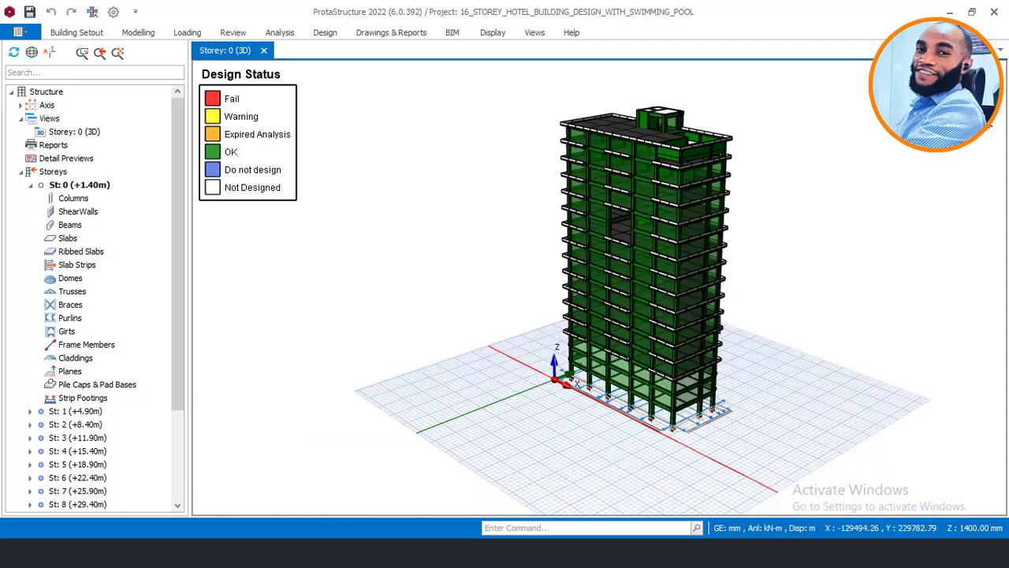
scroll(717, 371, up, 2)
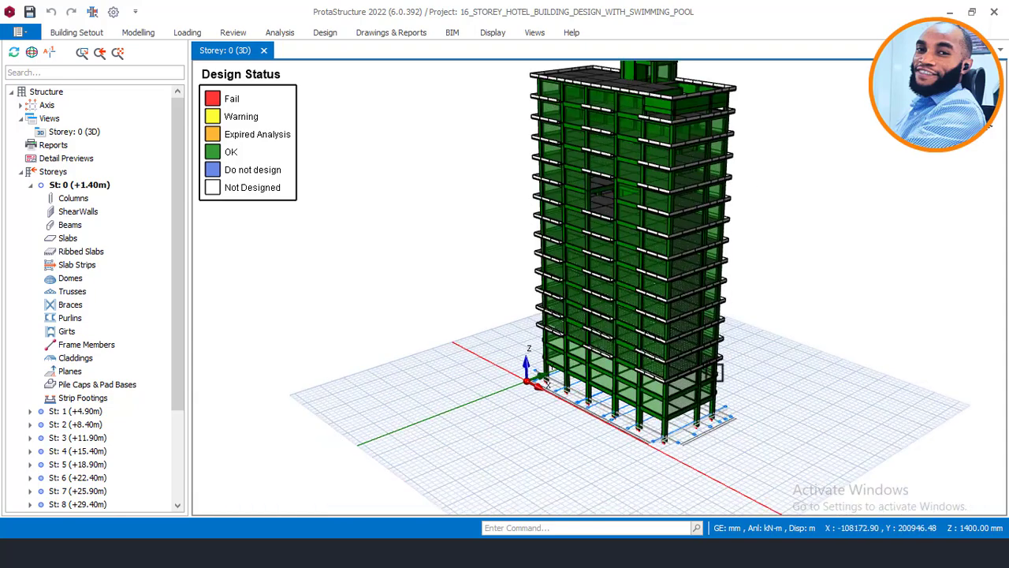
scroll(716, 372, up, 2)
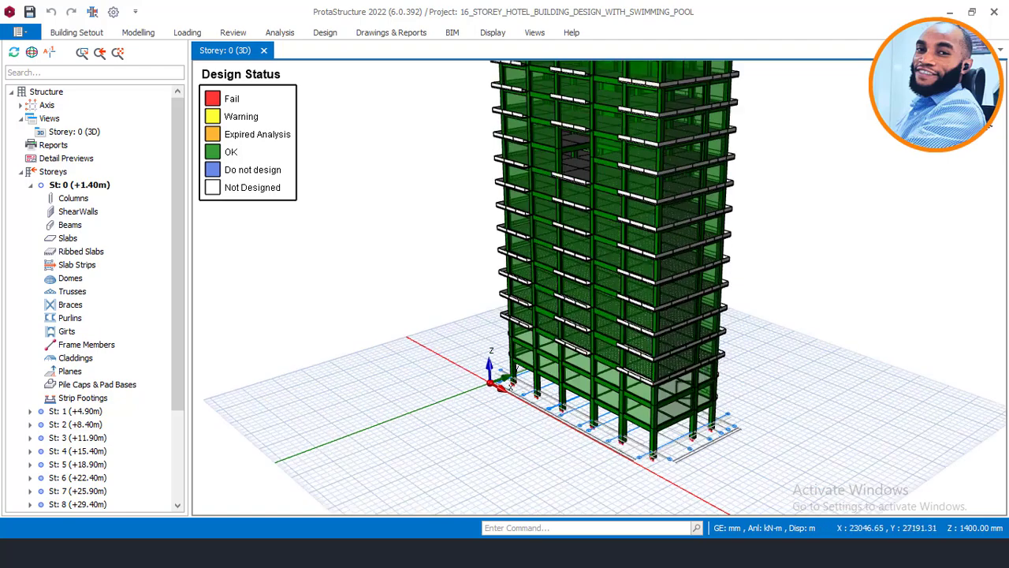
mouse_move(712, 347)
middle_drag(714, 353, 685, 394)
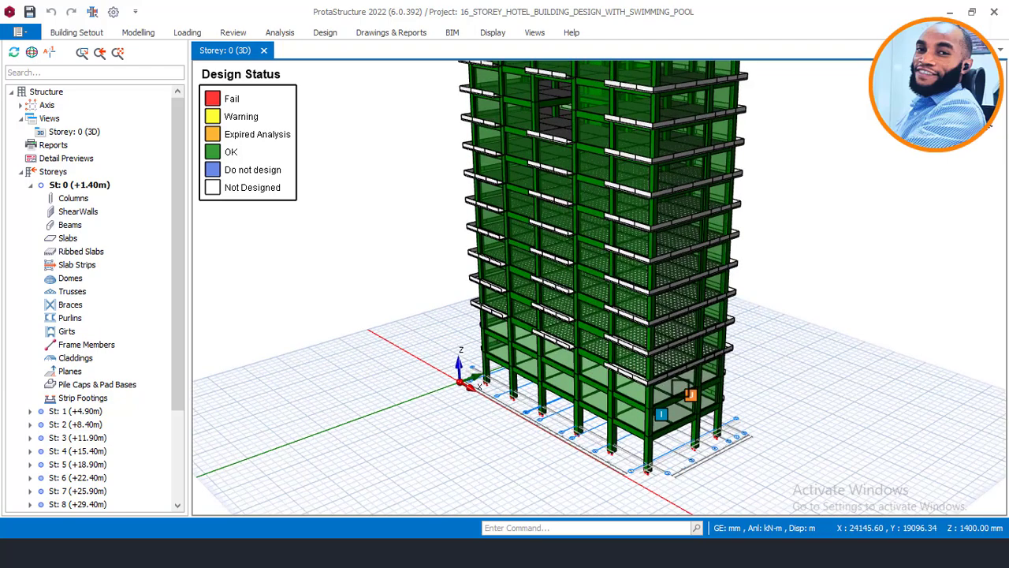
mouse_move(681, 388)
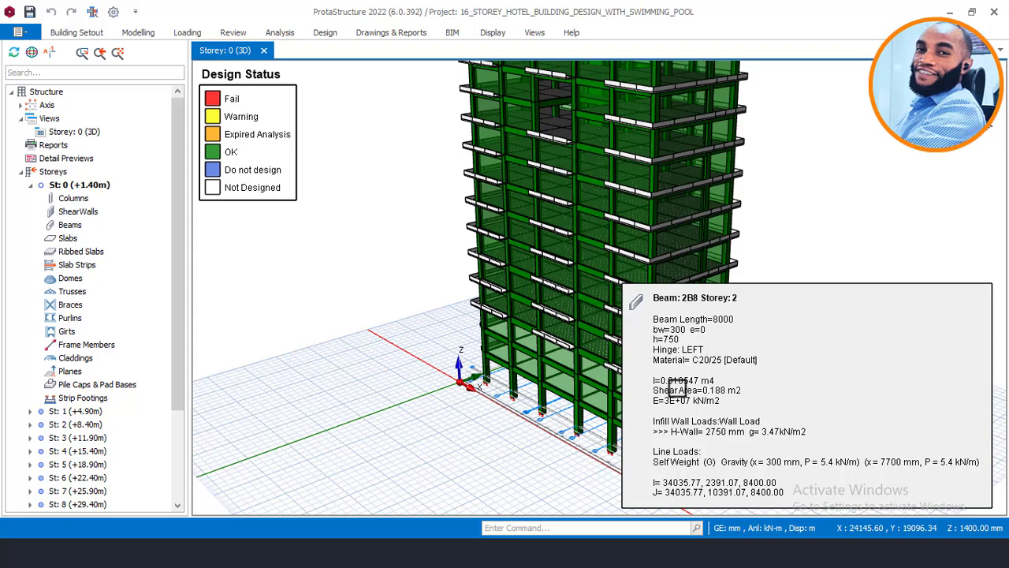
middle_drag(547, 288, 516, 292)
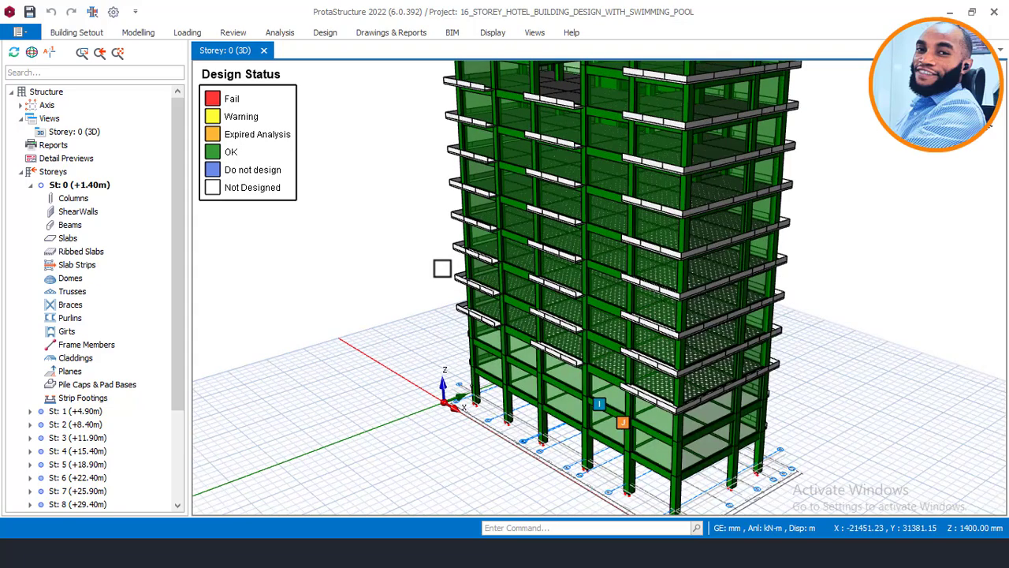
scroll(442, 269, down, 2)
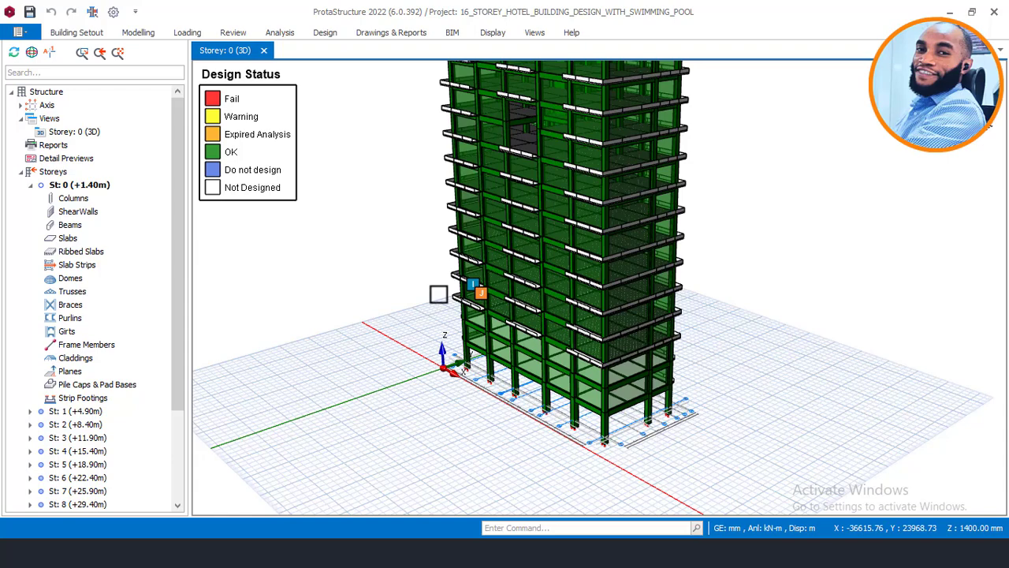
middle_drag(456, 285, 444, 272)
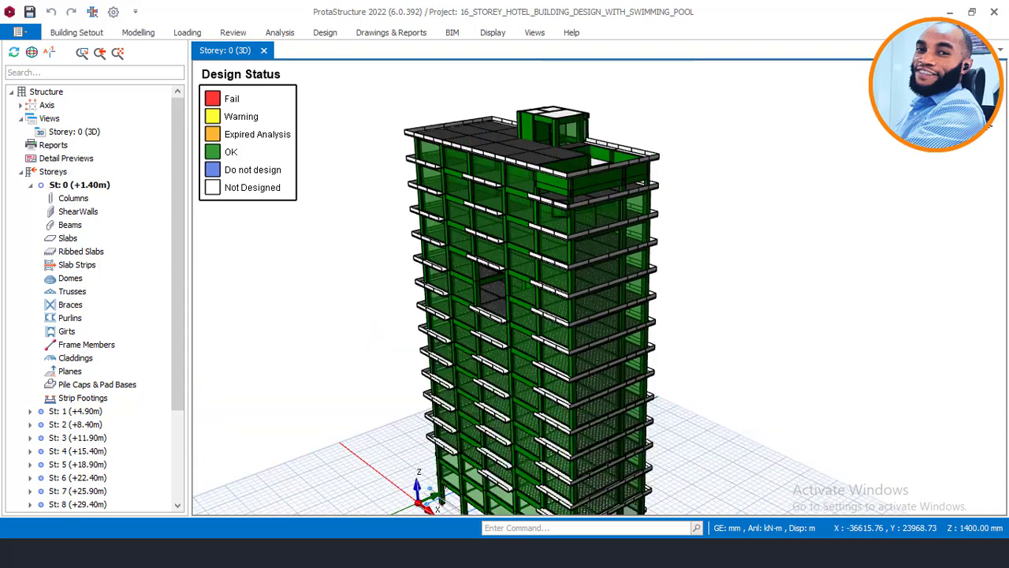
Step: Examine the rooftop swimming pool's walls and slabs and the supporting beams beneath them on the top storeys
middle_drag(642, 209, 616, 181)
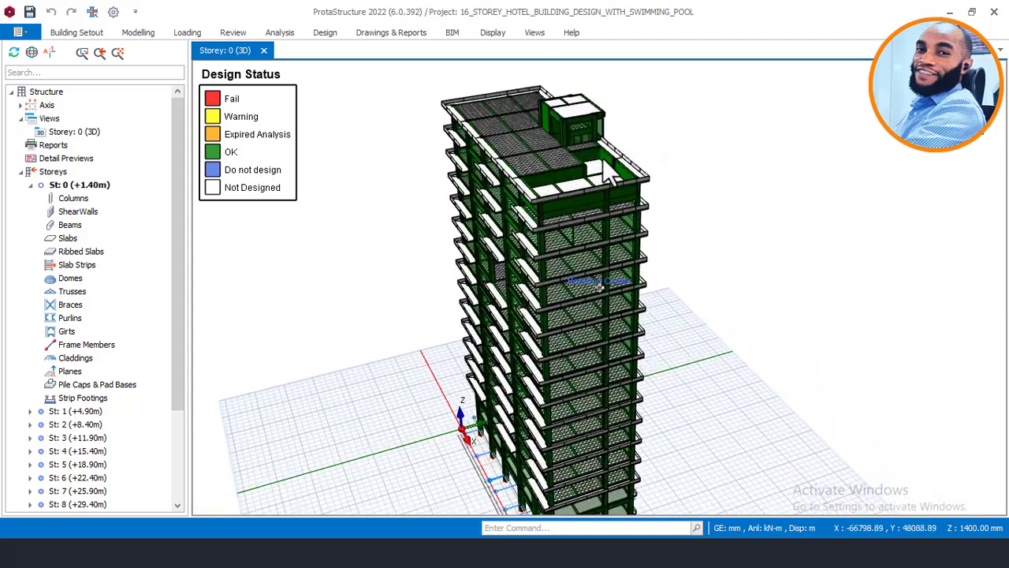
scroll(602, 157, up, 3)
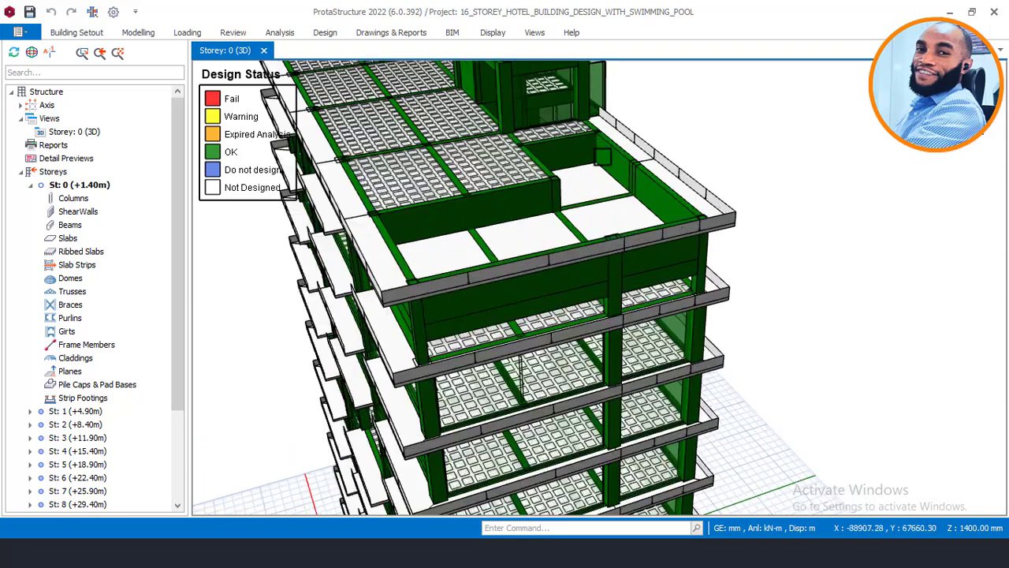
scroll(602, 157, down, 3)
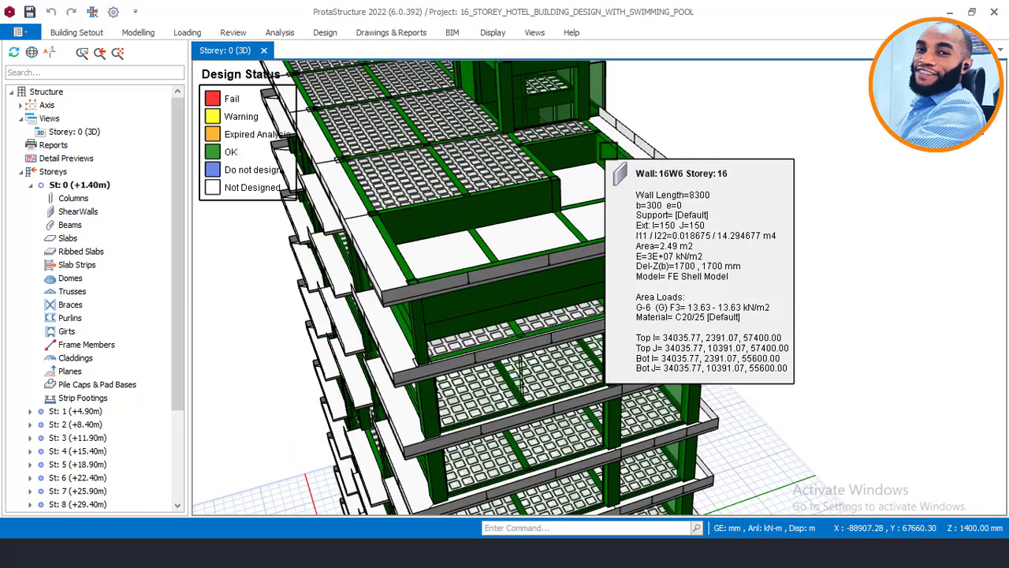
scroll(619, 150, down, 1)
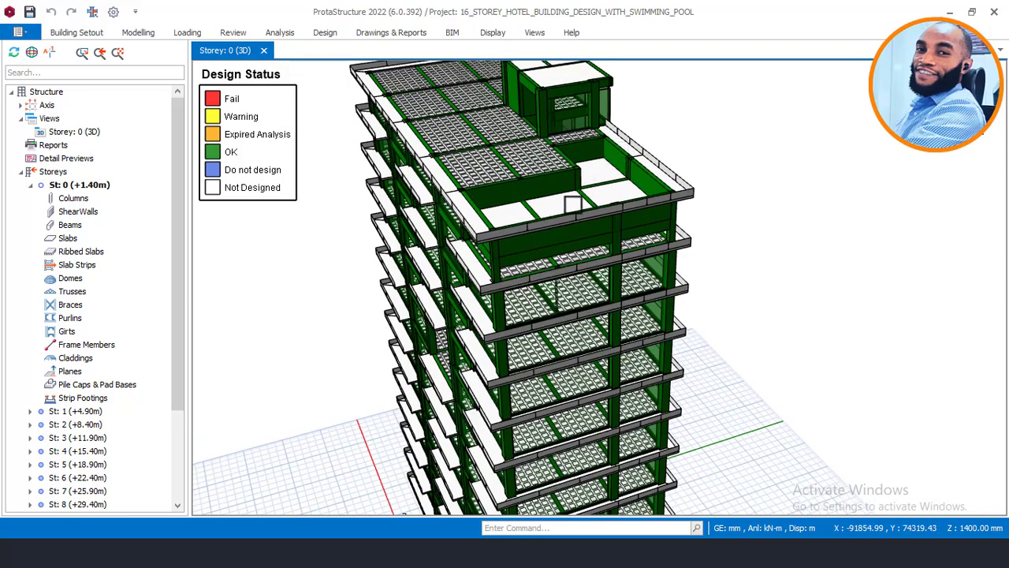
mouse_move(631, 200)
middle_down()
mouse_move(619, 202)
mouse_move(634, 209)
mouse_move(529, 202)
middle_up()
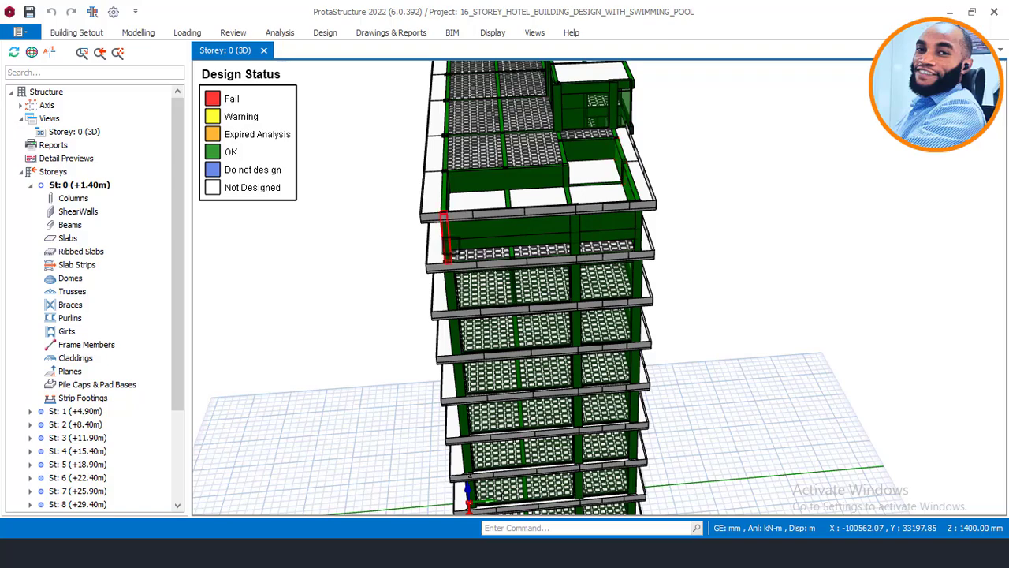
click(473, 241)
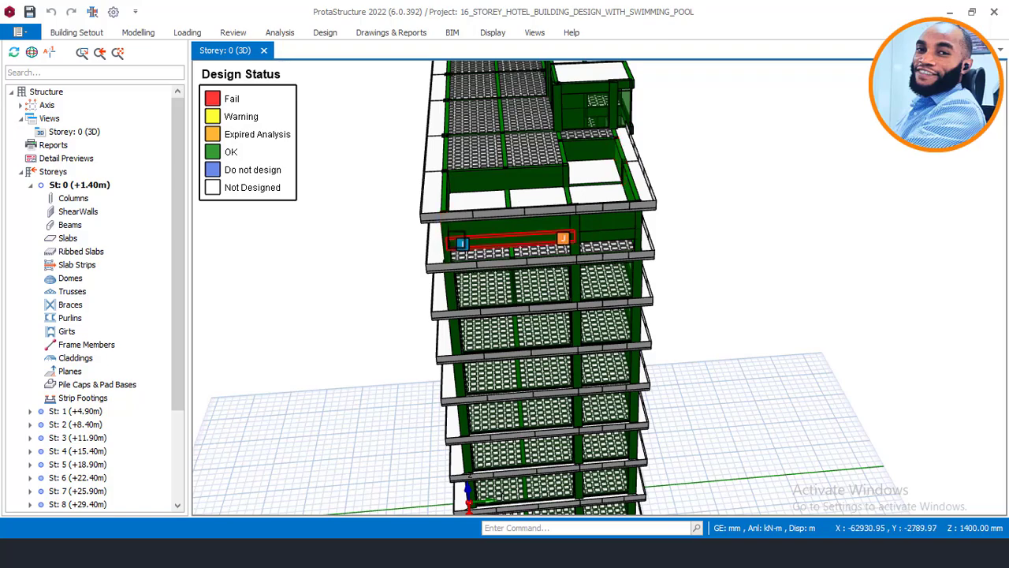
mouse_move(404, 256)
middle_drag(423, 253, 387, 231)
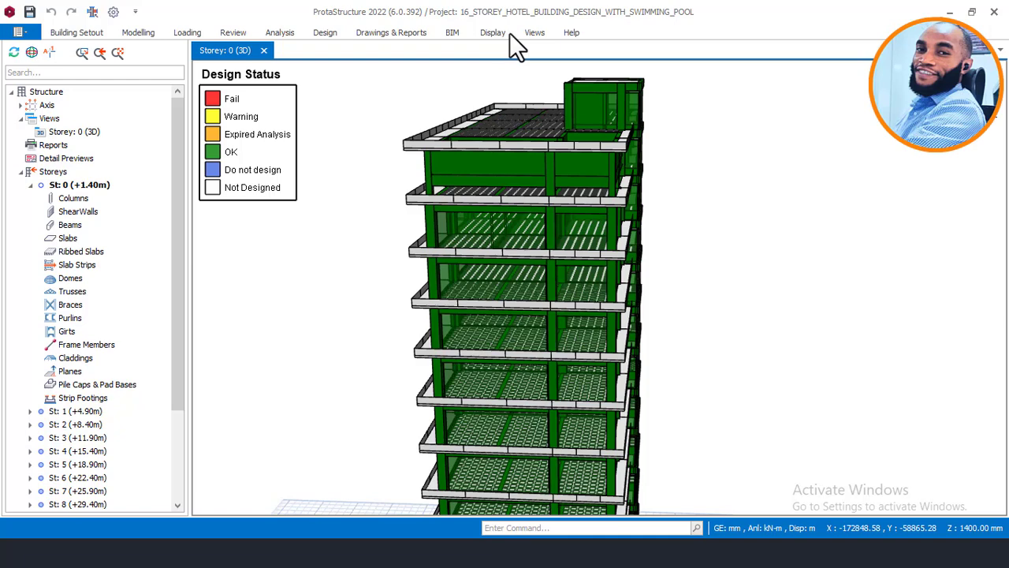
Step: Set the Visual Interrogation recolouring criterion to None and apply it to the 3D building view
click(495, 33)
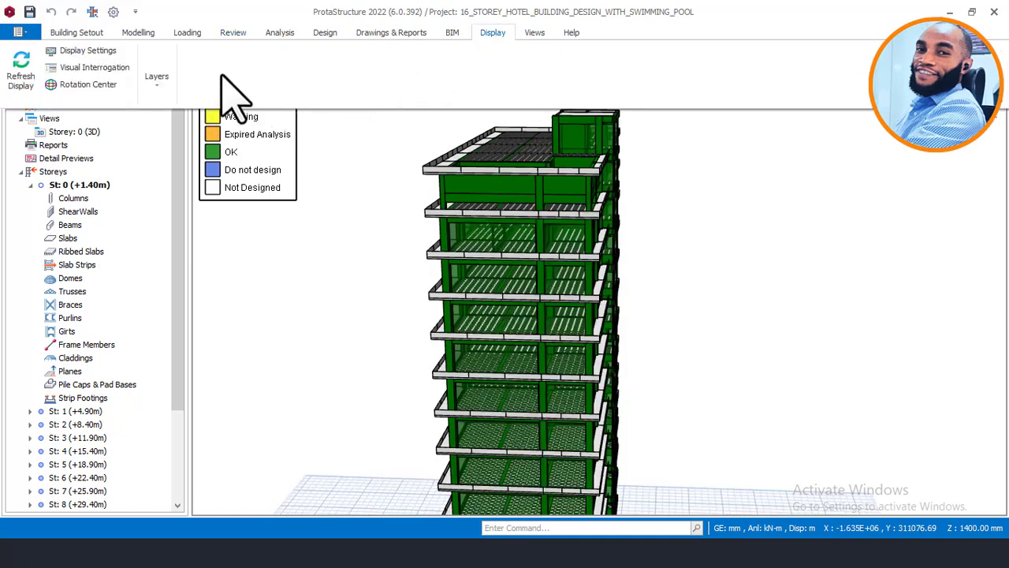
click(88, 68)
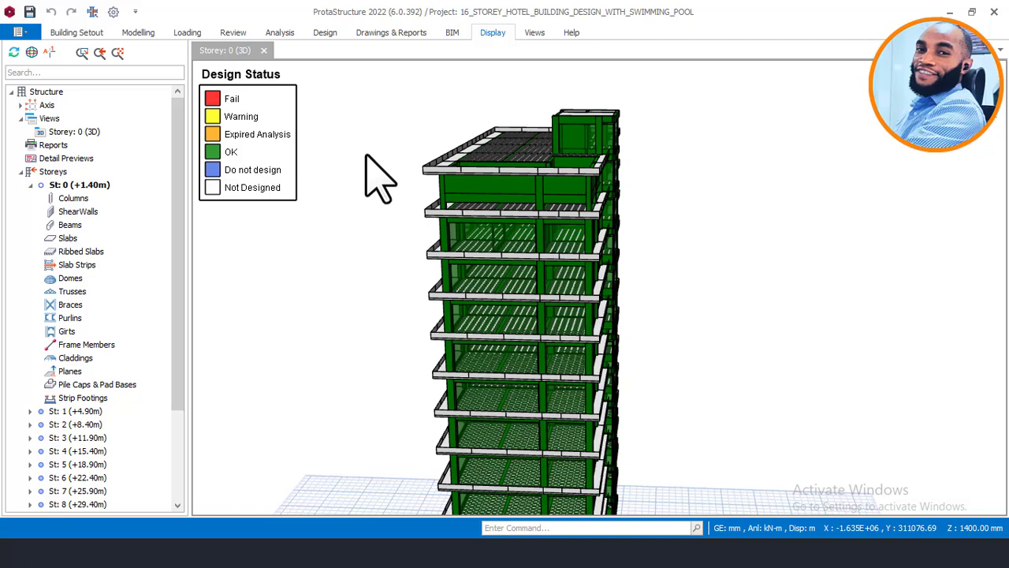
double_click(245, 106)
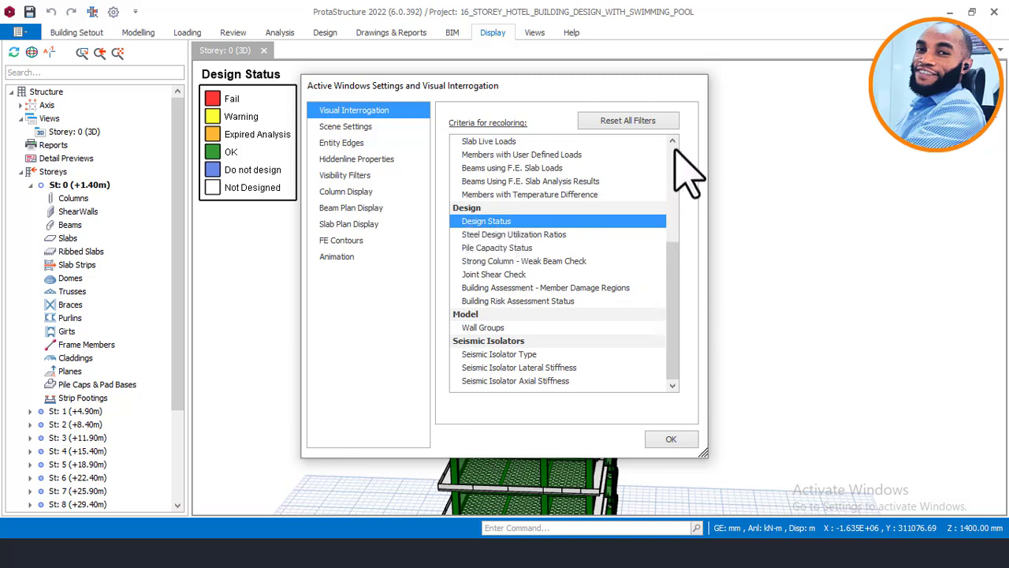
scroll(674, 140, up, 5)
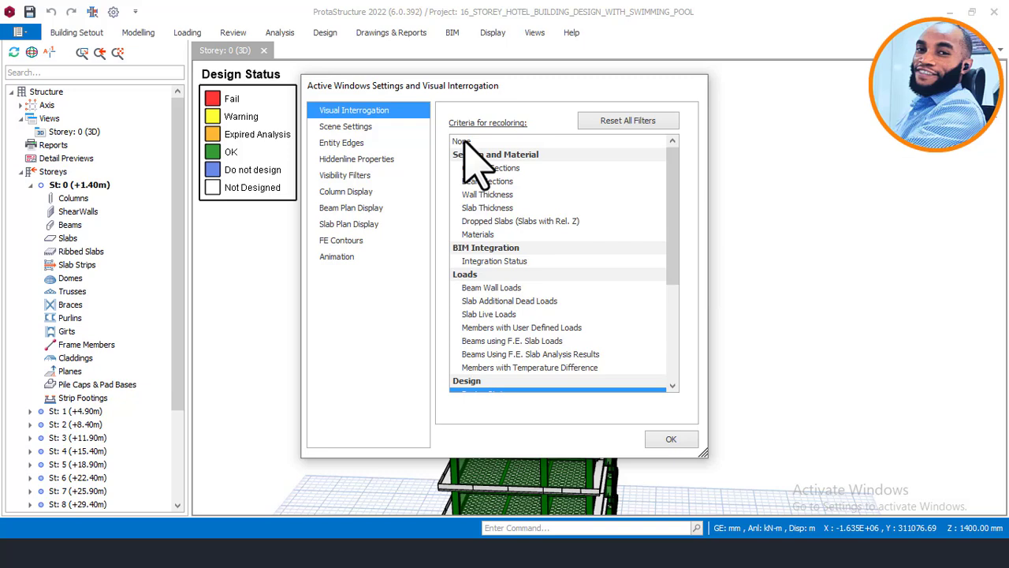
click(465, 142)
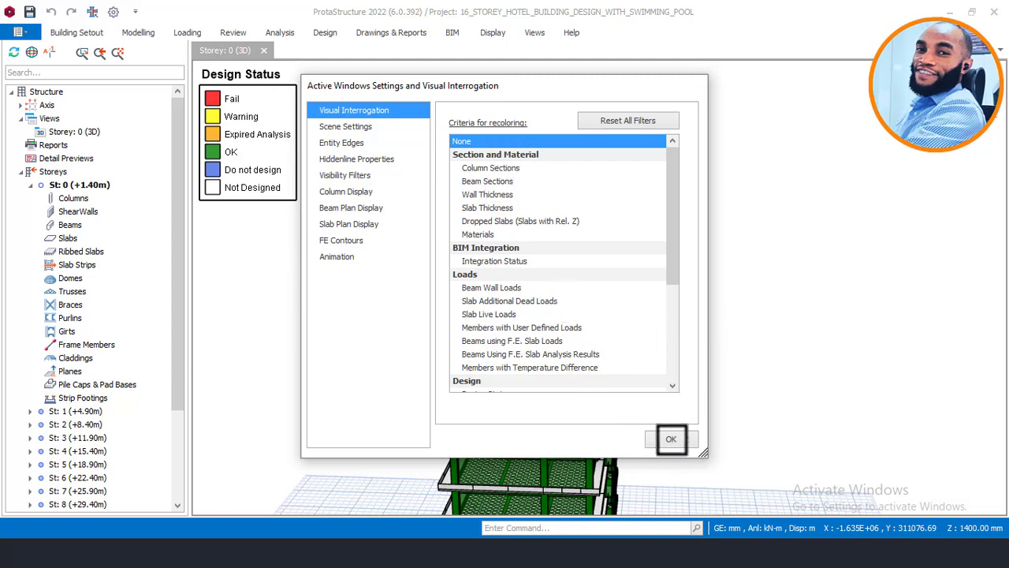
click(668, 440)
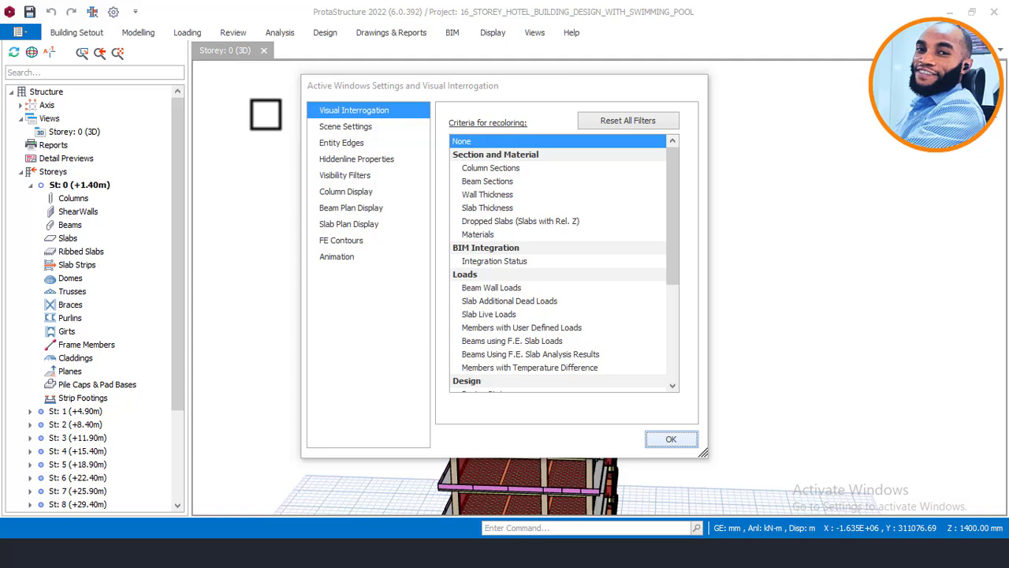
key(Return)
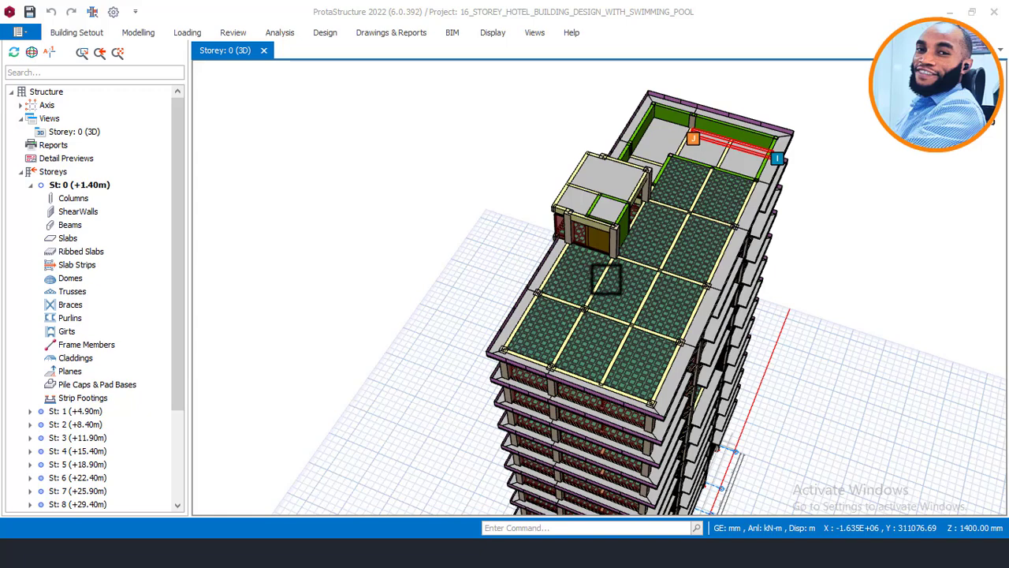
Step: Change the Storey 0 view from 3D to plan view
double_click(89, 131)
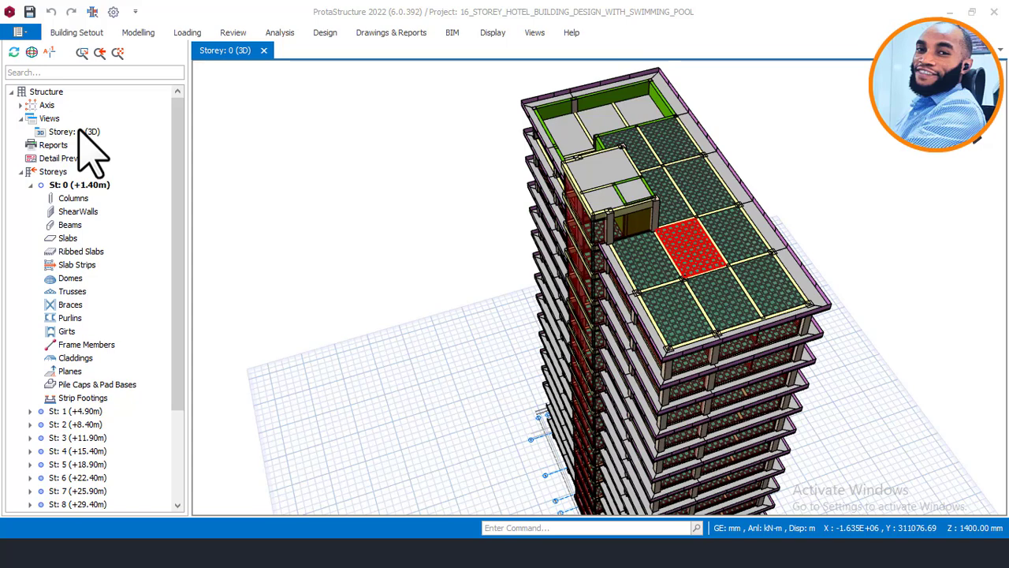
click(78, 133)
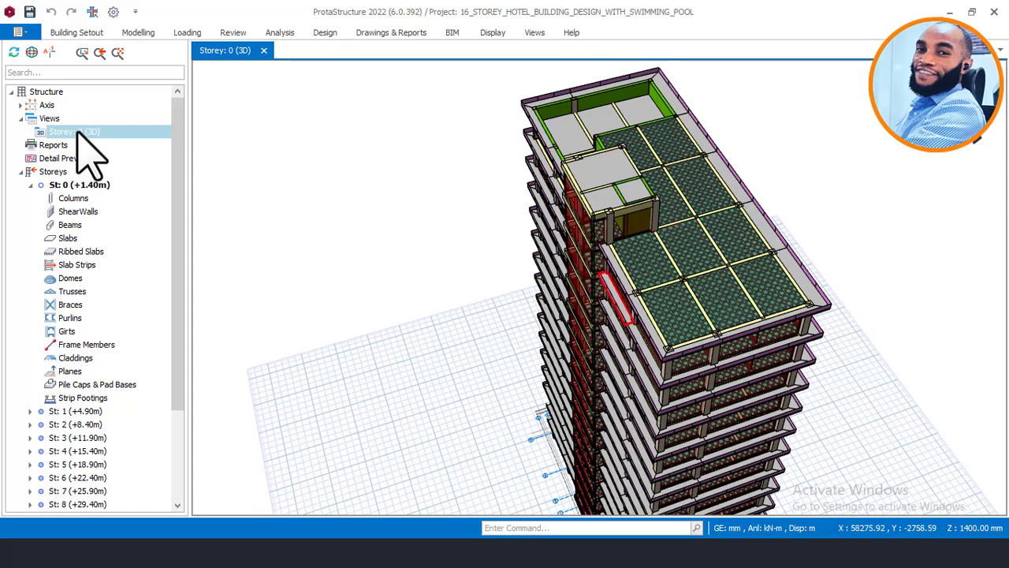
right_click(79, 132)
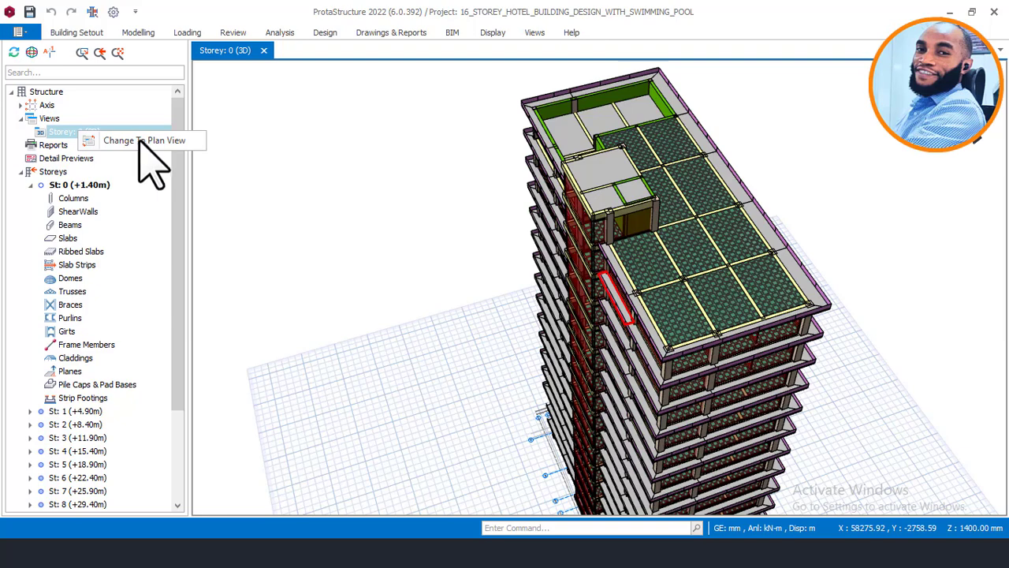
click(140, 141)
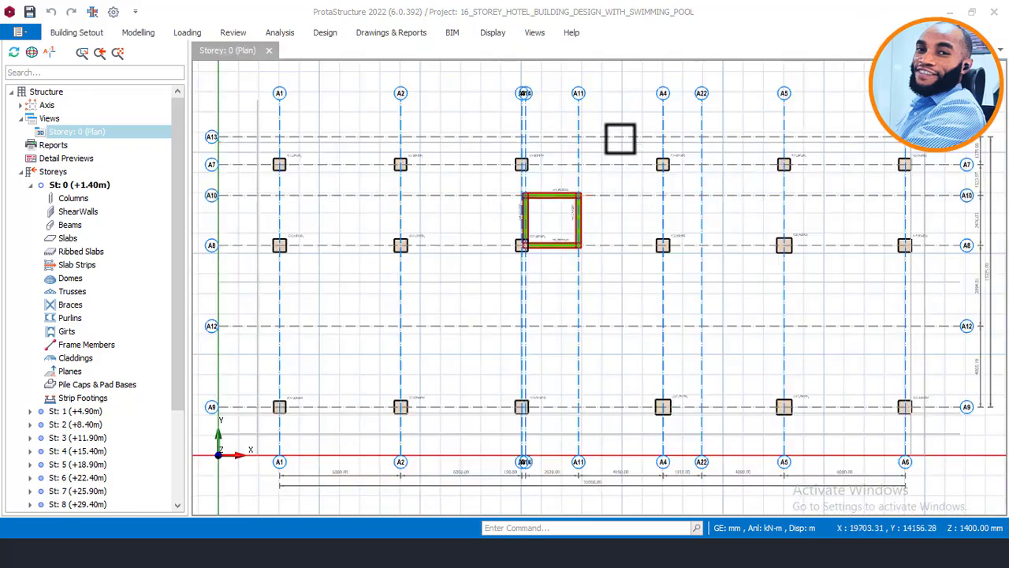
Step: Look over the Storey 0 column and core wall layout and bring up the Storey 1 plan
scroll(458, 152, up, 2)
scroll(457, 152, down, 2)
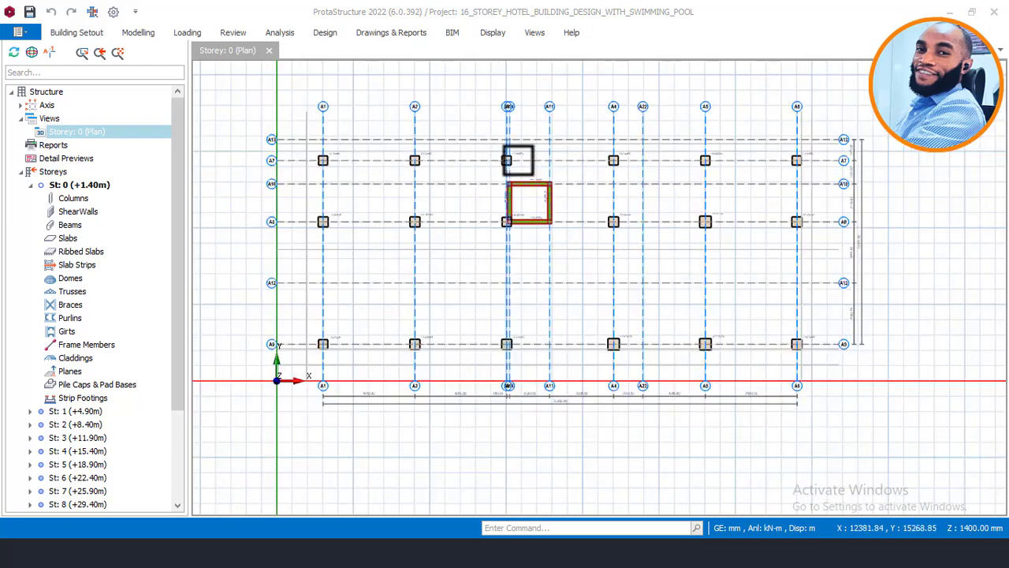
scroll(385, 181, up, 3)
scroll(448, 172, down, 3)
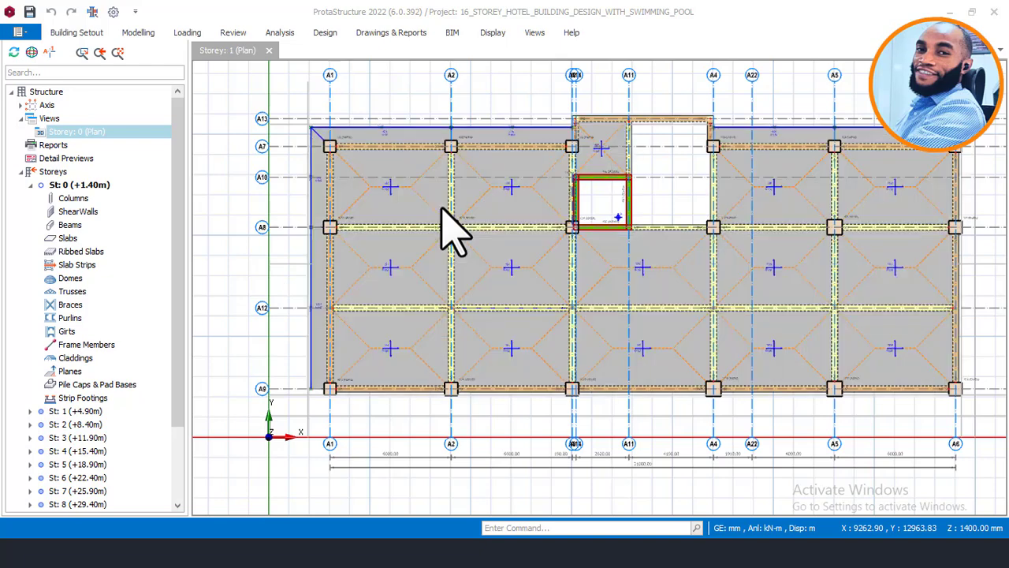
key(Page_Up)
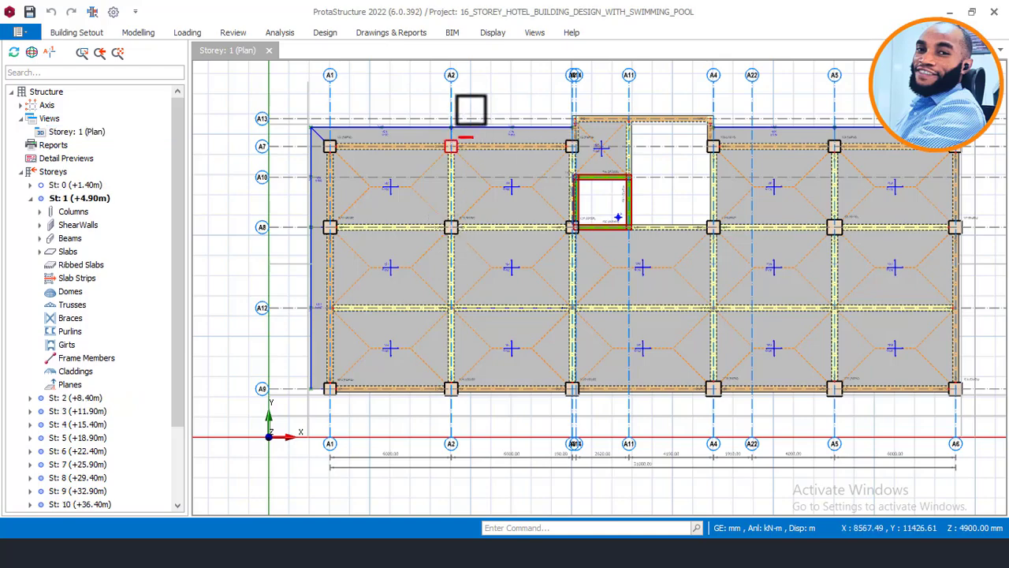
Step: Examine the Storey 1 plan's columns, beams, slabs and core walls, including their section labels
scroll(471, 110, up, 2)
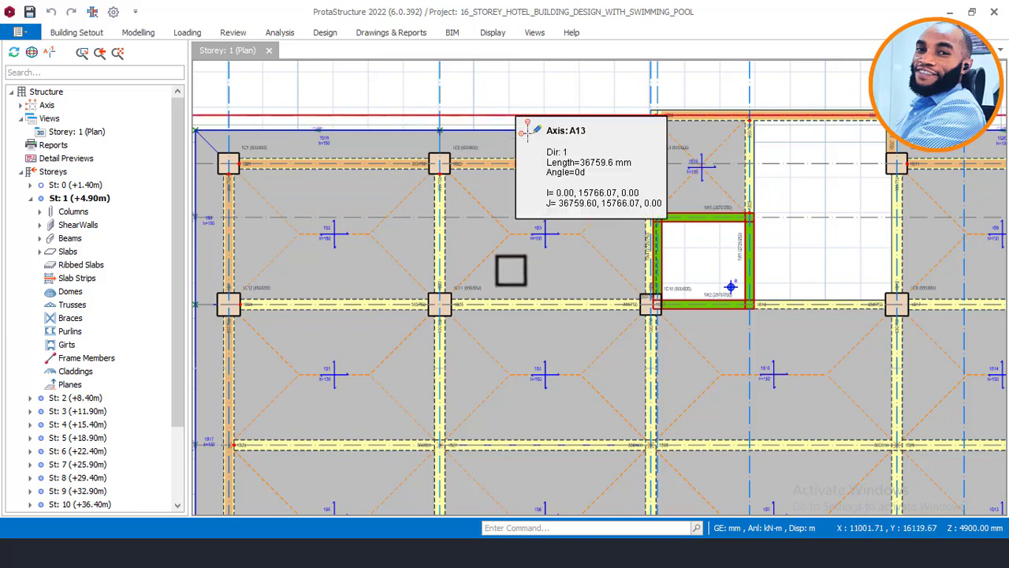
scroll(455, 284, down, 1)
scroll(451, 260, up, 5)
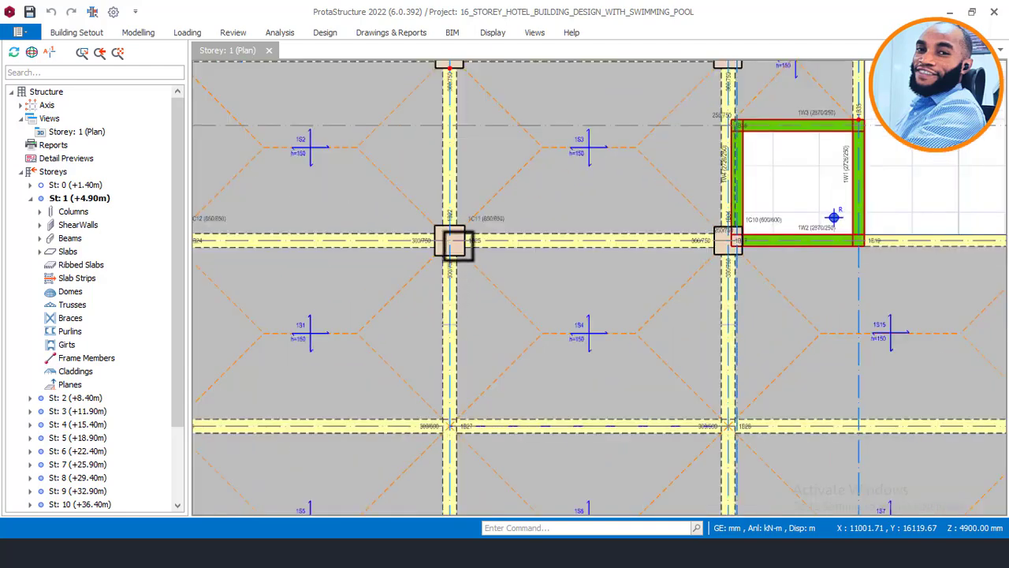
scroll(480, 219, up, 3)
scroll(480, 205, down, 5)
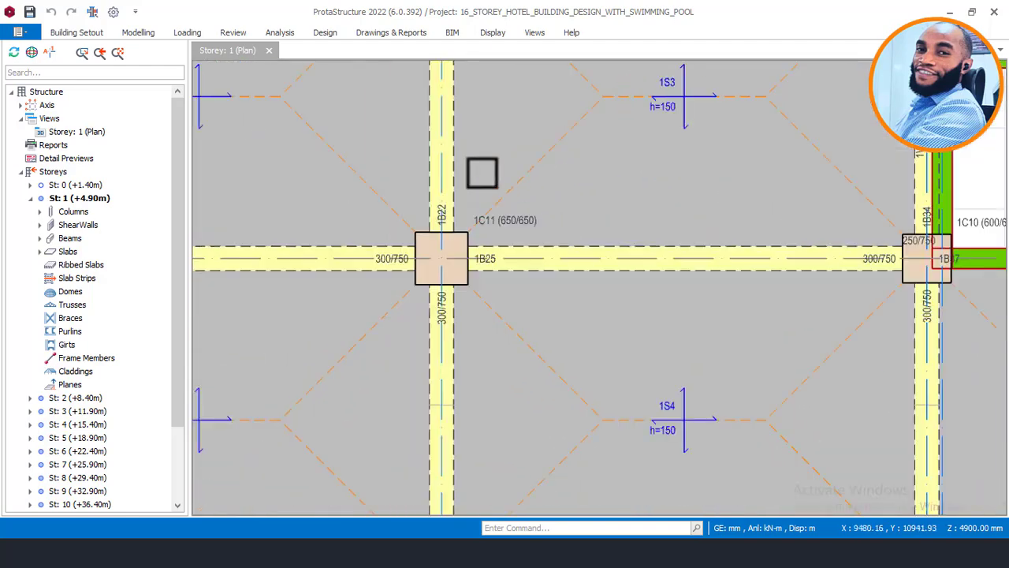
scroll(483, 174, down, 1)
scroll(828, 130, up, 2)
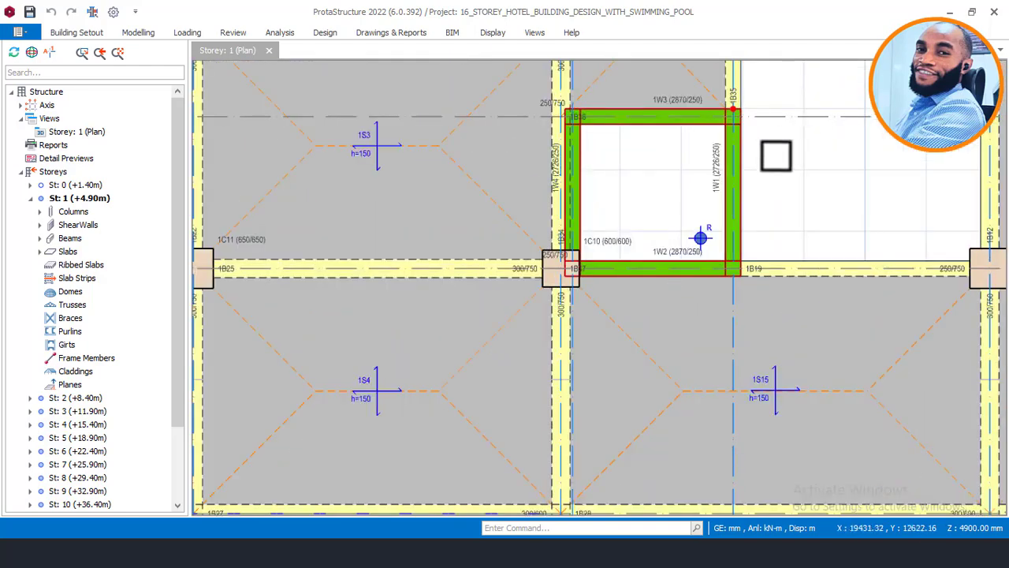
scroll(592, 225, down, 2)
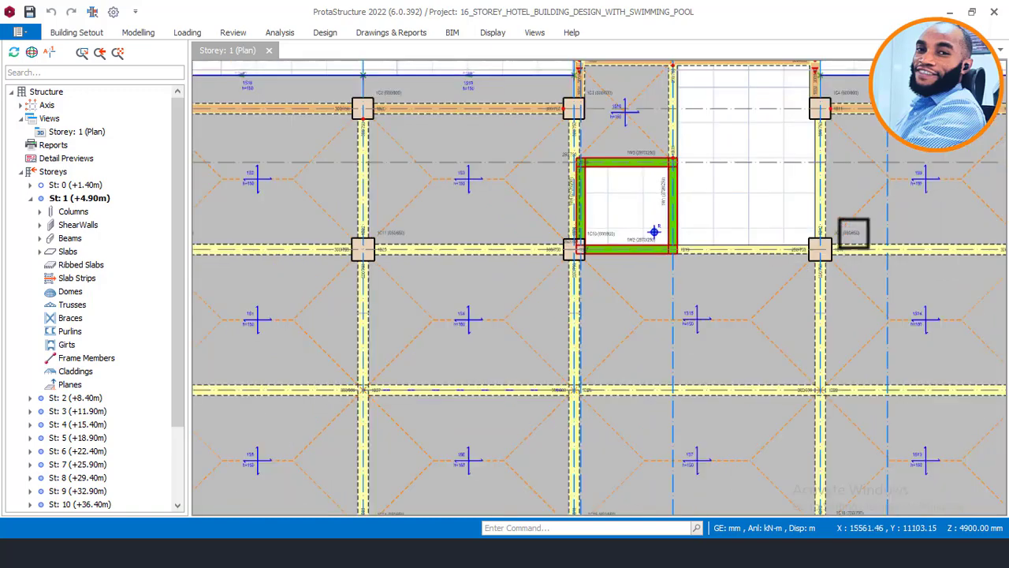
scroll(855, 232, up, 1)
scroll(855, 232, down, 1)
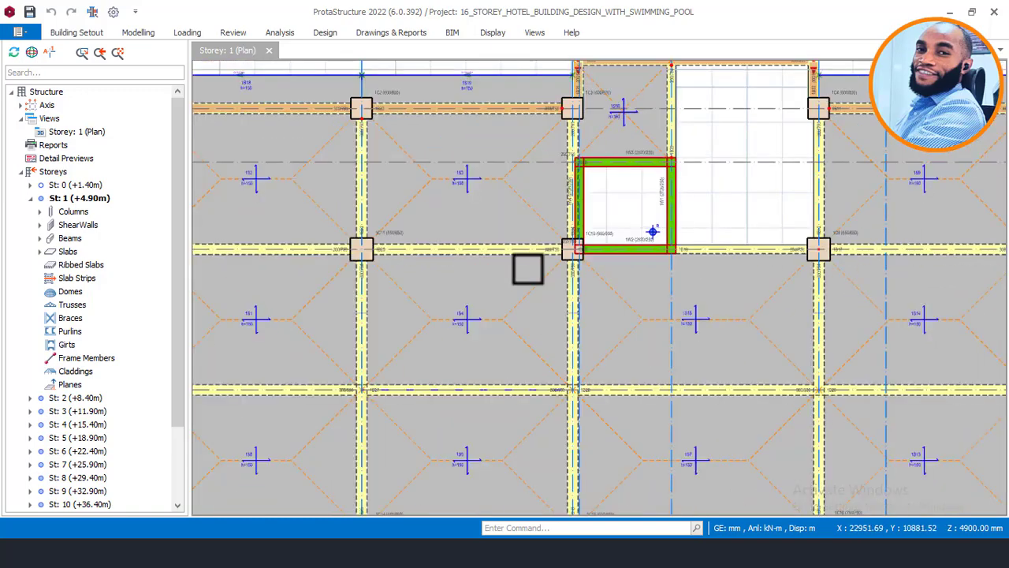
Step: Inspect the section size and properties of Storey 1 interior column 1C11
scroll(376, 234, down, 1)
scroll(376, 234, up, 1)
scroll(583, 216, up, 1)
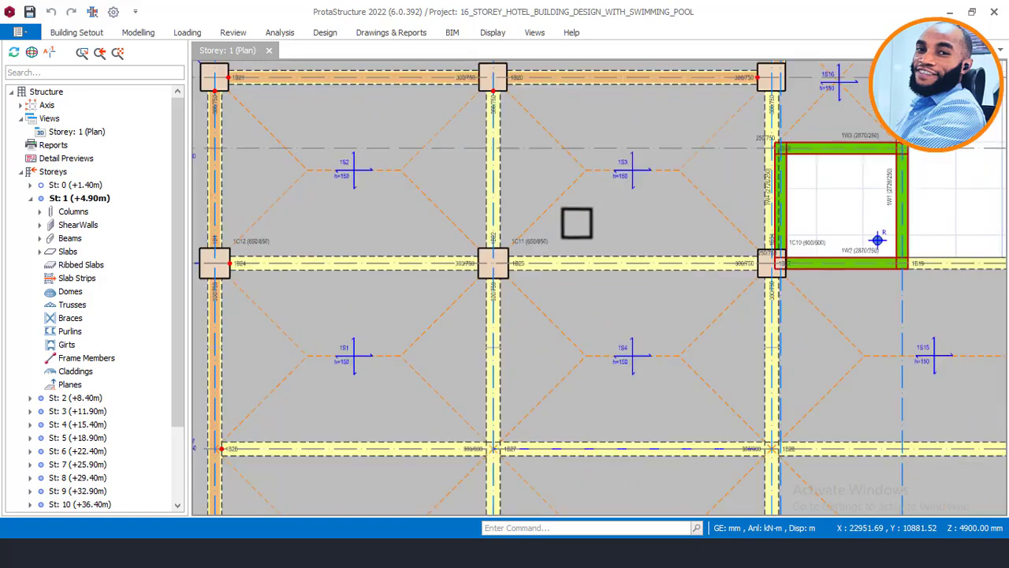
scroll(473, 231, up, 1)
scroll(473, 281, up, 2)
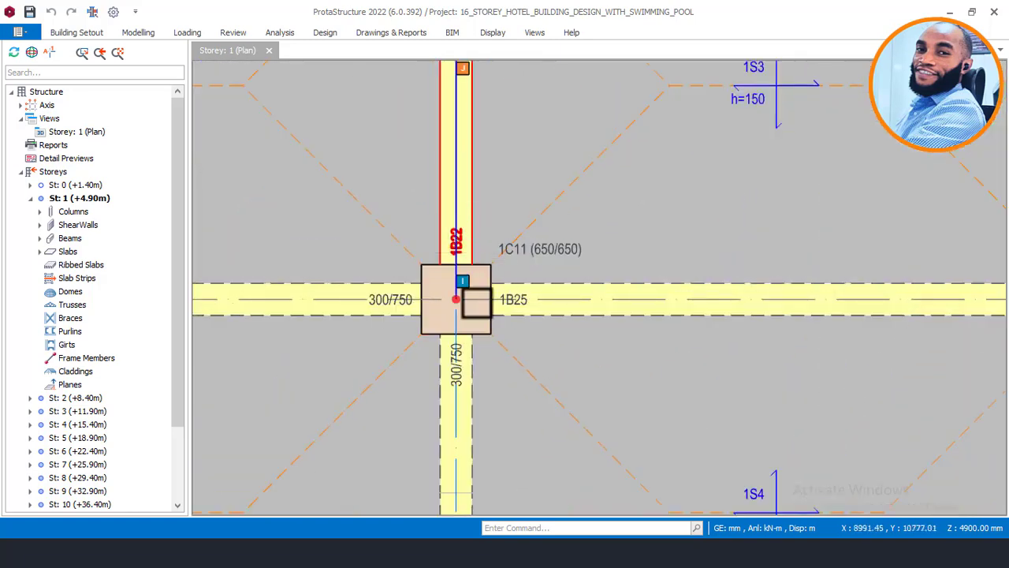
scroll(506, 244, up, 1)
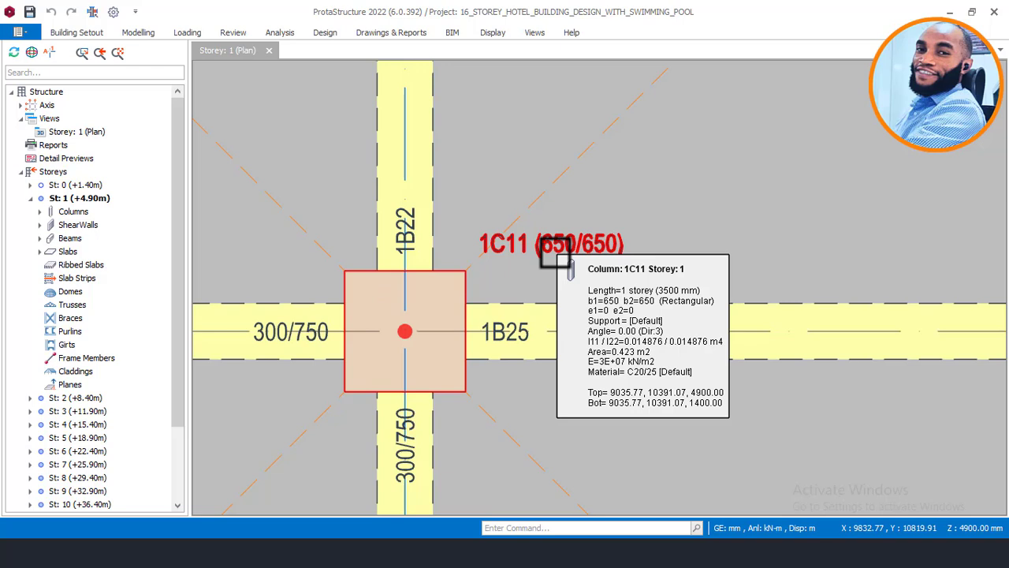
scroll(536, 244, down, 1)
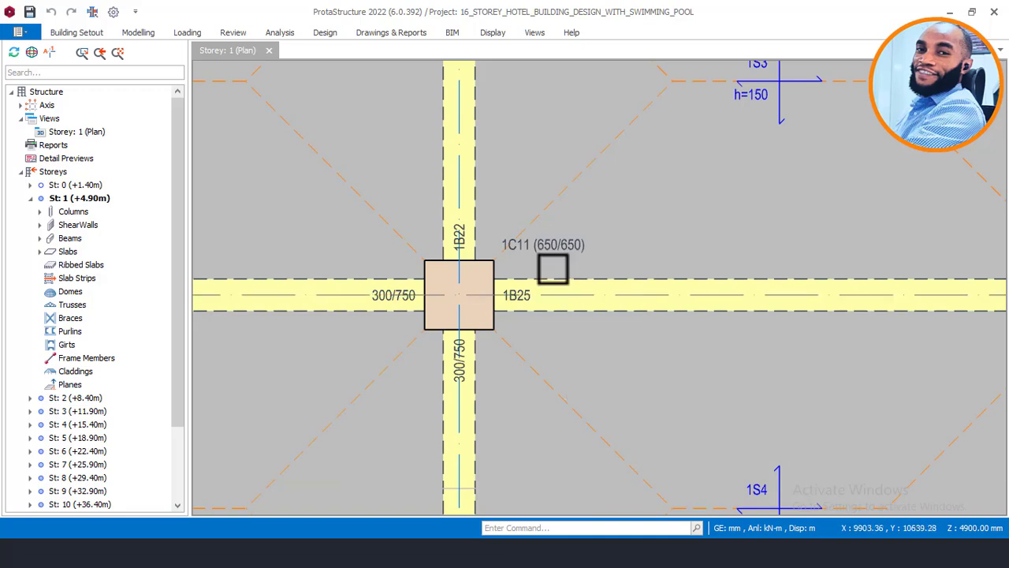
scroll(552, 284, down, 5)
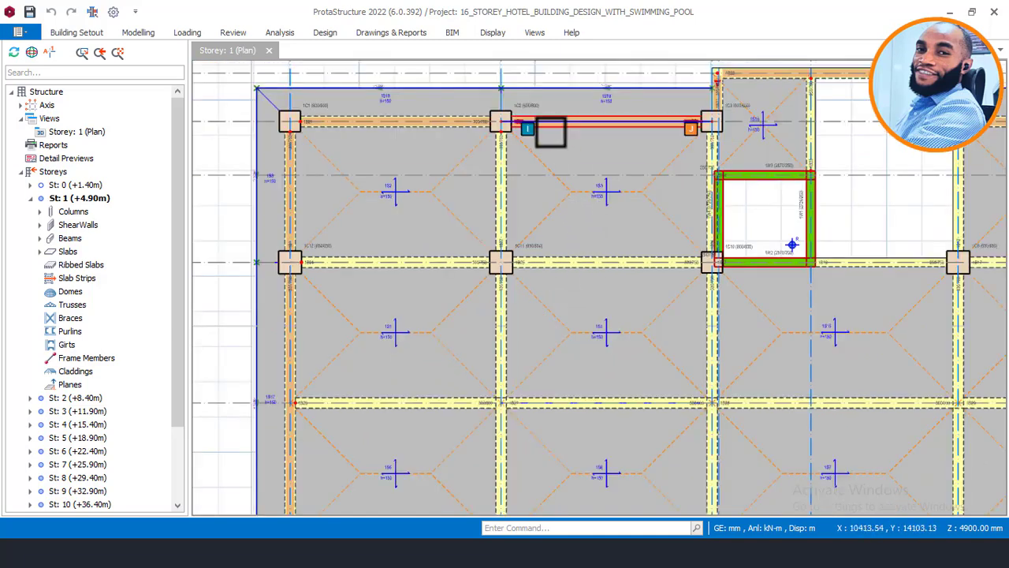
Step: Enable Nodal Loads and Axial Load in the Visual Interrogation column display settings for the Storey 1 plan
mouse_move(550, 132)
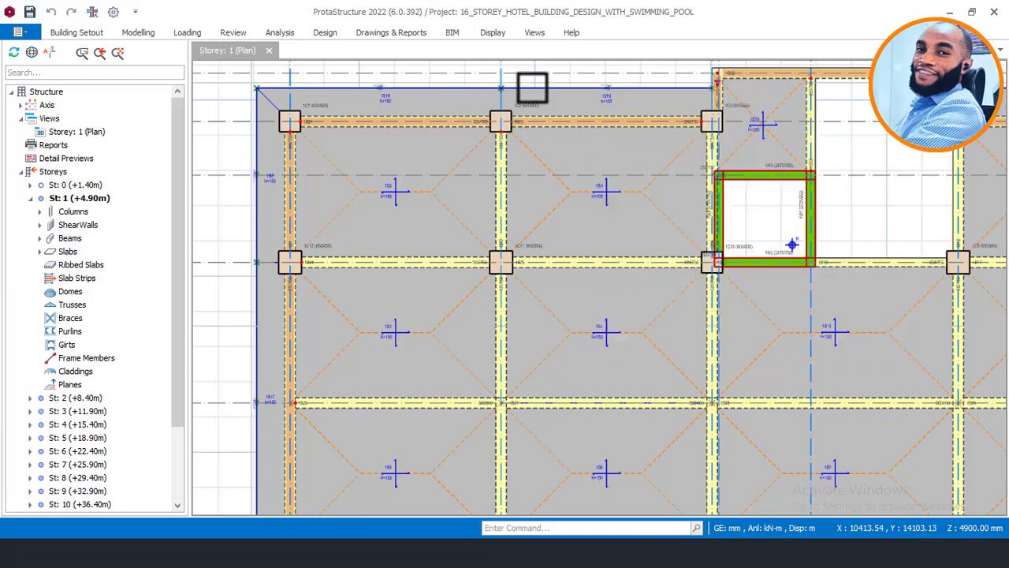
click(492, 35)
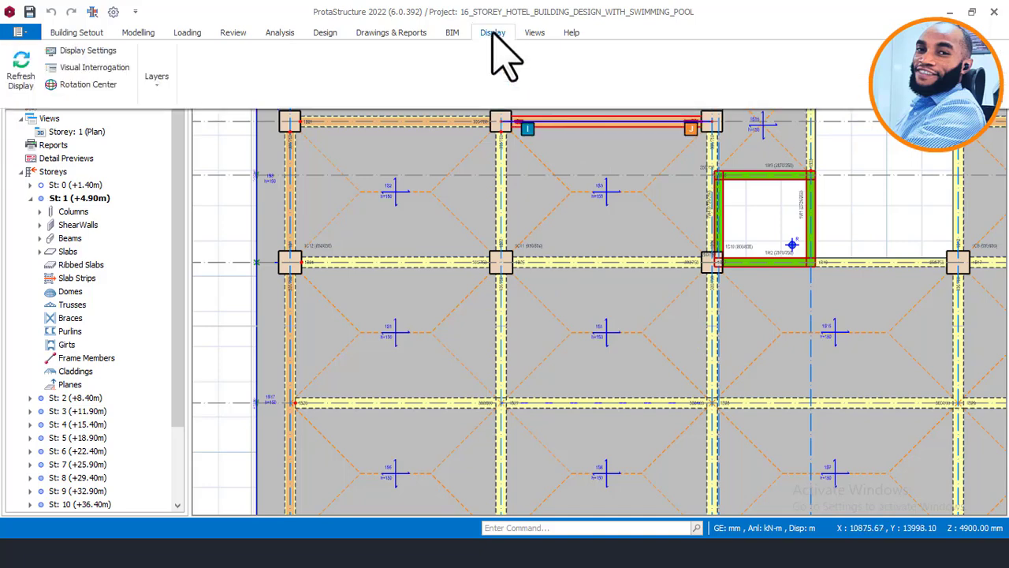
click(94, 68)
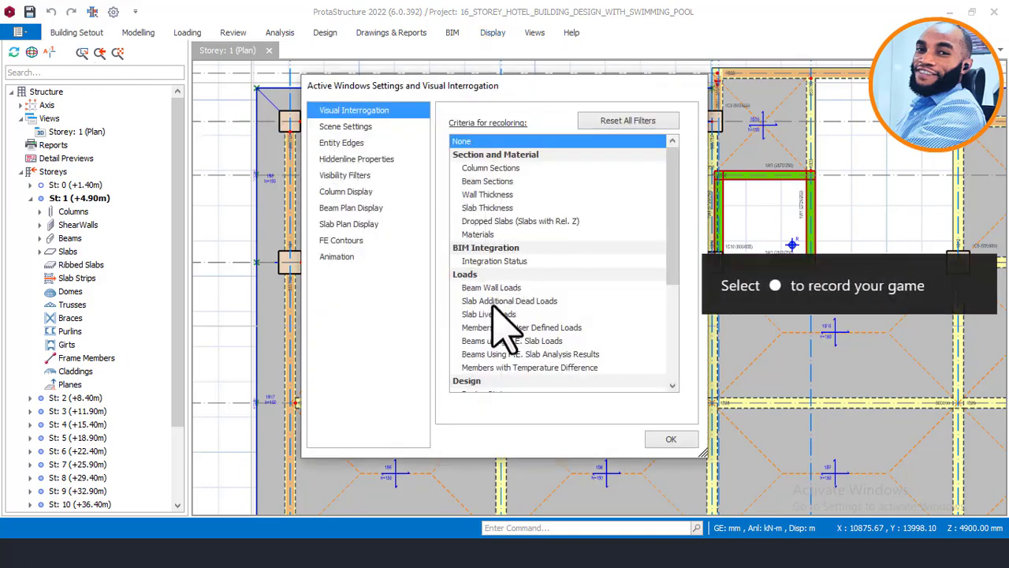
click(345, 192)
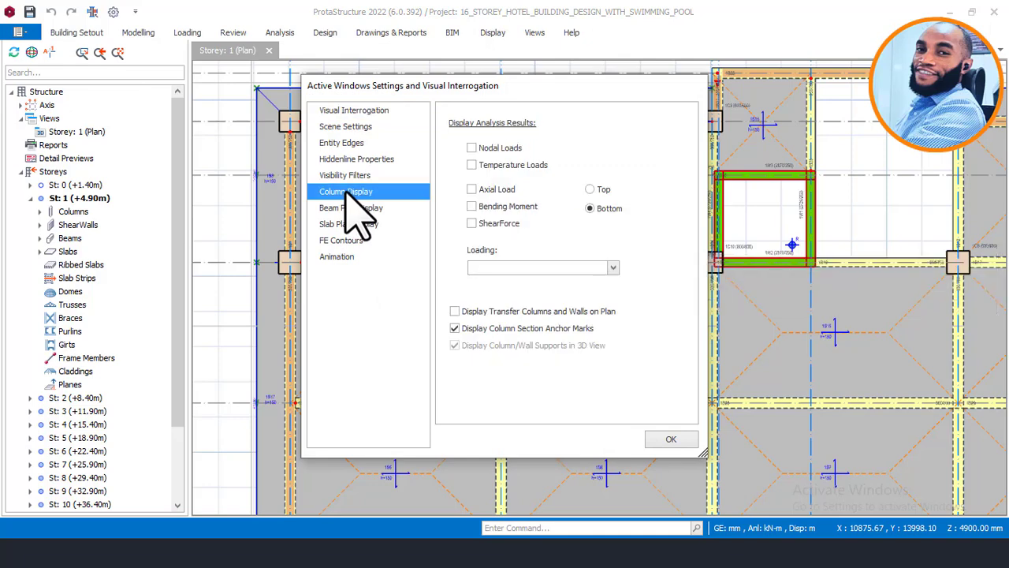
click(474, 189)
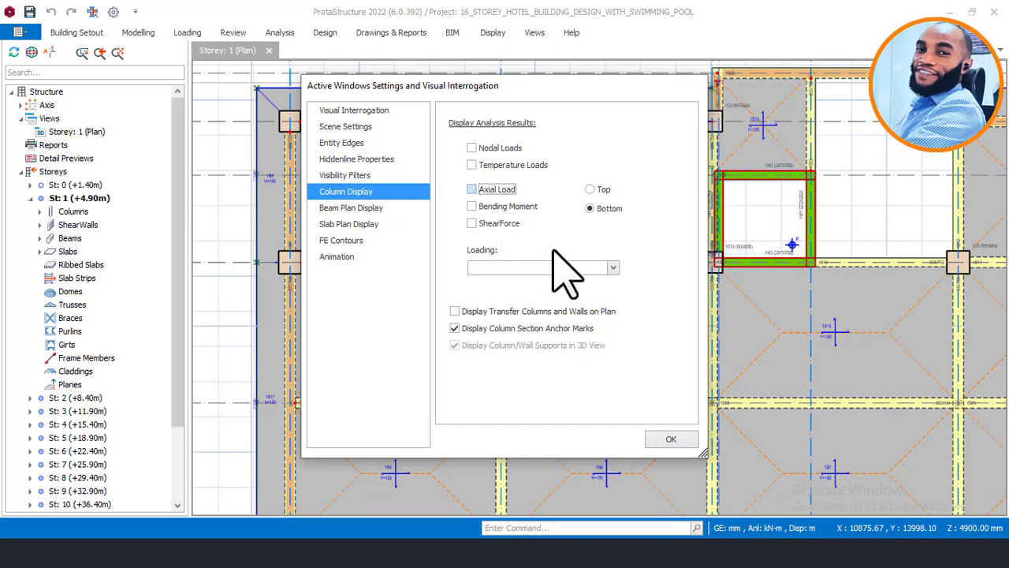
click(472, 148)
click(476, 147)
click(489, 190)
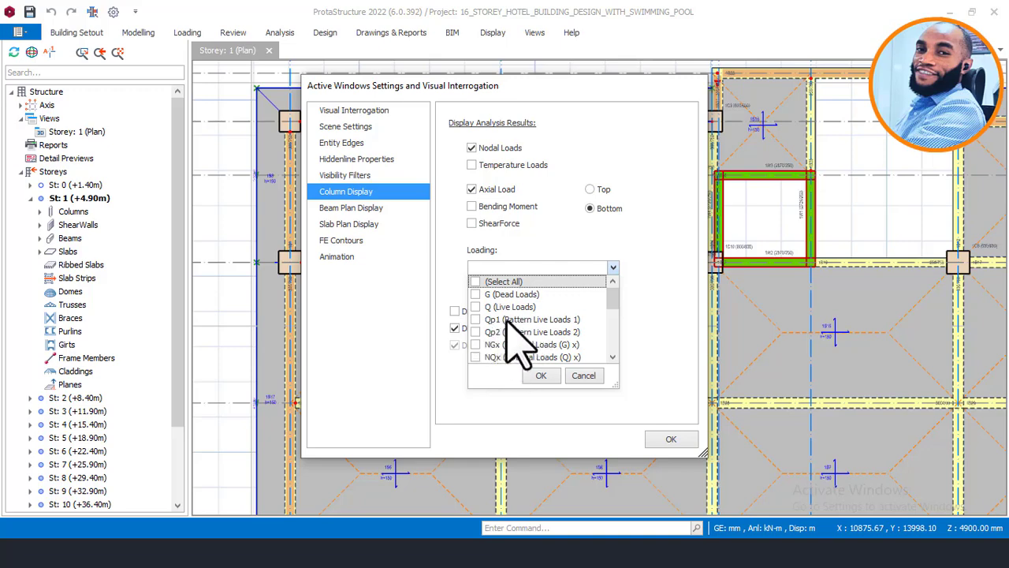
Step: Include the load combinations G+Qp1, G+Qp2 and G+Nx+Q in the column display loading selection
drag(615, 294, 607, 325)
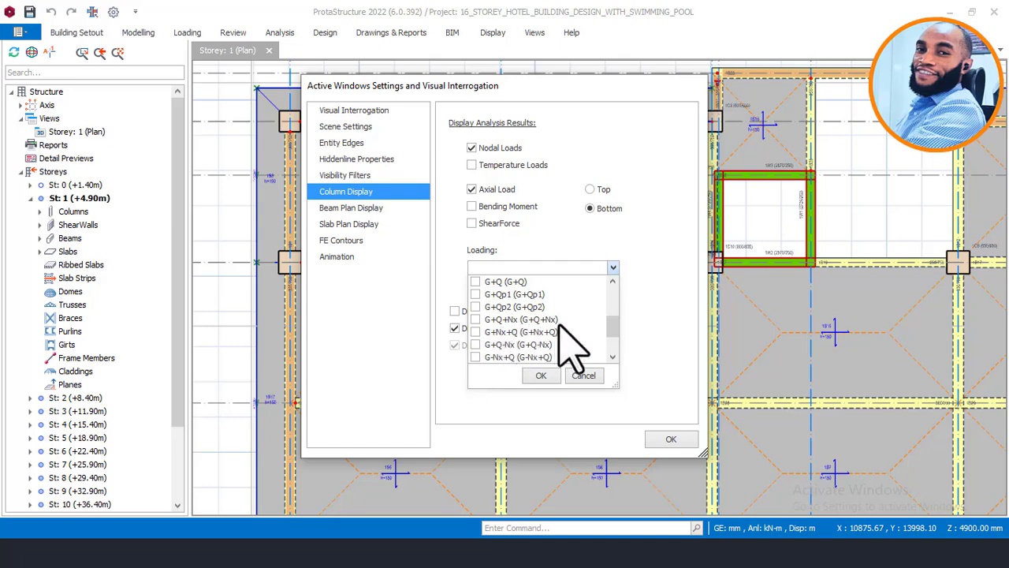
mouse_move(612, 322)
mouse_down()
mouse_move(608, 351)
mouse_move(610, 318)
mouse_up()
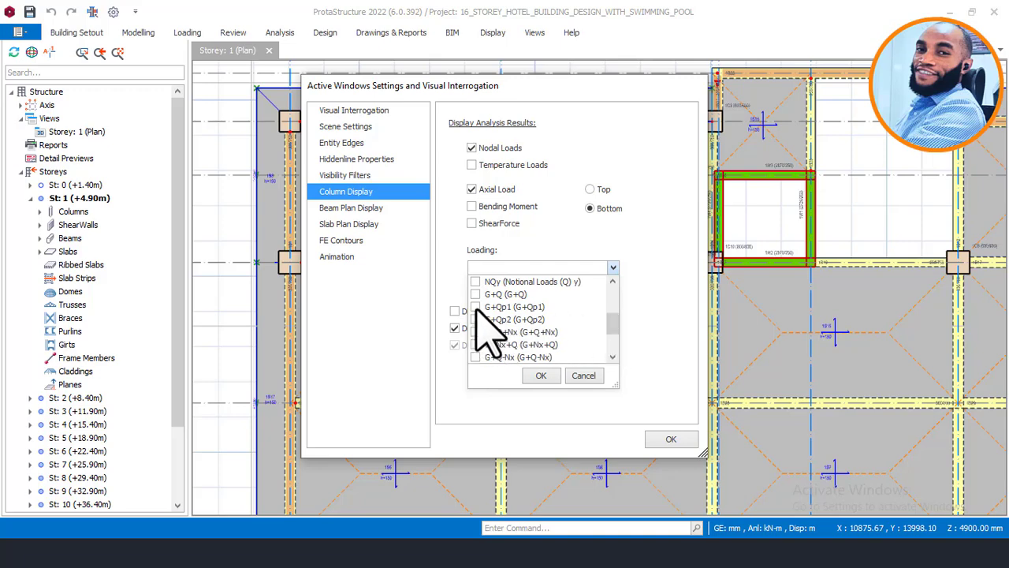
click(505, 308)
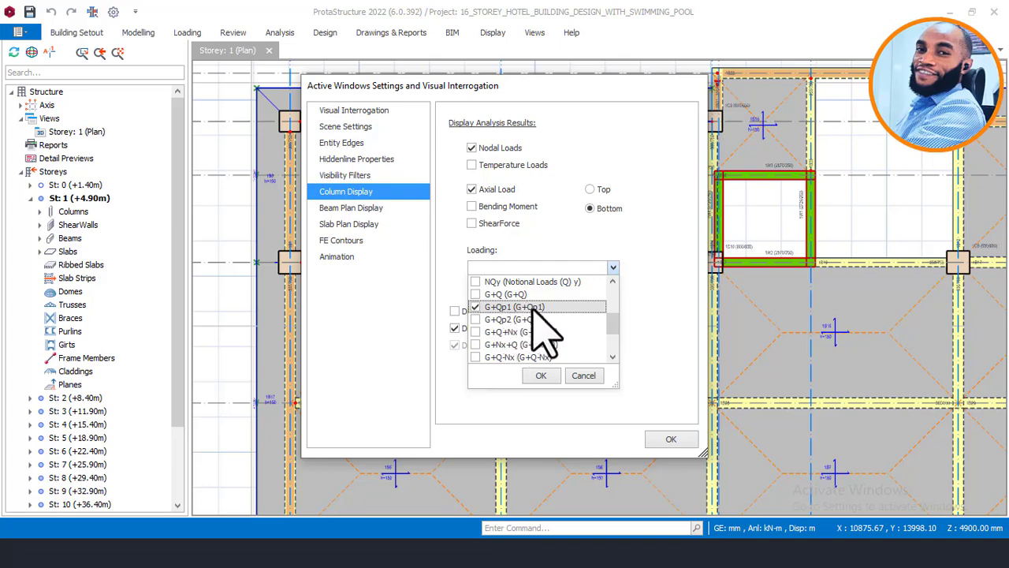
click(475, 319)
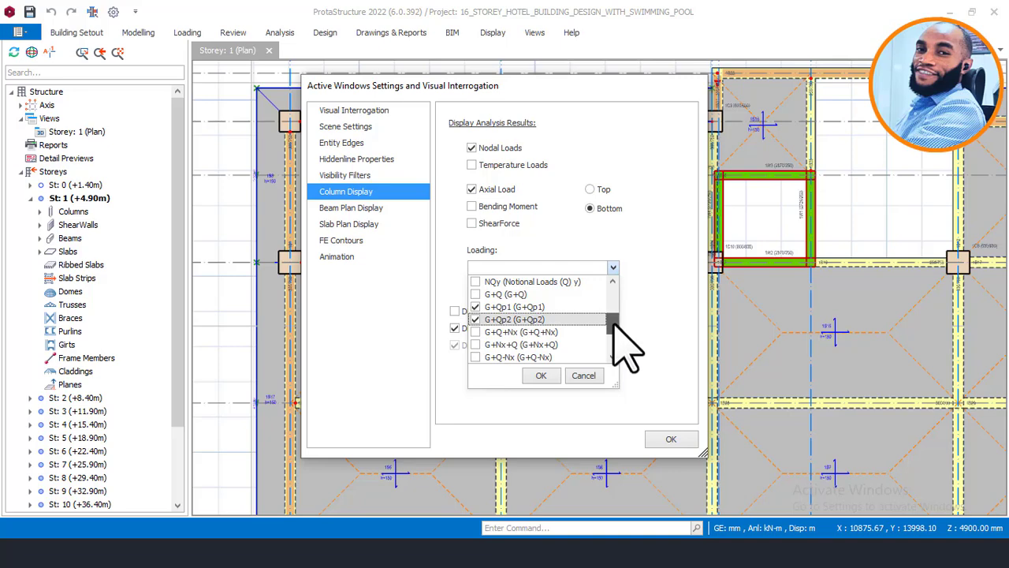
scroll(613, 321, down, 1)
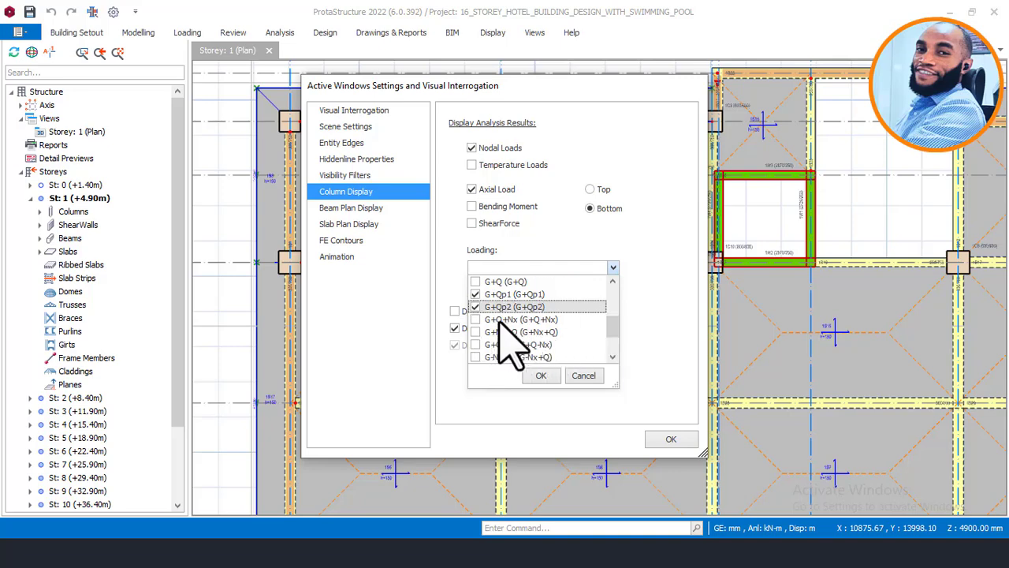
click(477, 331)
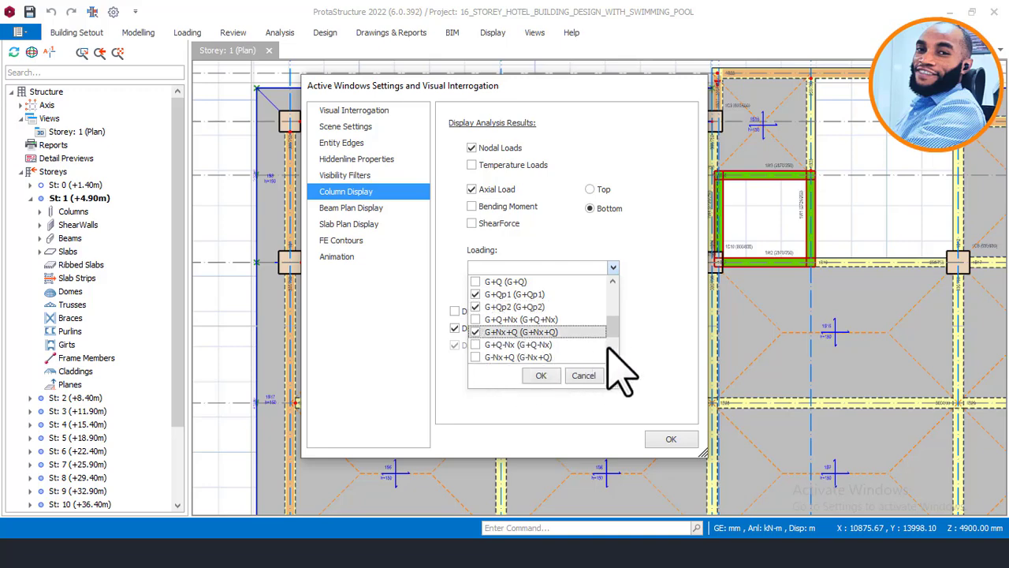
Step: Add G-Nx+Q, G+Q+Ny and G+Ny+Q to the column display loading selection and apply the display settings to the Storey 1 plan
drag(609, 320, 608, 342)
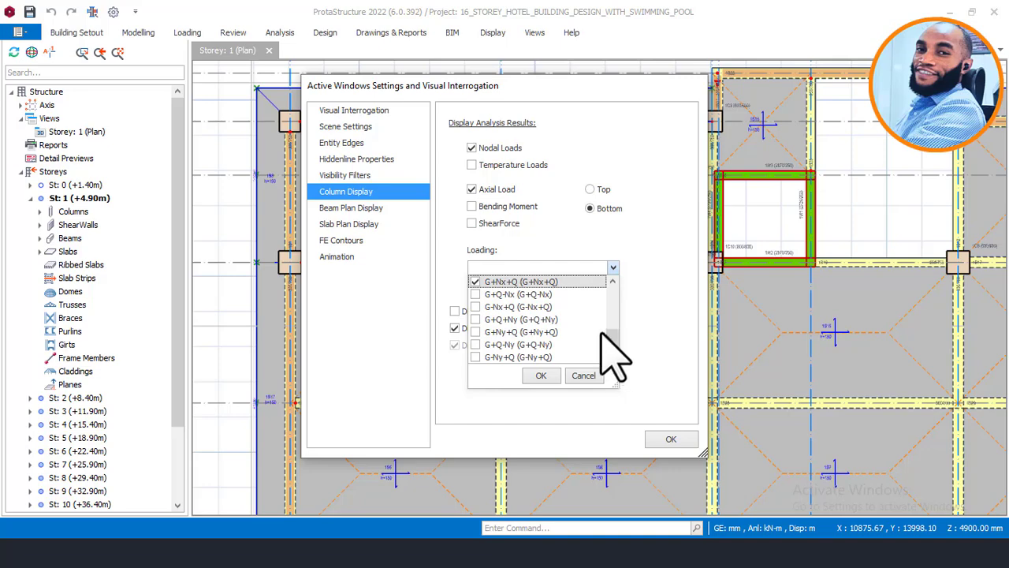
click(475, 306)
click(476, 306)
click(475, 320)
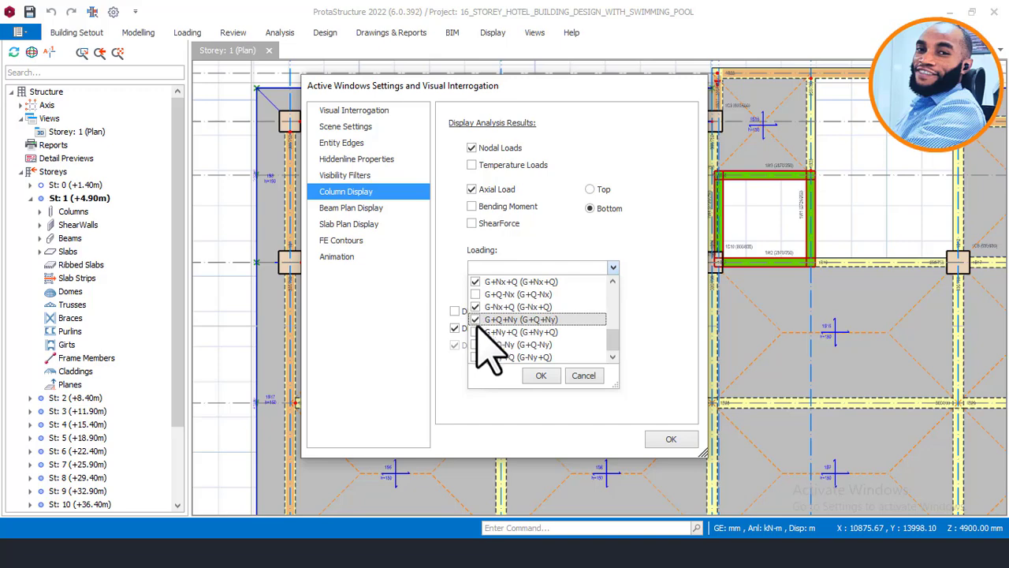
click(475, 332)
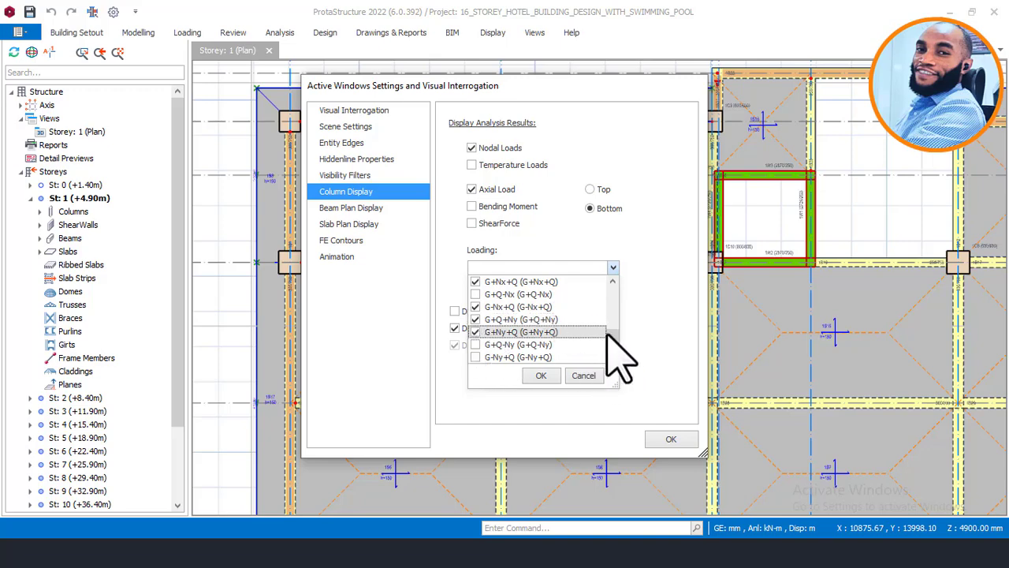
mouse_move(608, 335)
mouse_down()
mouse_move(608, 300)
mouse_move(612, 326)
mouse_up()
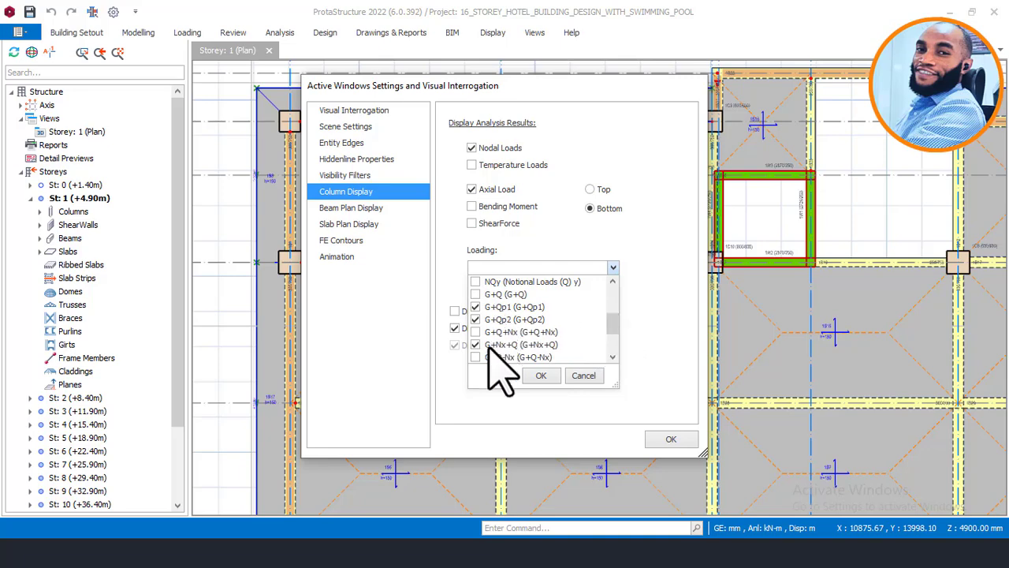
click(614, 335)
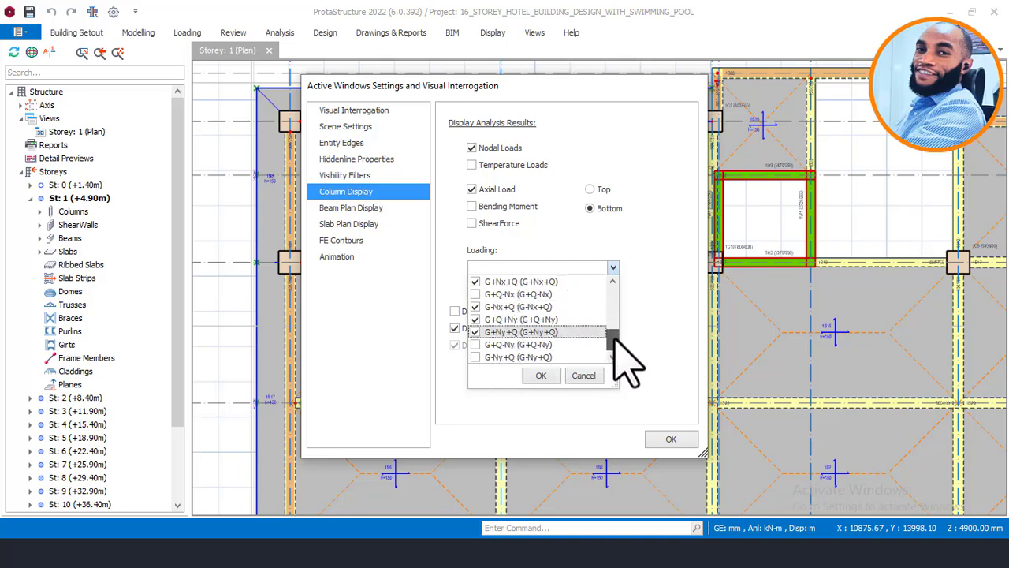
click(541, 376)
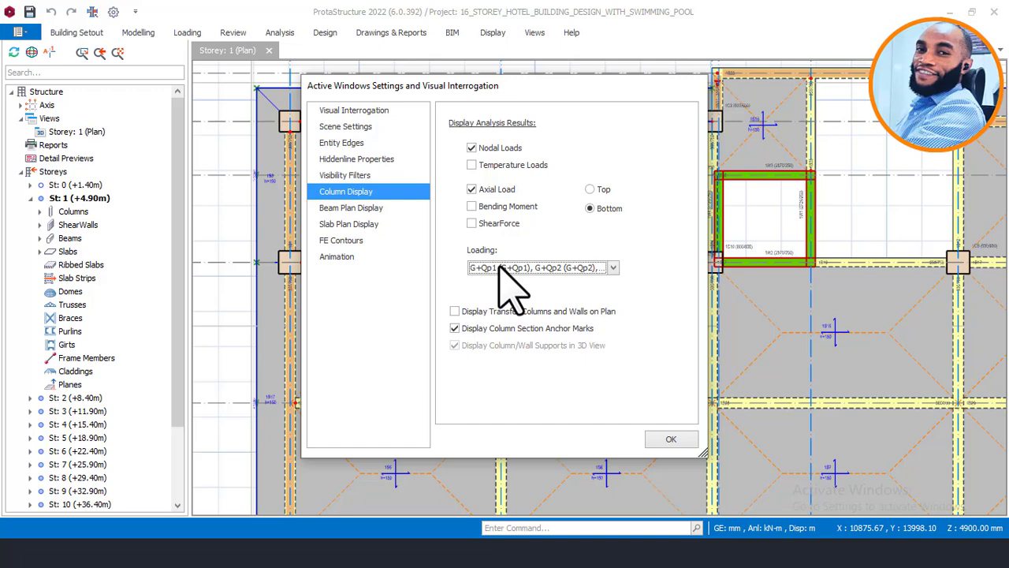
key(Return)
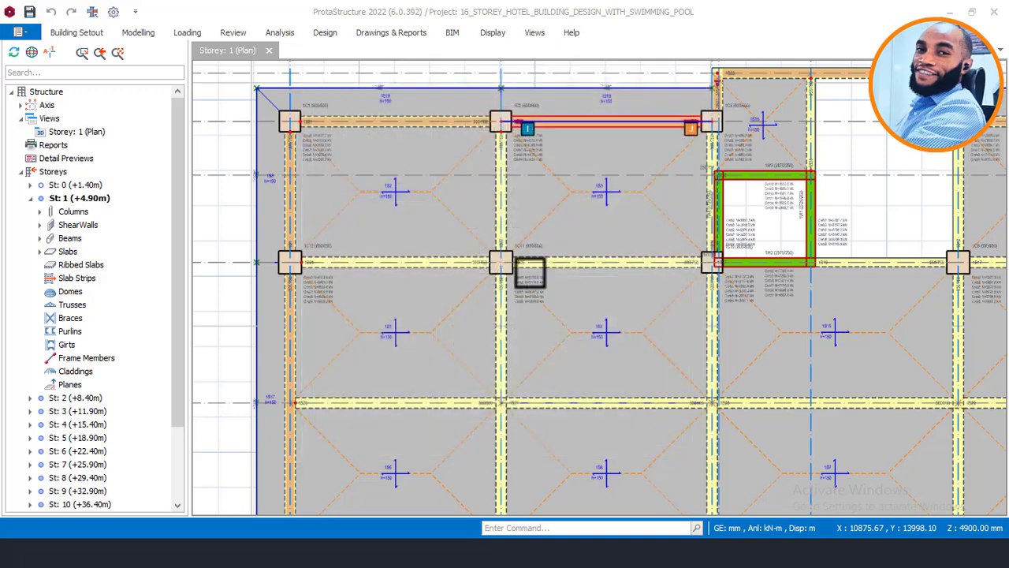
click(529, 271)
key(Escape)
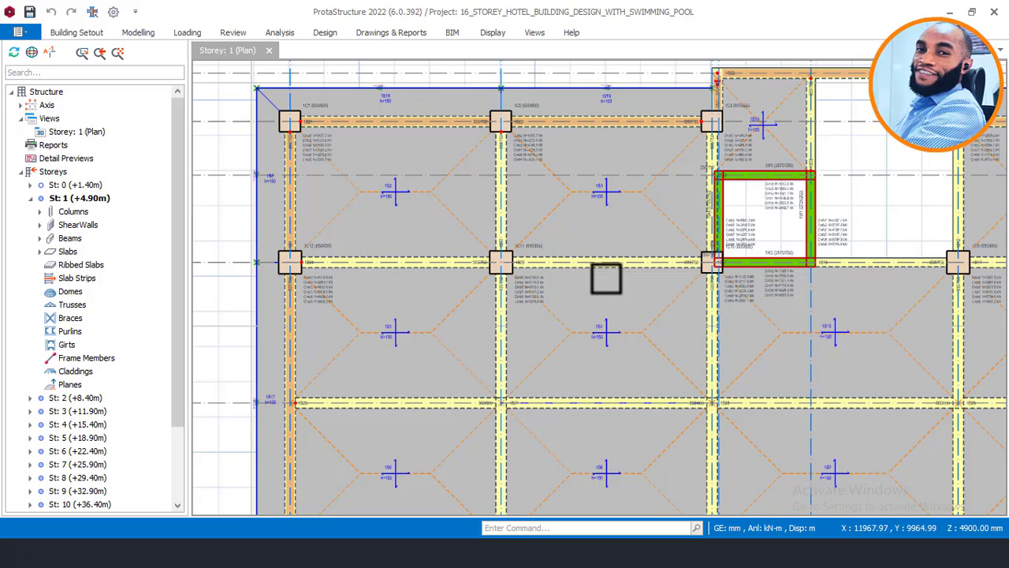
Step: Examine the axial loads labelled at interior column 1C11 for each selected load combination
scroll(484, 285, up, 6)
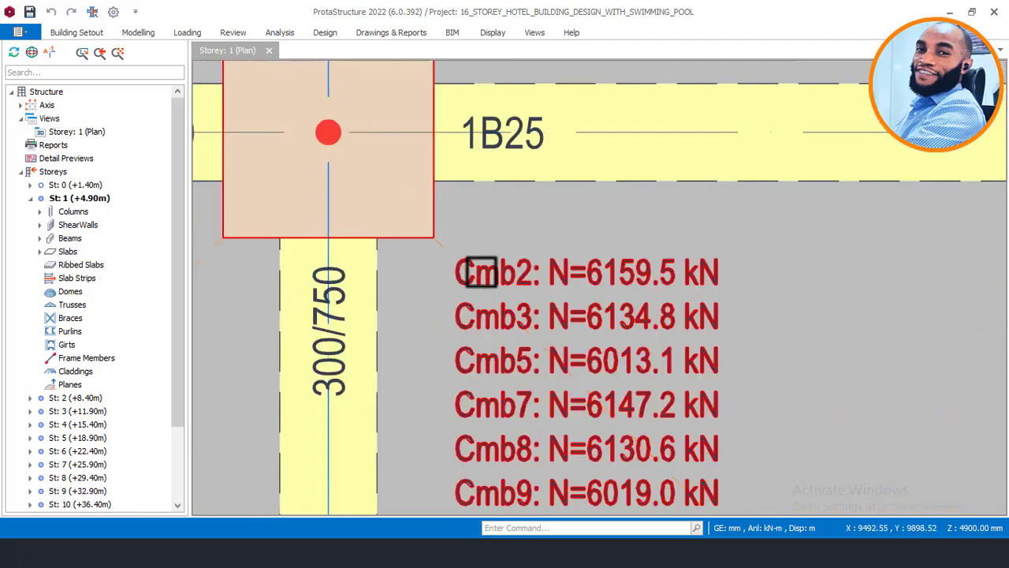
scroll(418, 185, down, 2)
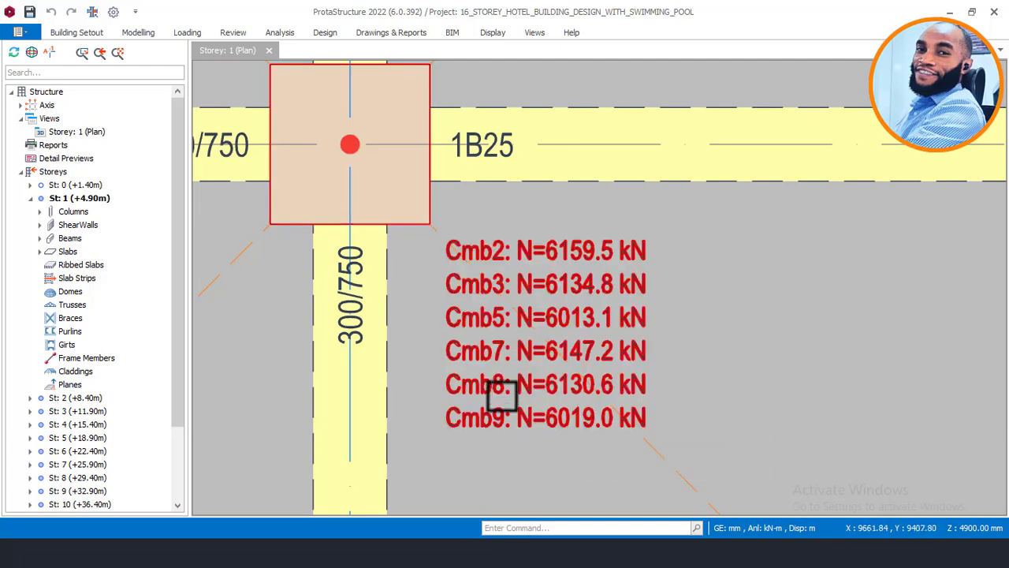
key(Escape)
click(536, 376)
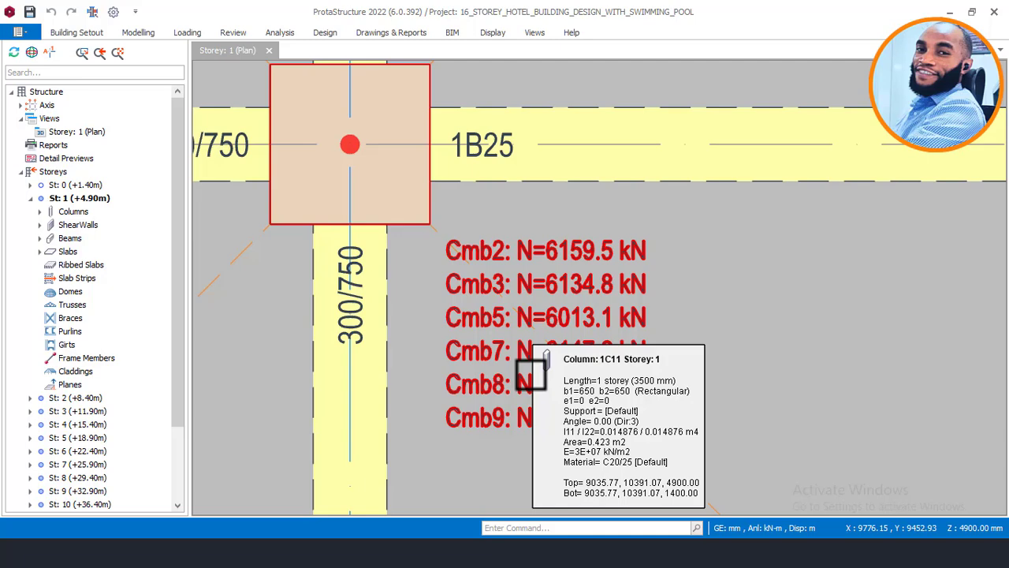
scroll(541, 259, down, 3)
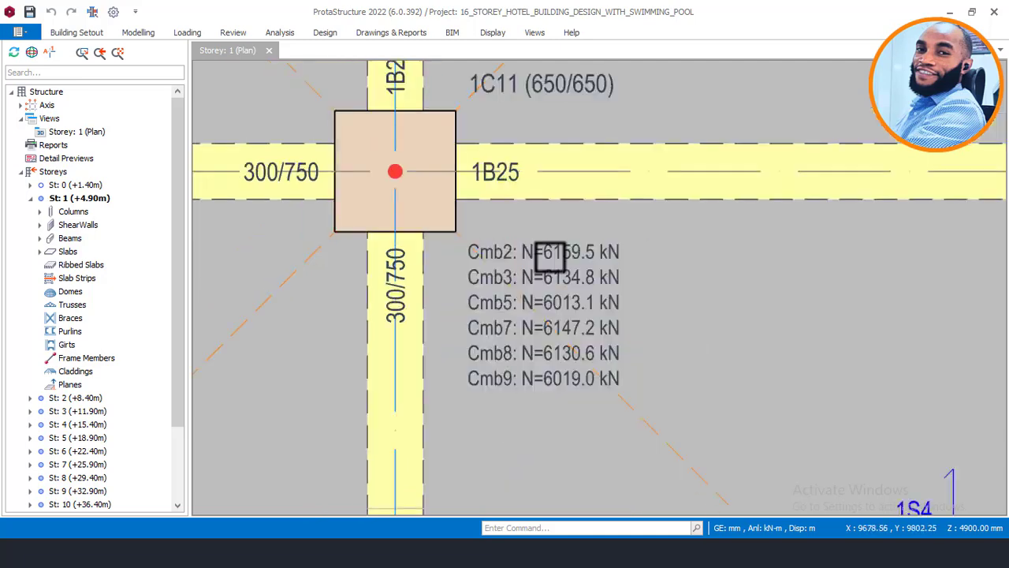
middle_drag(609, 293, 799, 315)
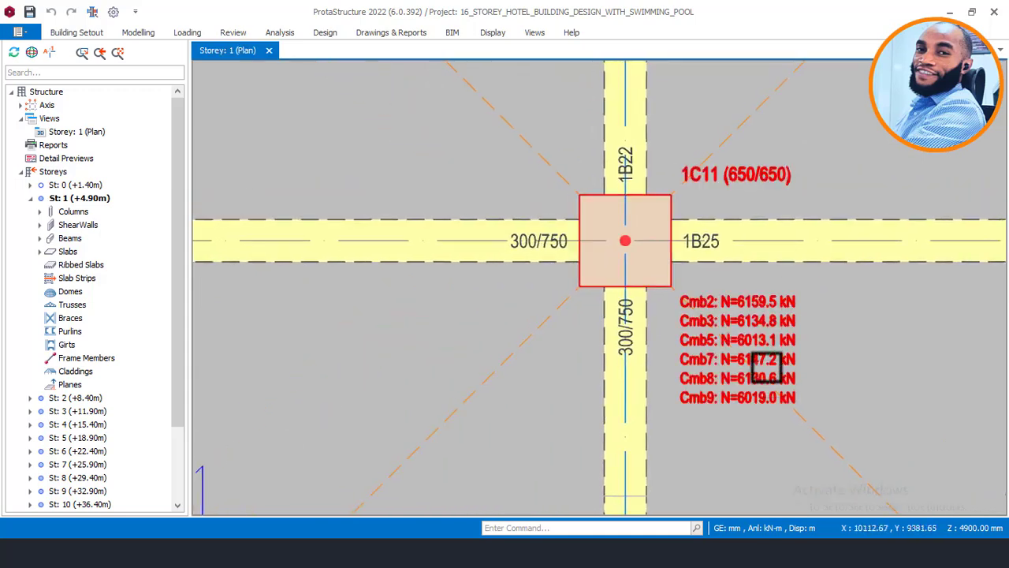
scroll(775, 390, up, 3)
scroll(763, 328, down, 2)
scroll(717, 254, up, 4)
scroll(514, 203, down, 2)
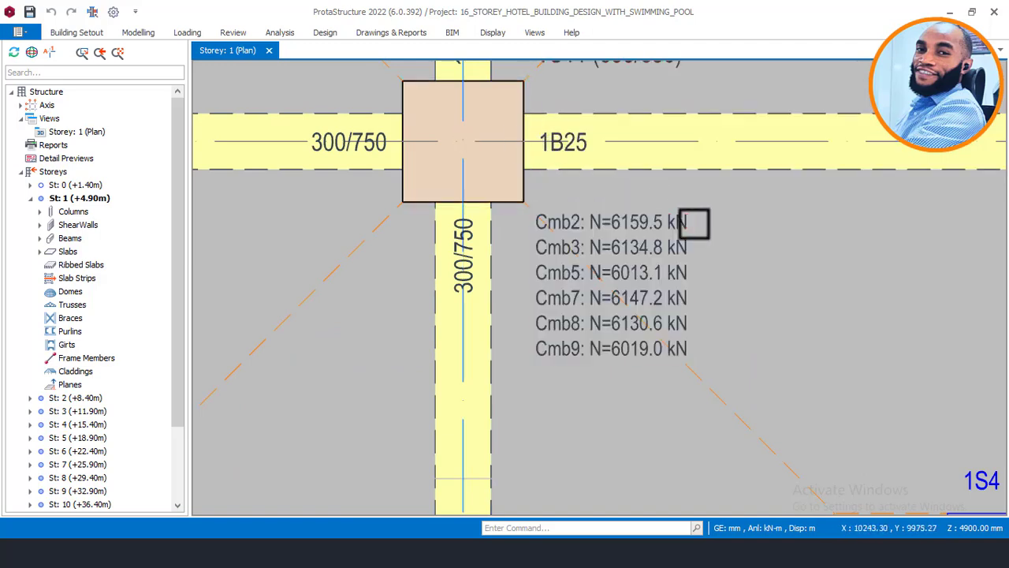
scroll(575, 218, up, 3)
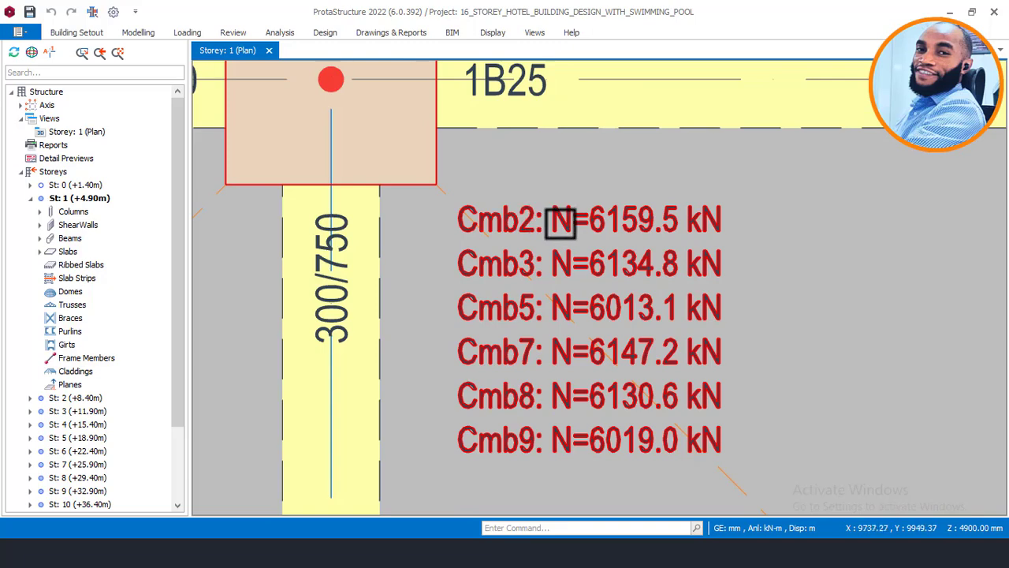
scroll(516, 226, down, 2)
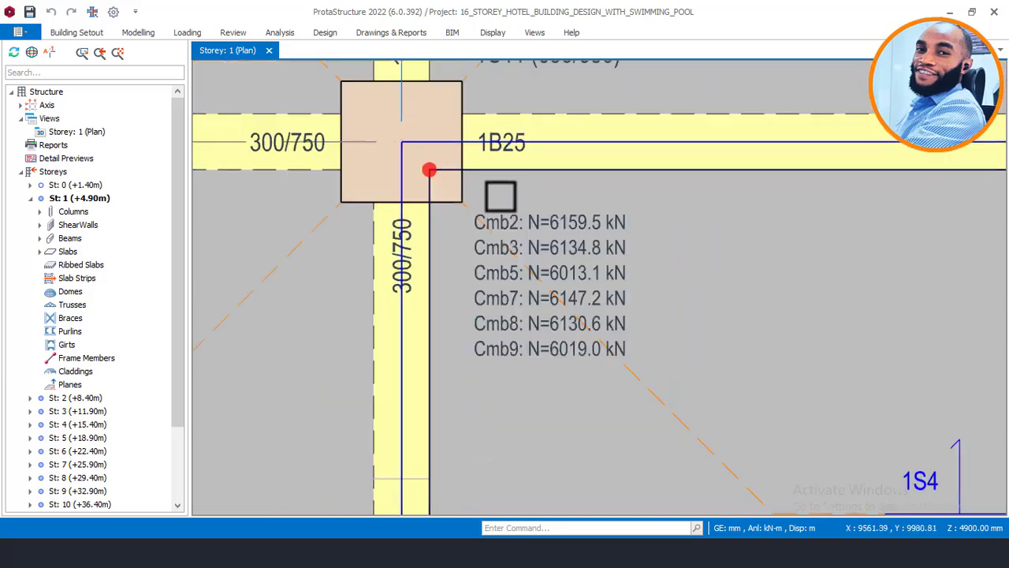
scroll(504, 154, down, 1)
scroll(493, 161, up, 1)
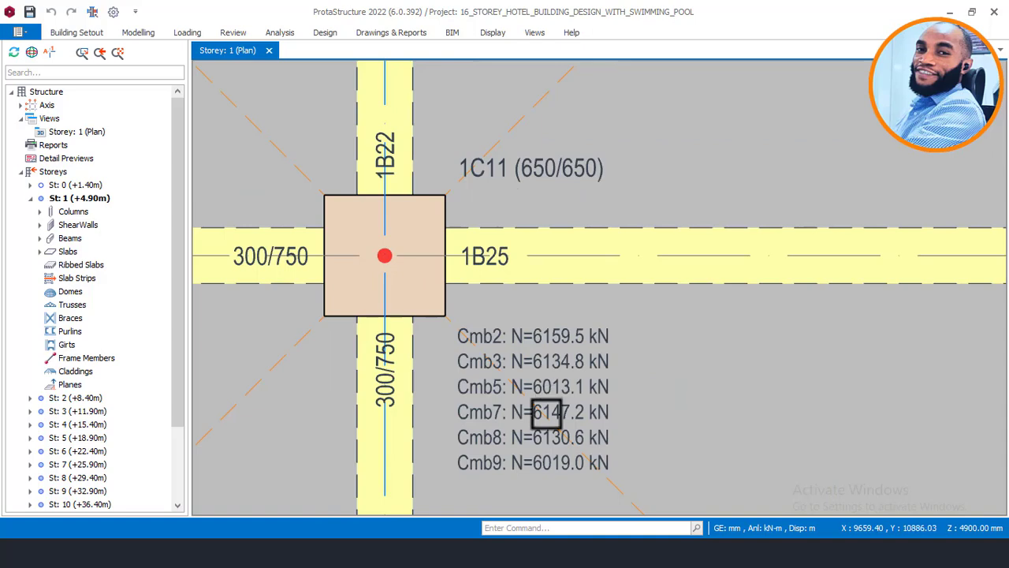
scroll(506, 335, up, 2)
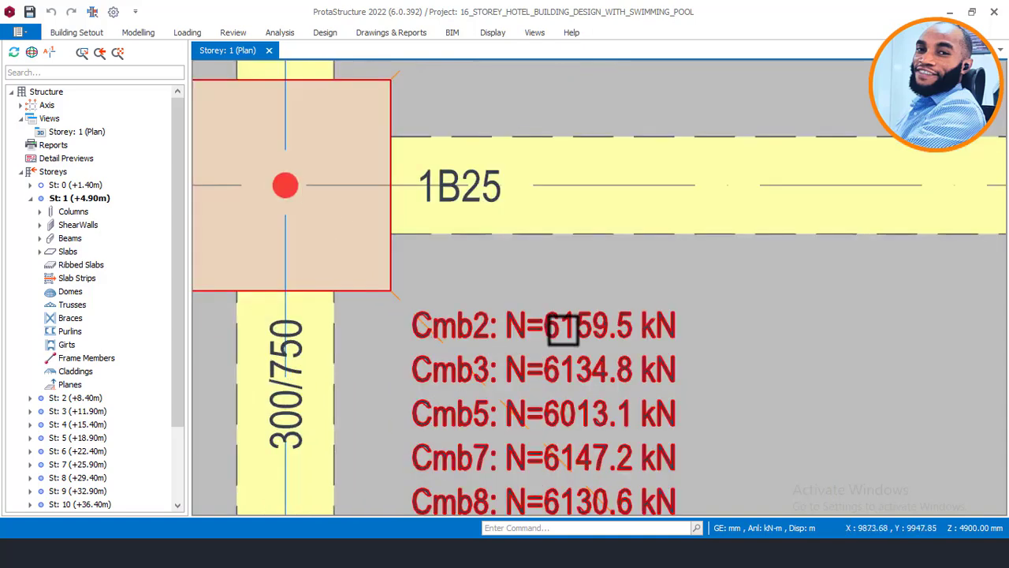
scroll(666, 302, down, 2)
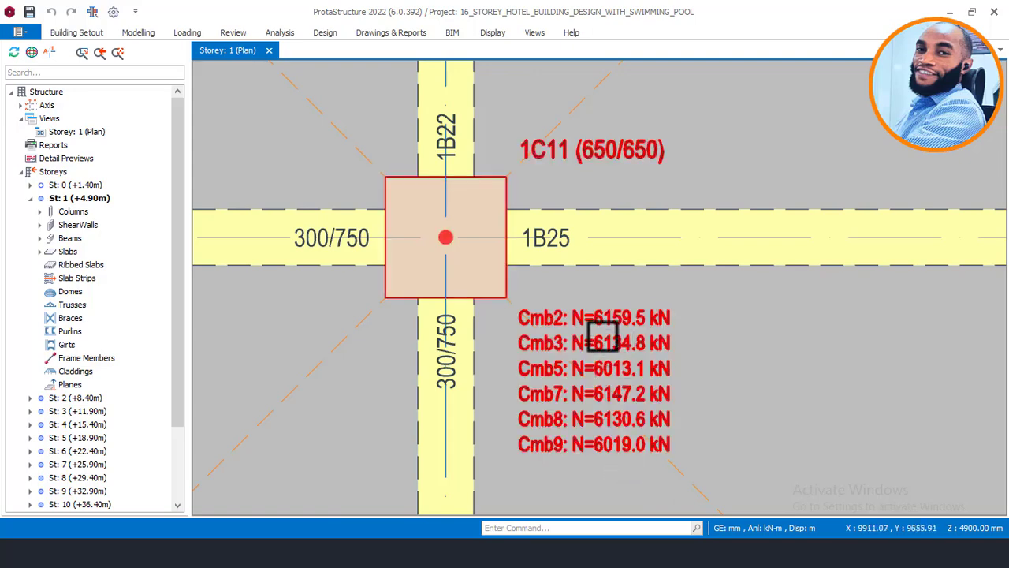
Step: Examine the axial loads labelled at edge column 1C12 for the selected combinations
scroll(705, 262, down, 3)
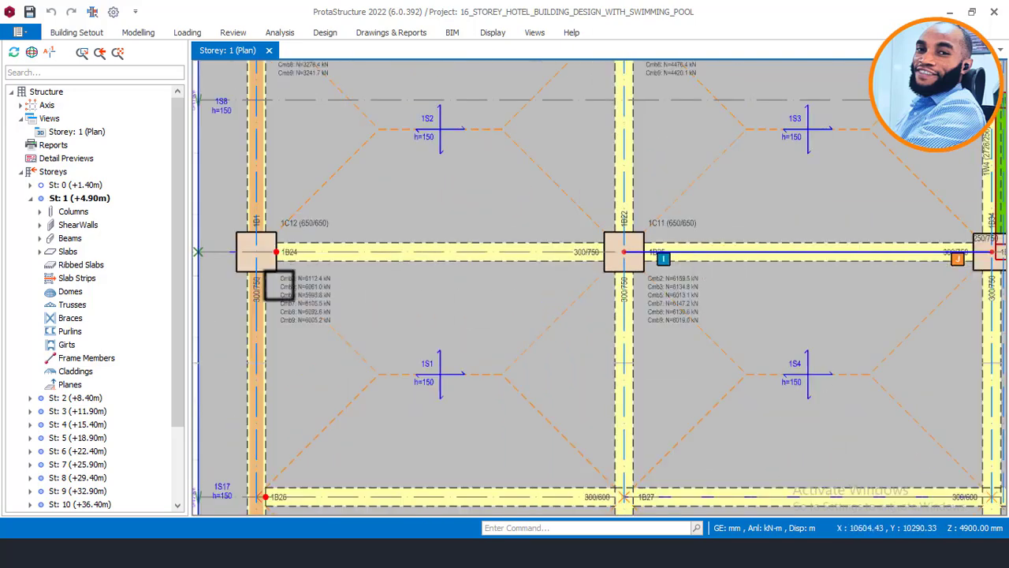
scroll(269, 284, up, 3)
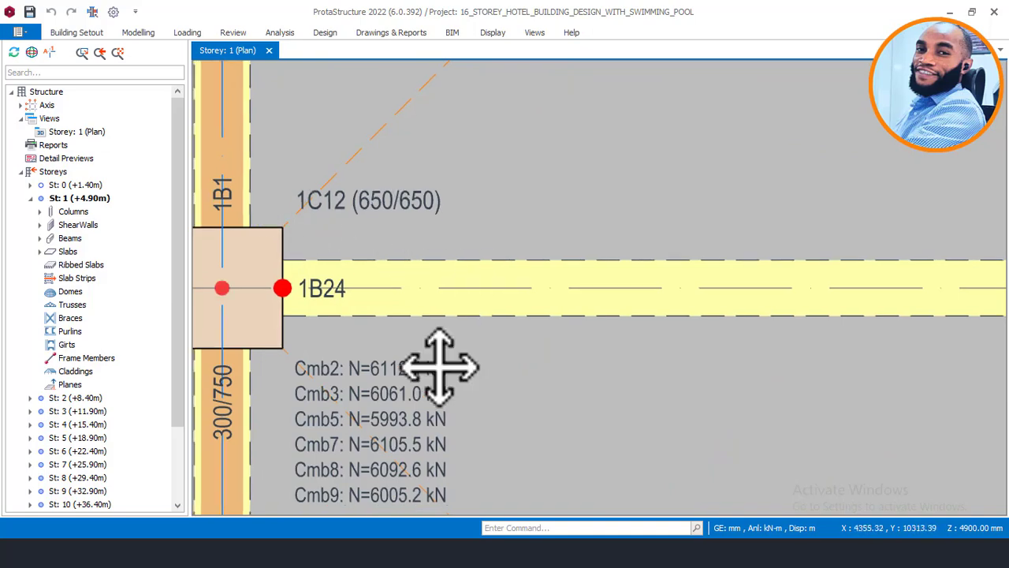
middle_drag(439, 365, 502, 266)
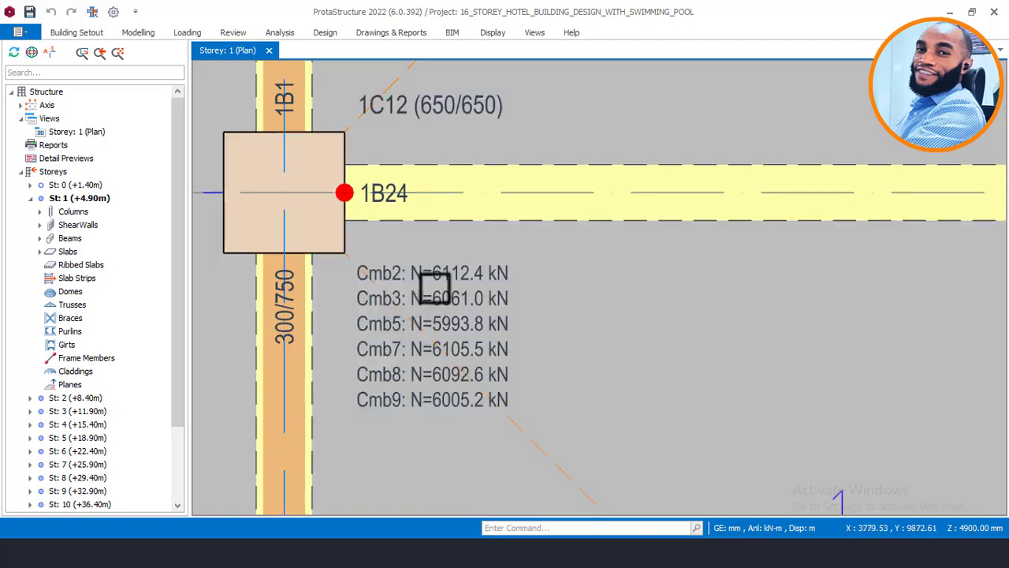
scroll(432, 286, up, 2)
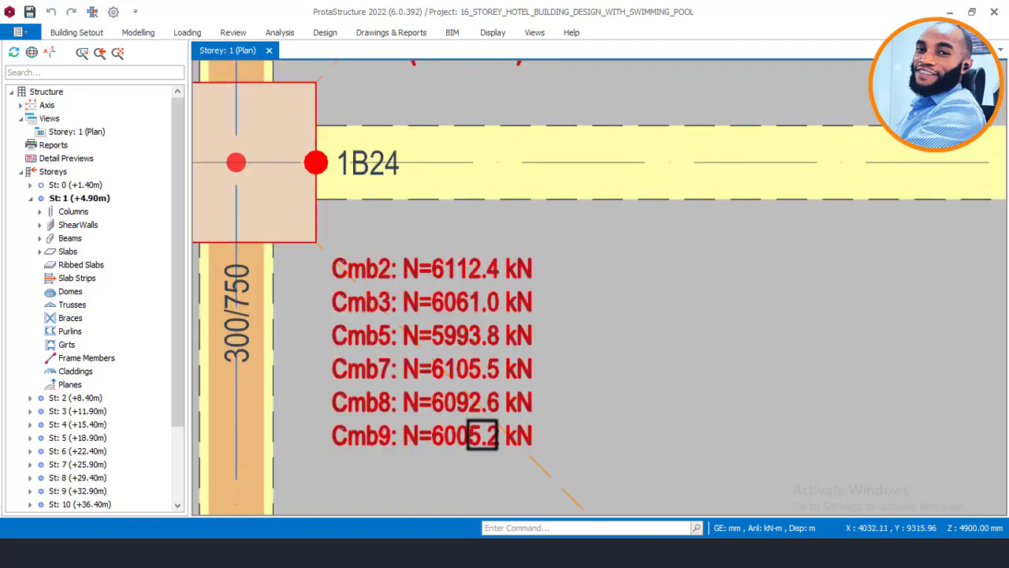
scroll(446, 236, down, 2)
scroll(457, 201, down, 3)
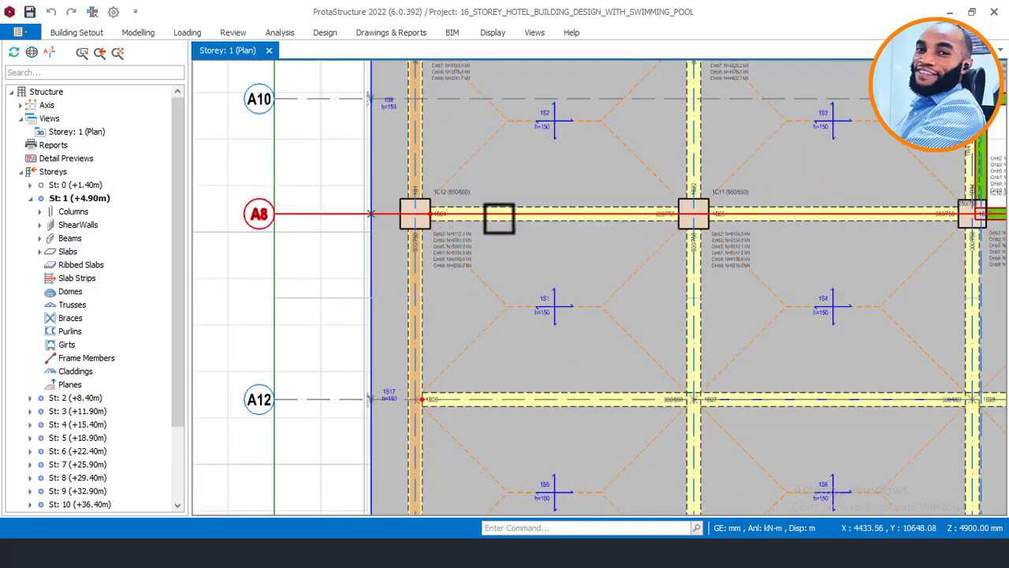
Step: Examine the axial loads labelled at column 1C10, where it meets the corner of the core walls
scroll(476, 236, down, 3)
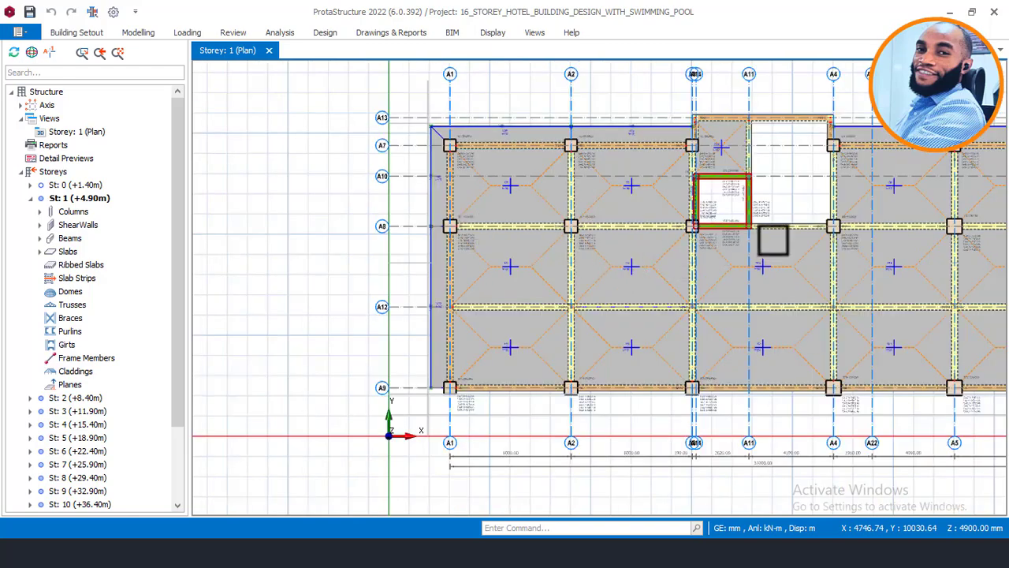
scroll(772, 235, up, 3)
scroll(684, 237, up, 4)
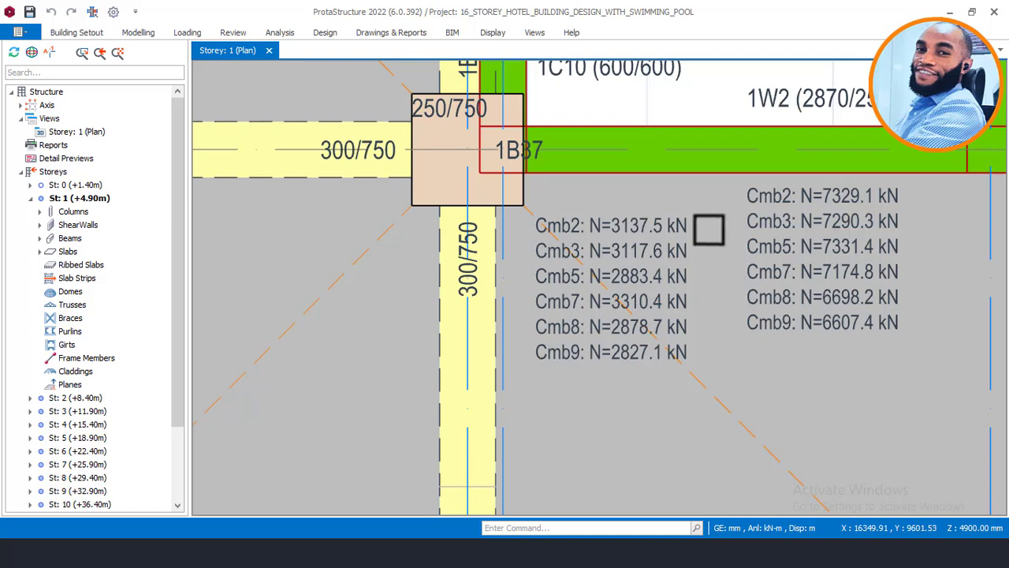
scroll(687, 227, up, 1)
scroll(453, 215, down, 2)
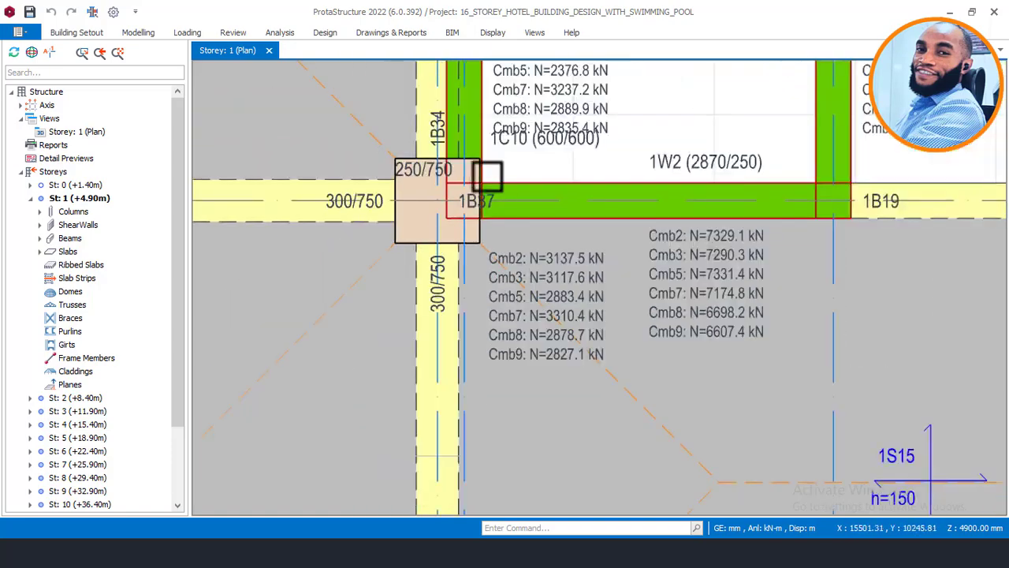
scroll(421, 170, up, 3)
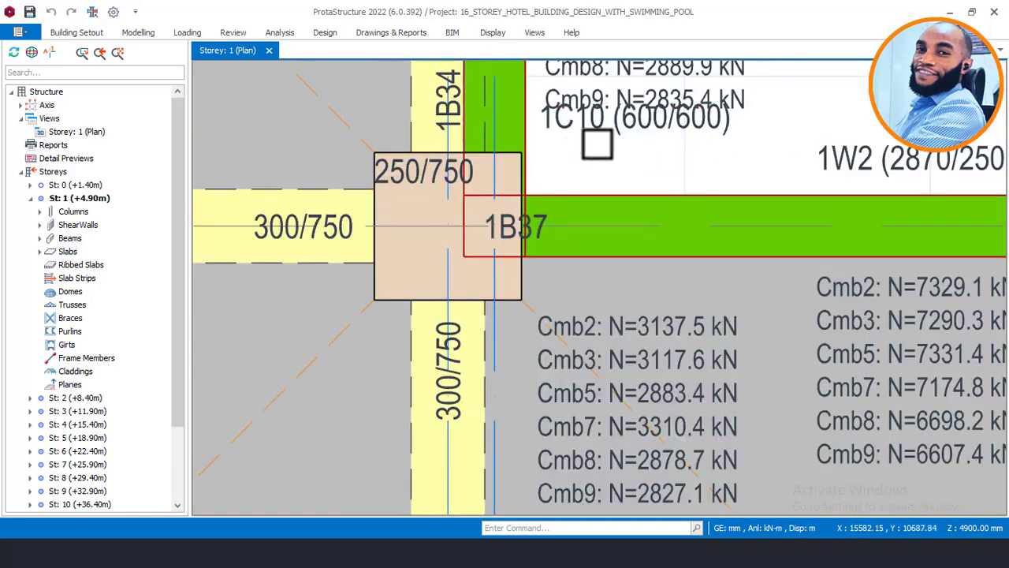
scroll(586, 199, down, 2)
scroll(631, 260, up, 3)
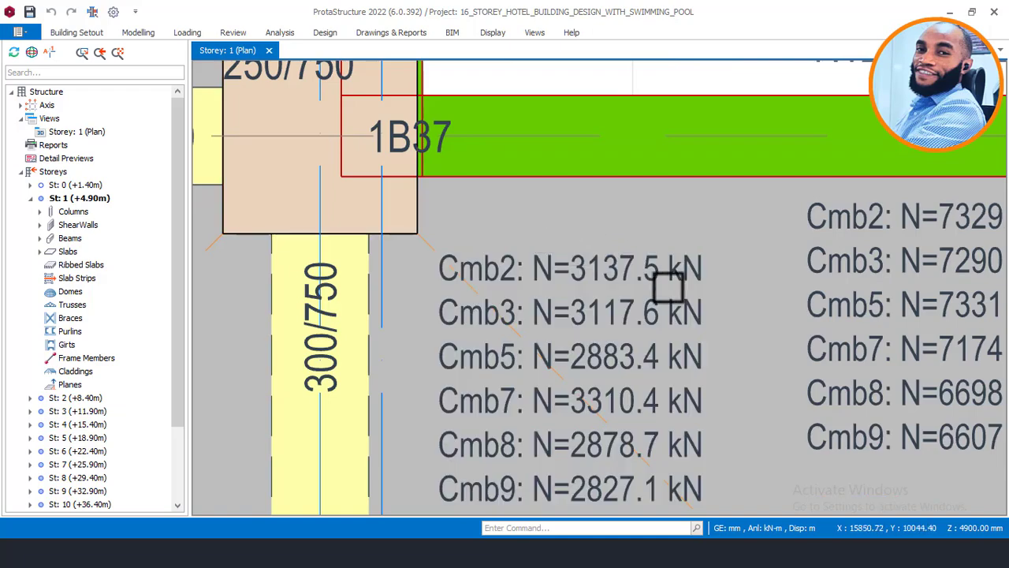
scroll(670, 315, down, 1)
scroll(574, 281, up, 1)
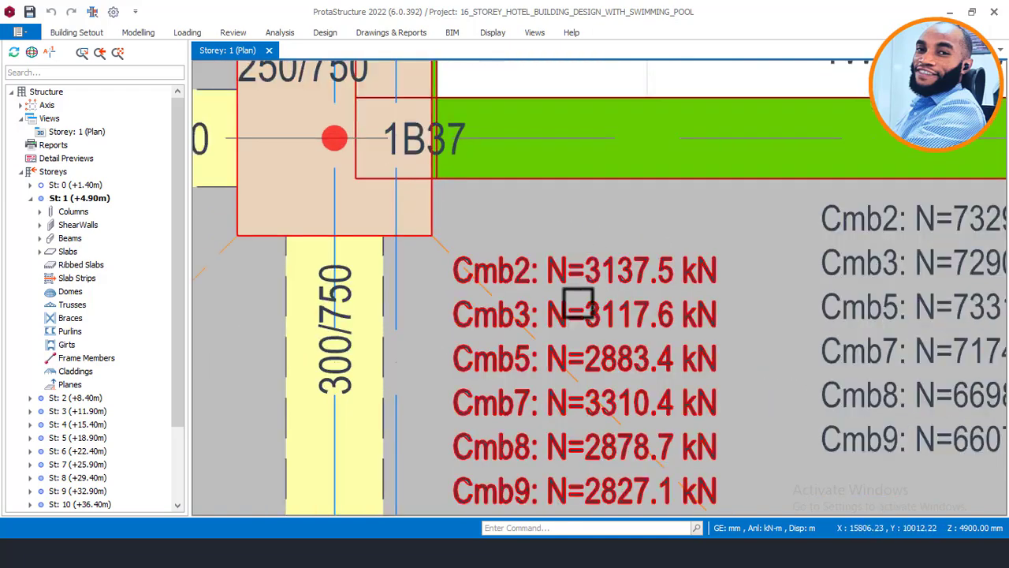
scroll(682, 275, down, 1)
scroll(607, 261, up, 2)
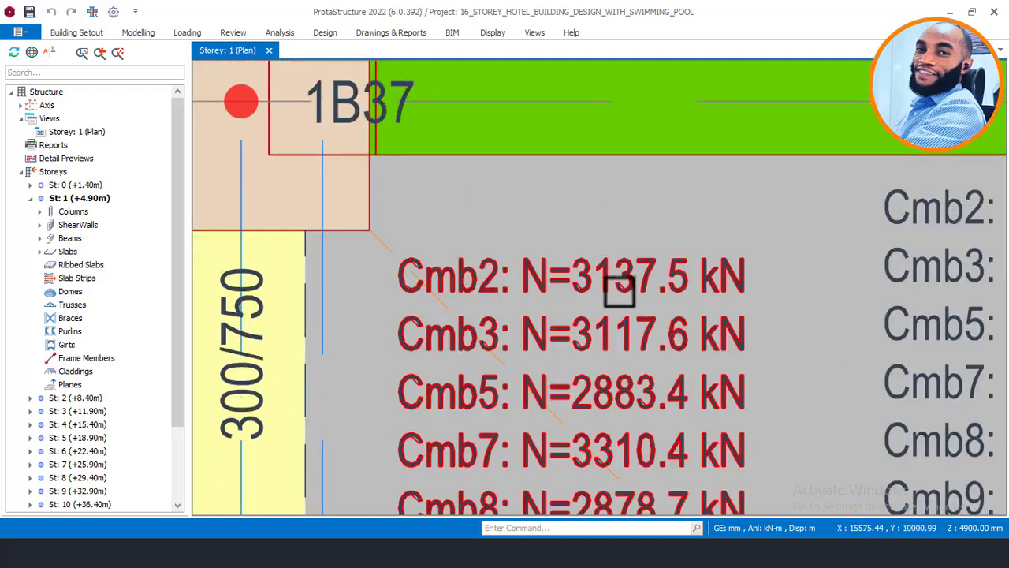
scroll(714, 275, down, 2)
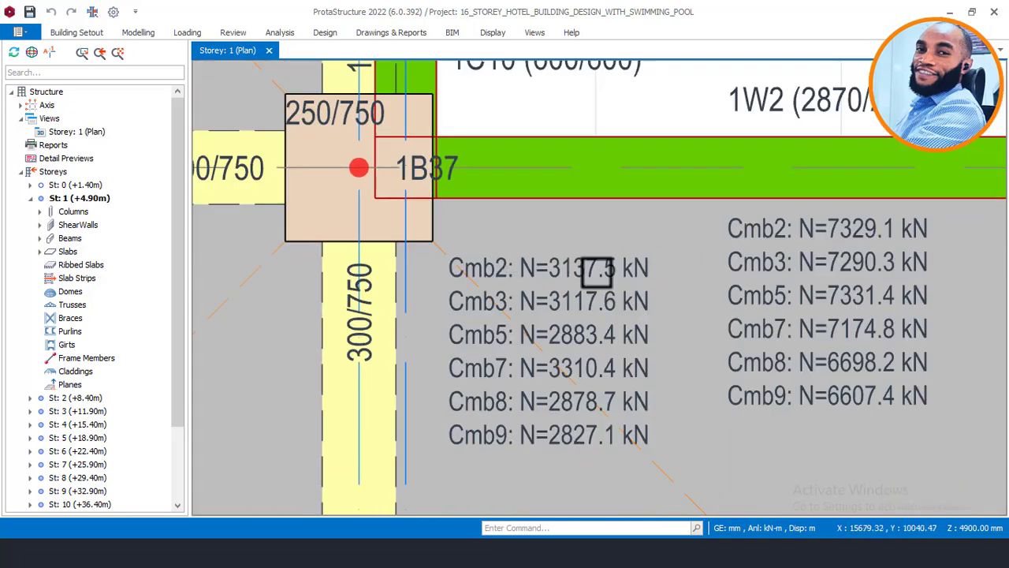
scroll(534, 293, down, 2)
scroll(522, 289, down, 2)
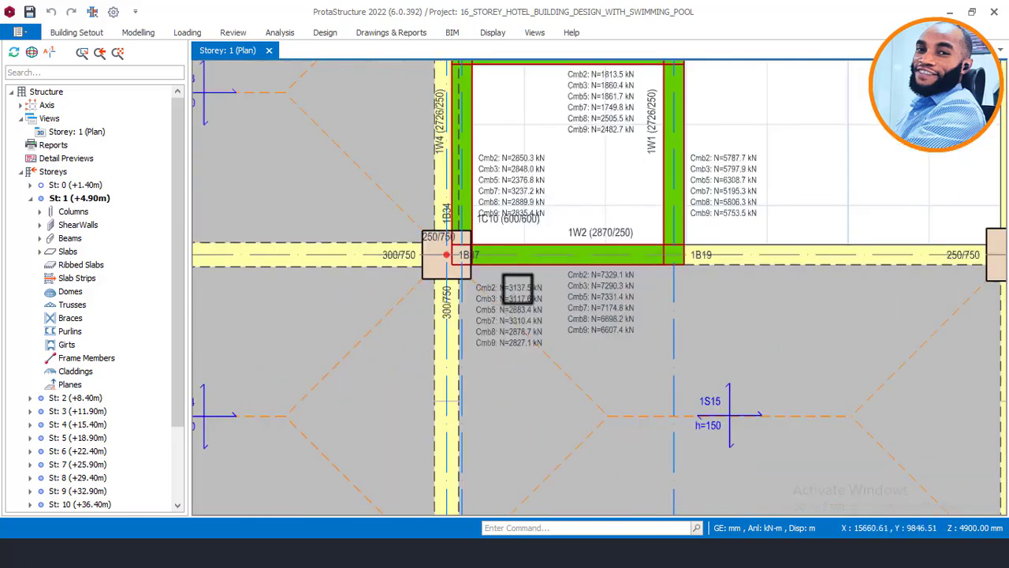
Step: Examine the axial loads labelled at core wall 1W1 for the selected combinations
scroll(714, 196, down, 1)
middle_drag(714, 196, 605, 308)
scroll(531, 331, up, 3)
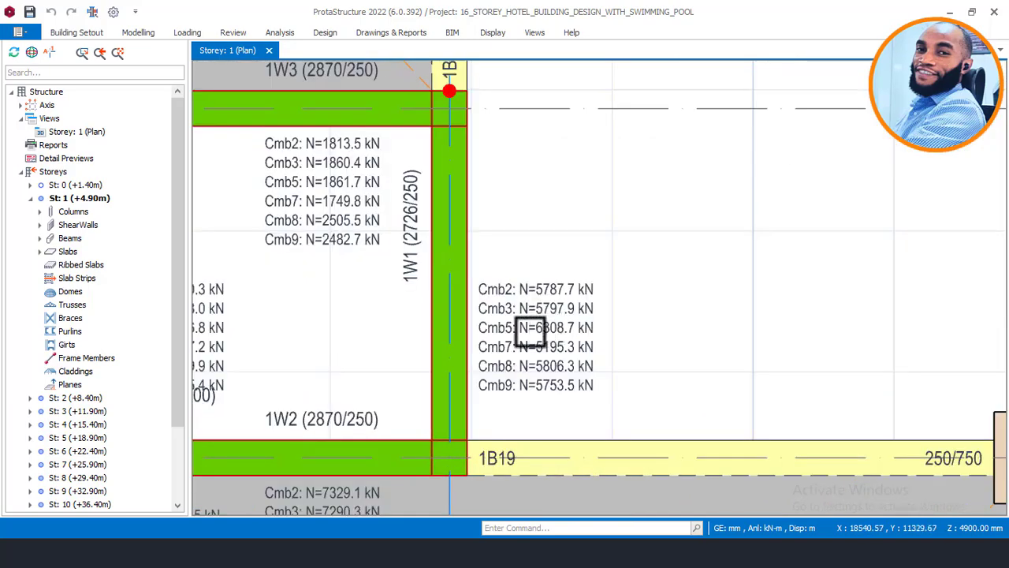
scroll(518, 307, up, 1)
scroll(505, 287, up, 1)
scroll(465, 218, down, 2)
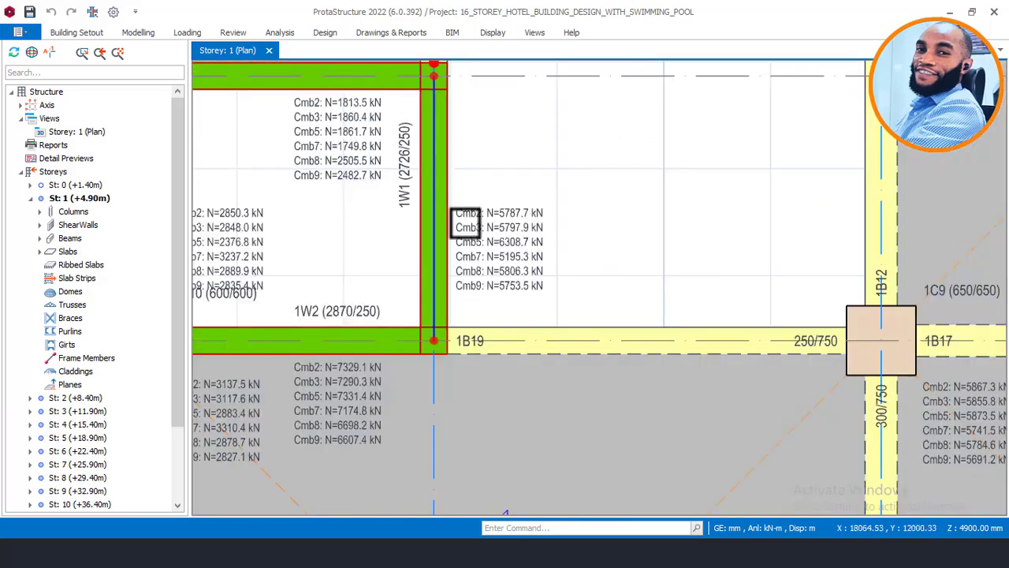
Step: Compare the axial loads of core wall 1W1 across Cmb2, Cmb3, Cmb5, Cmb7, Cmb8 and Cmb9
scroll(511, 203, up, 3)
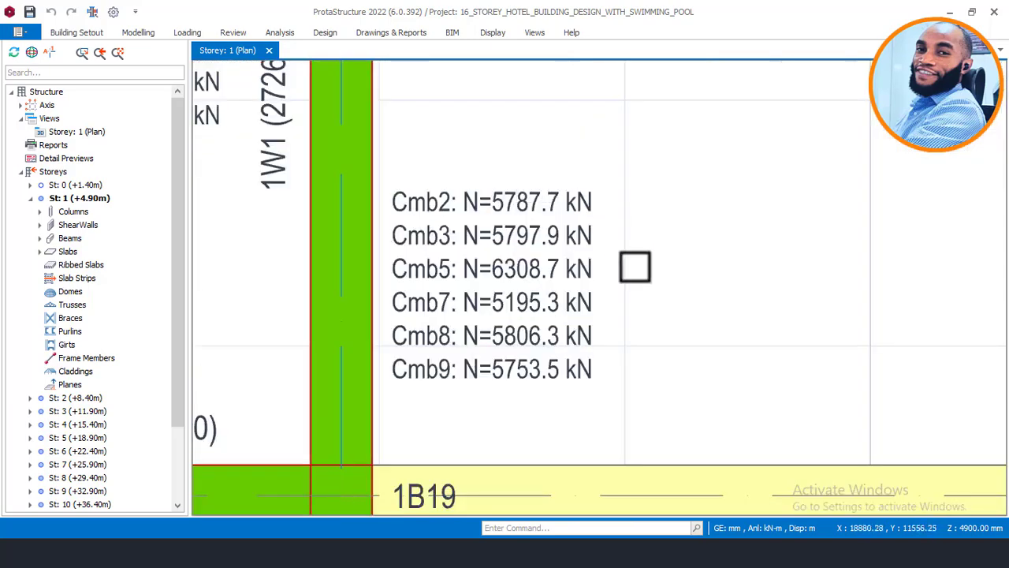
scroll(660, 312, down, 2)
scroll(477, 68, up, 1)
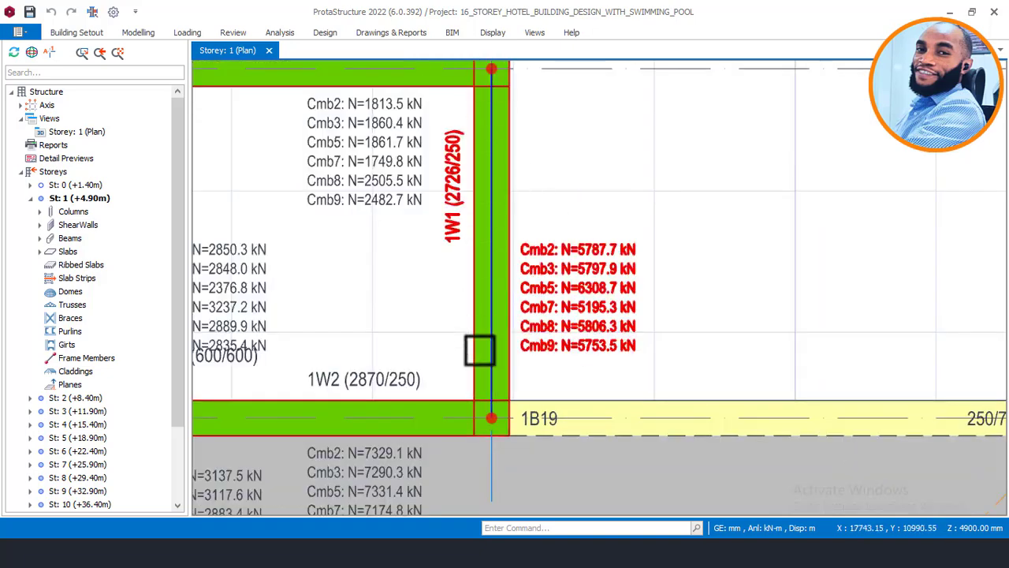
middle_drag(497, 115, 495, 185)
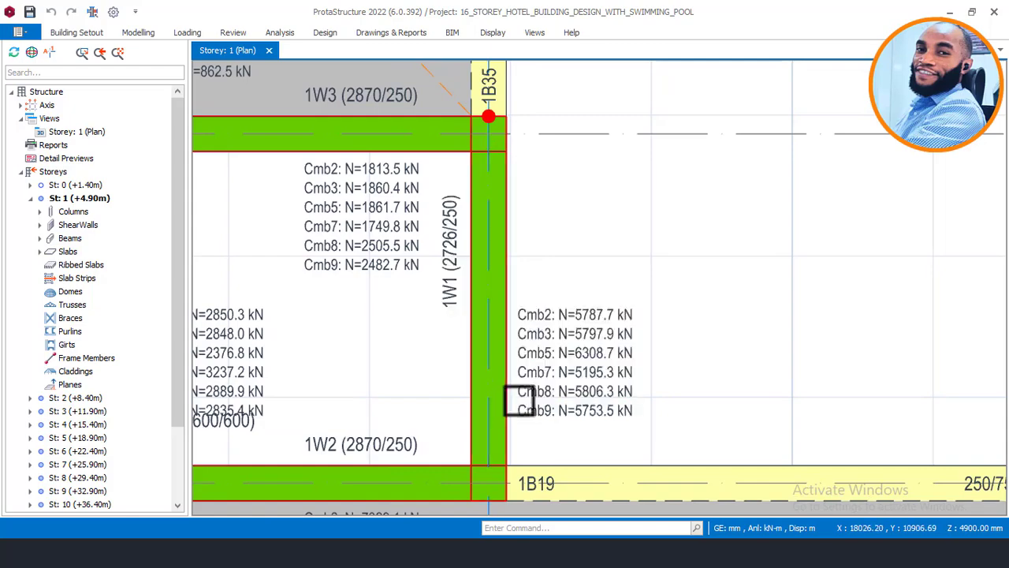
scroll(604, 387, up, 2)
middle_drag(574, 390, 545, 304)
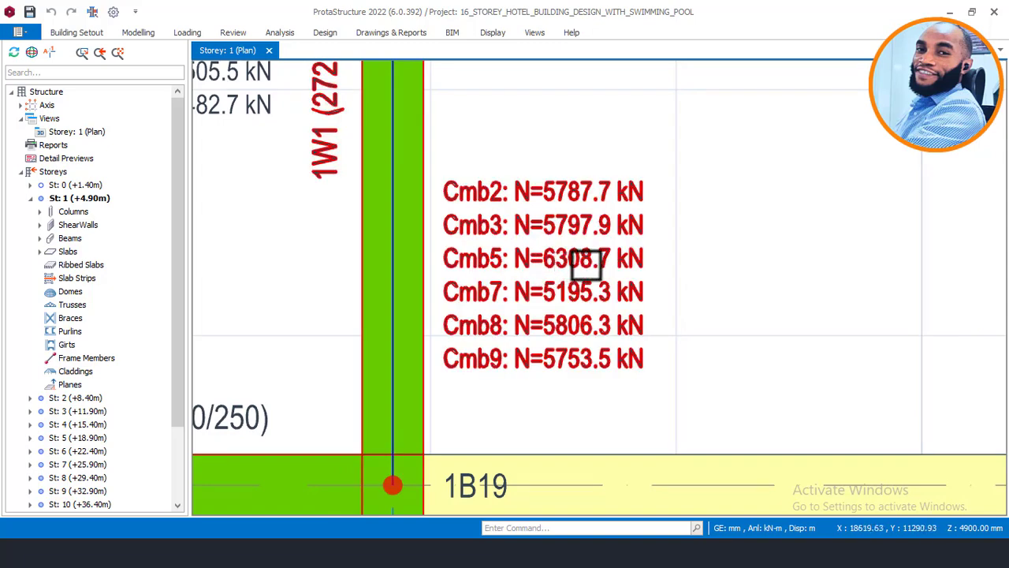
Step: Examine the axial loads labelled at column 1C9 for the selected combinations
scroll(676, 268, down, 4)
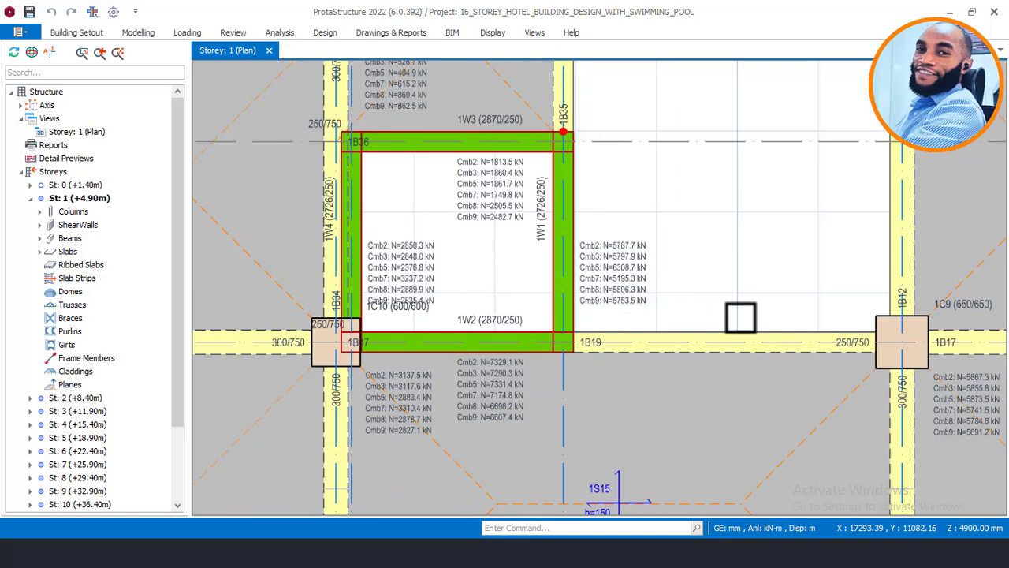
scroll(946, 346, up, 4)
middle_drag(970, 354, 598, 230)
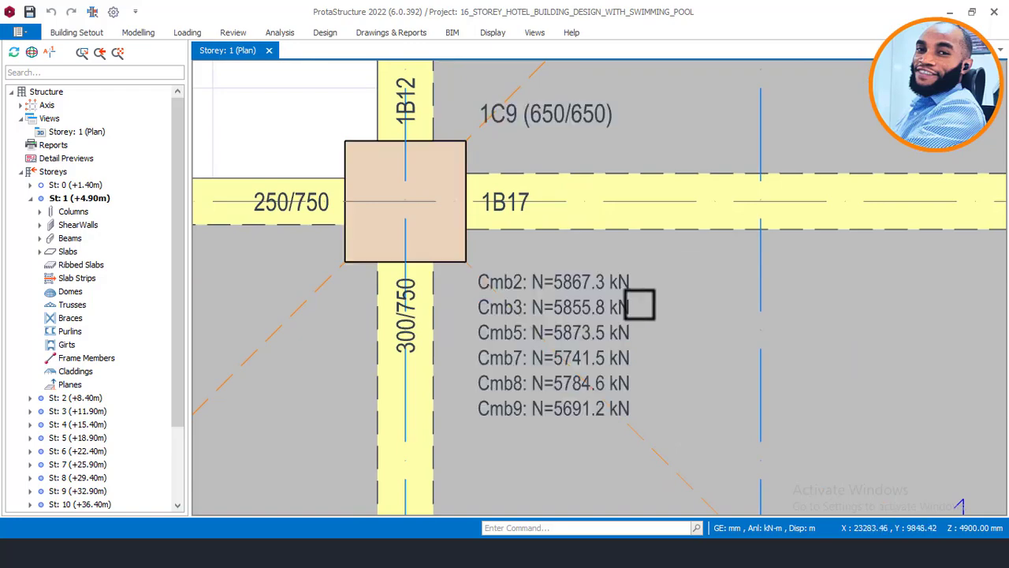
Step: Examine the axial loads labelled at interior column 1C8 on grid A8 for the selected combinations
scroll(508, 339, down, 5)
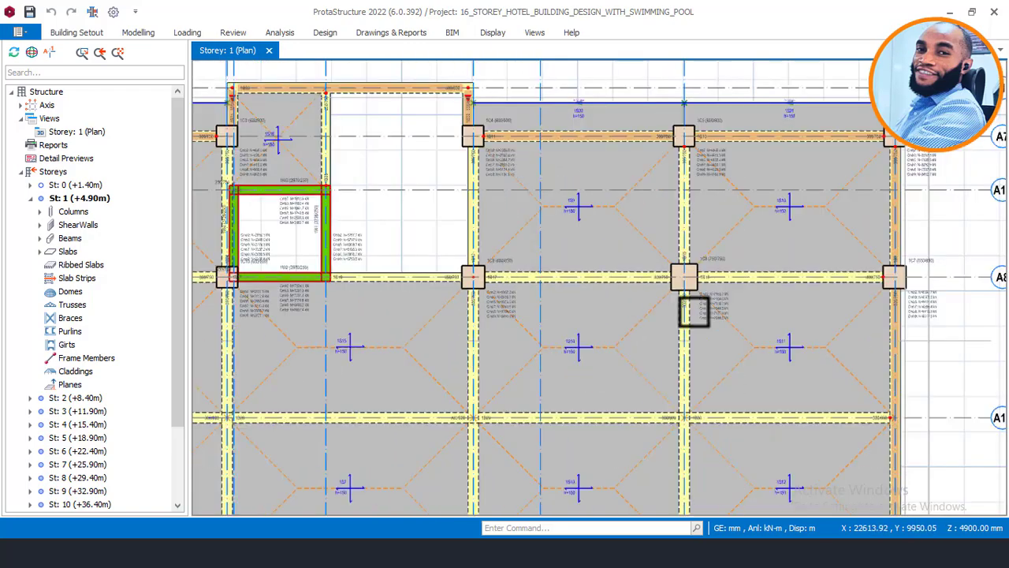
scroll(725, 302, up, 5)
scroll(680, 263, up, 1)
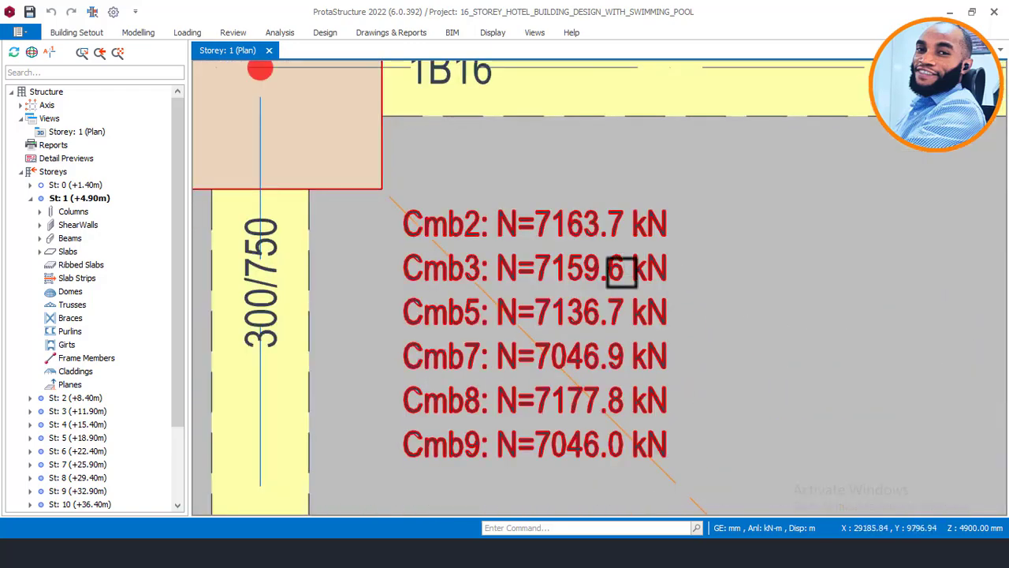
scroll(623, 264, down, 1)
scroll(473, 177, down, 2)
scroll(433, 92, up, 1)
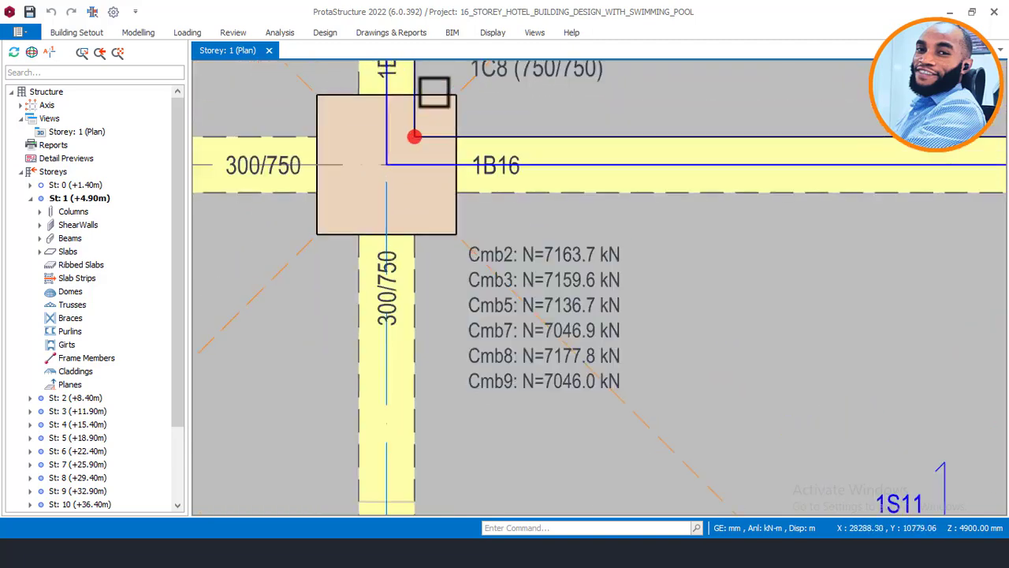
scroll(563, 254, up, 3)
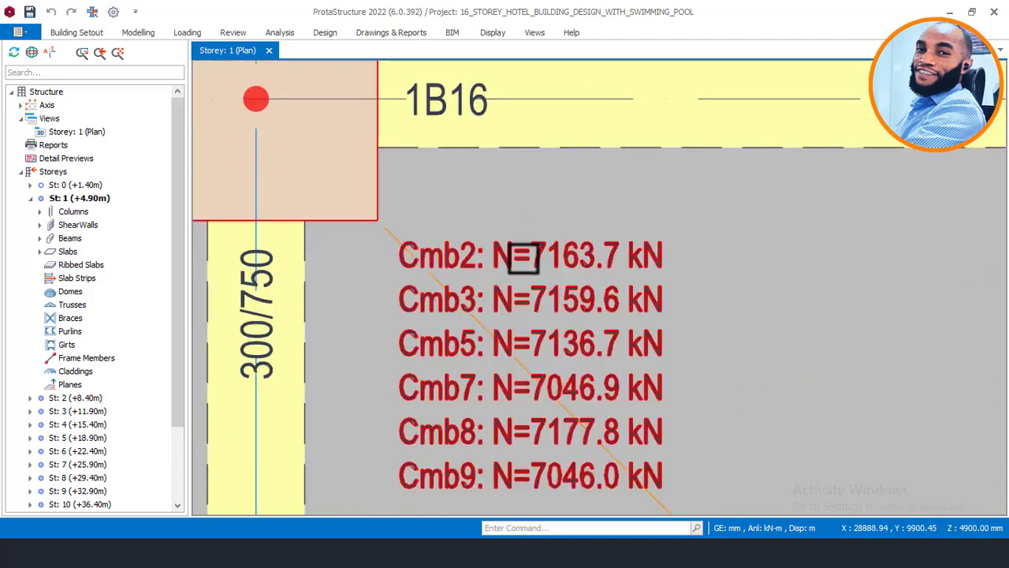
scroll(557, 259, down, 1)
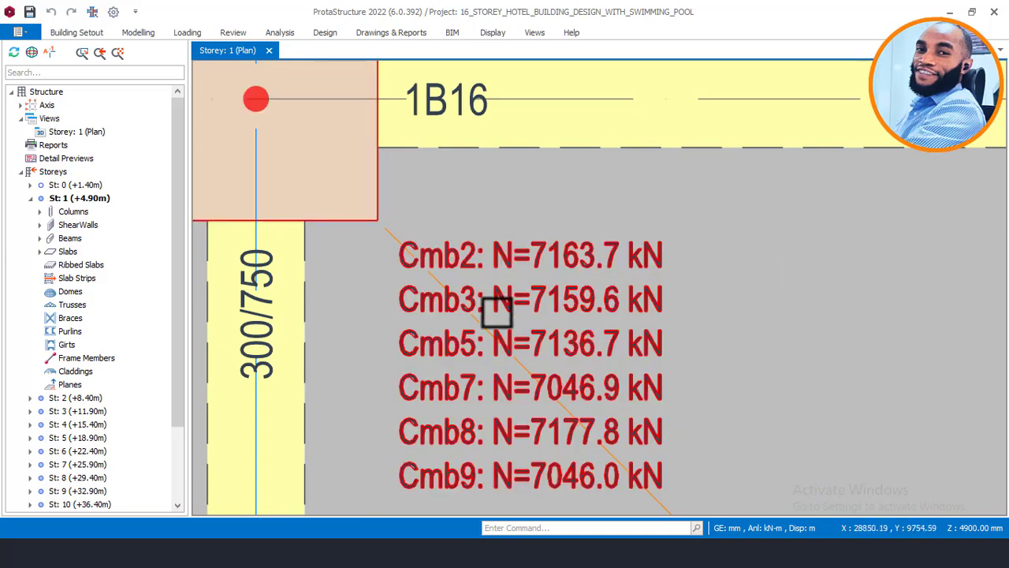
scroll(612, 313, down, 1)
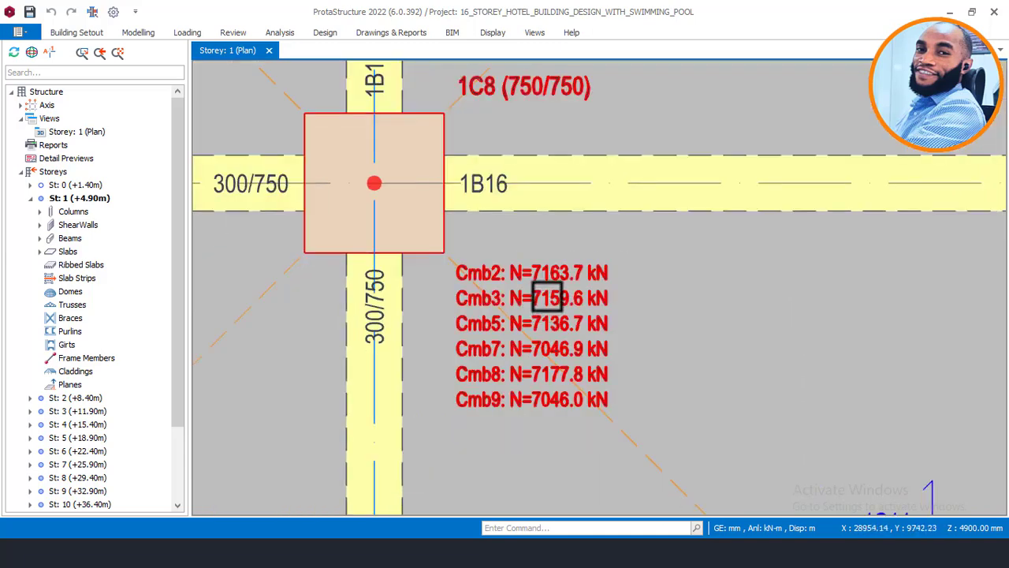
Step: View the properties of column 1C8 and compare its axial loads from Cmb2 through Cmb9
mouse_move(502, 272)
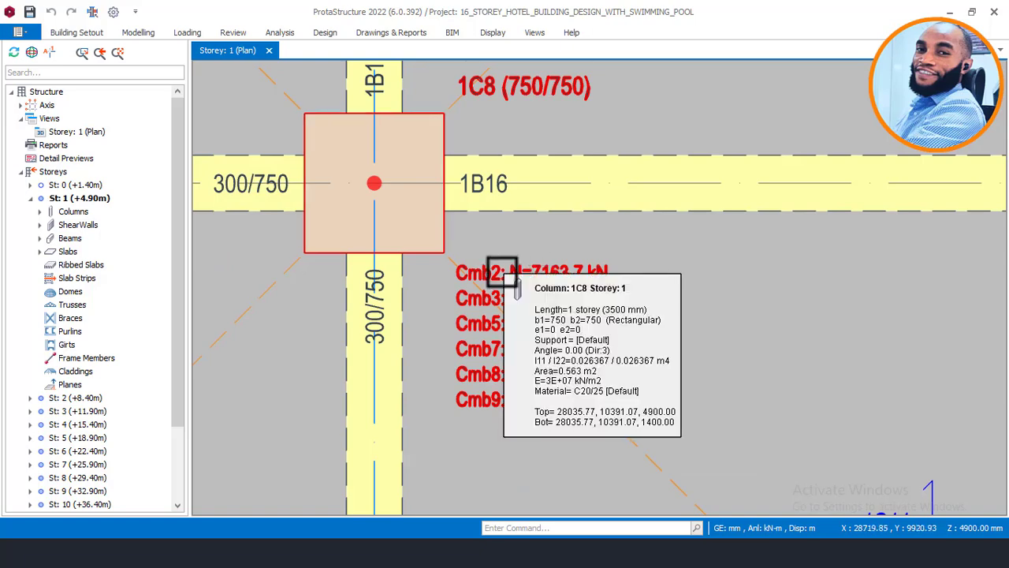
scroll(502, 276, up, 1)
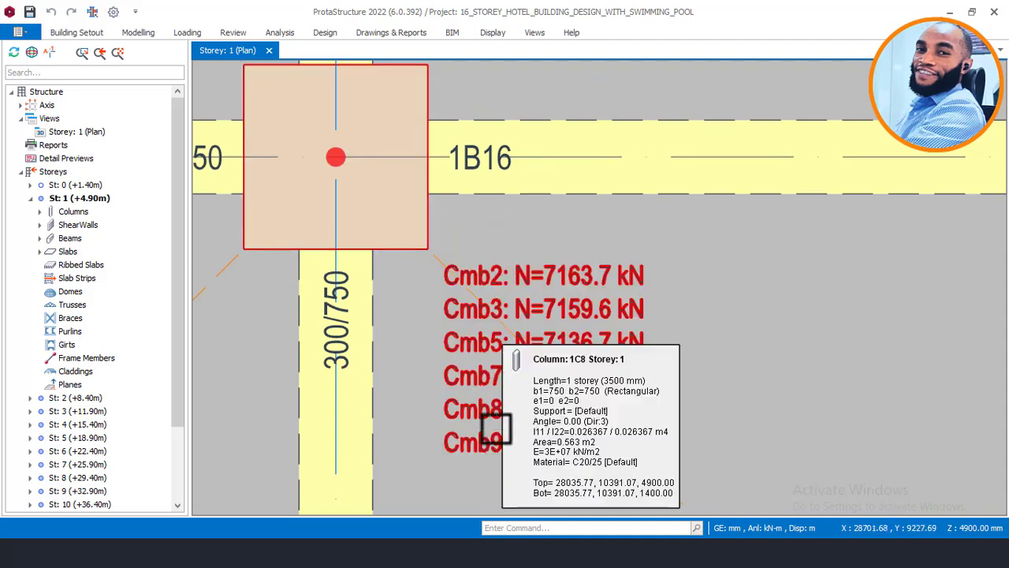
mouse_move(485, 381)
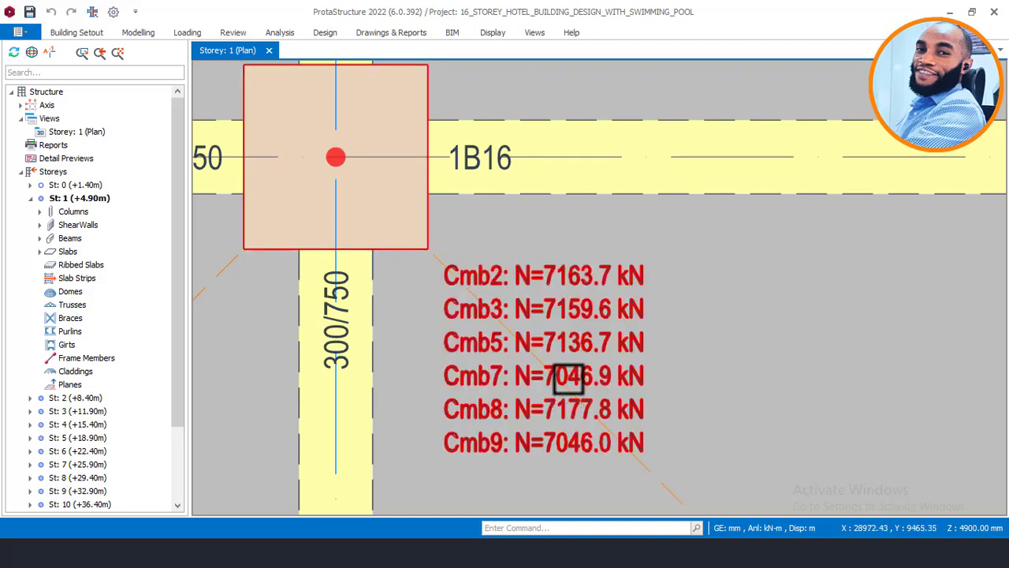
scroll(554, 349, down, 5)
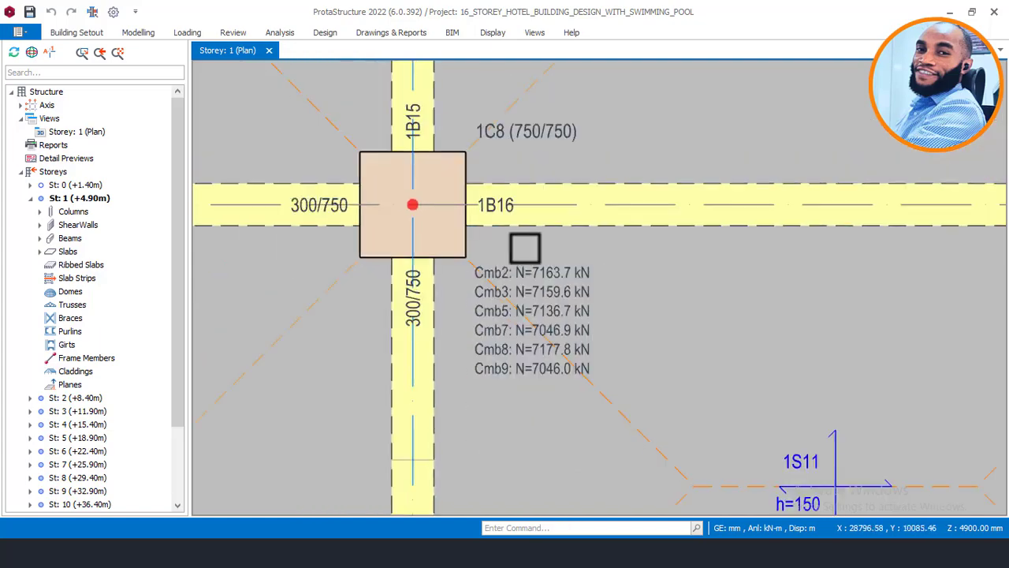
scroll(561, 257, up, 5)
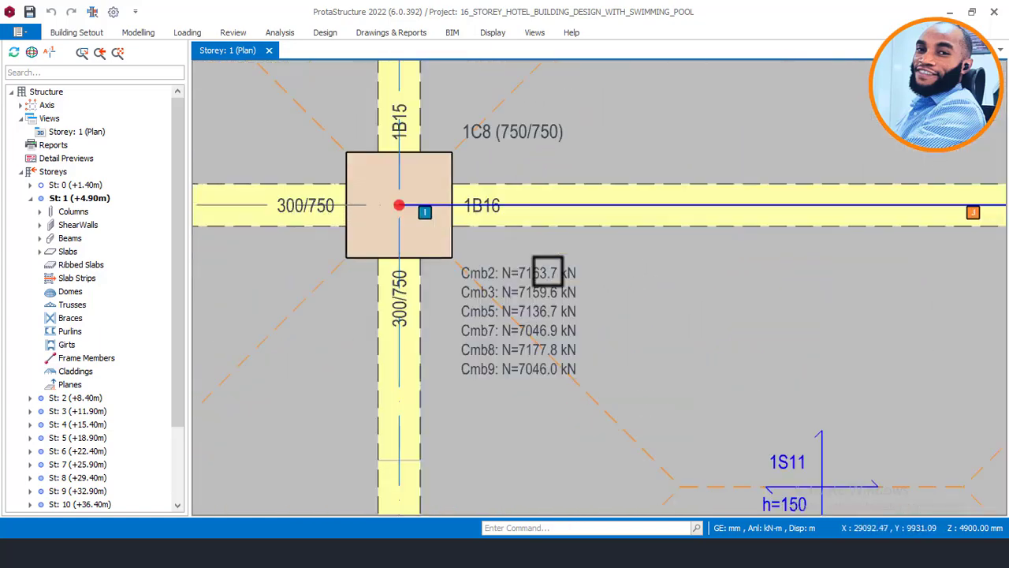
scroll(448, 292, up, 2)
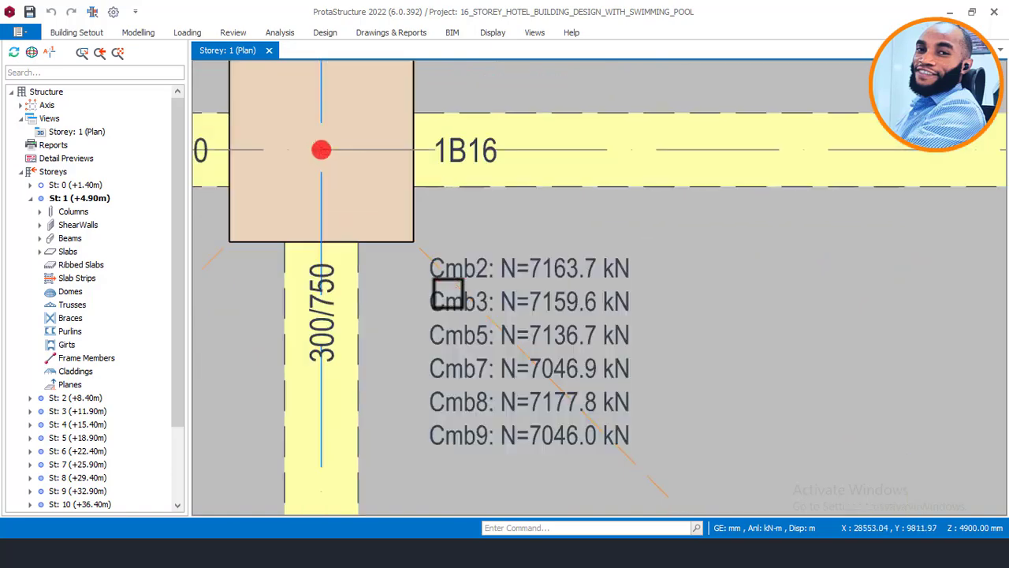
Step: Examine the axial loads at edge column 1C7 and compare them with those at interior column 1C8
scroll(410, 269, down, 3)
scroll(725, 288, down, 3)
scroll(833, 279, up, 5)
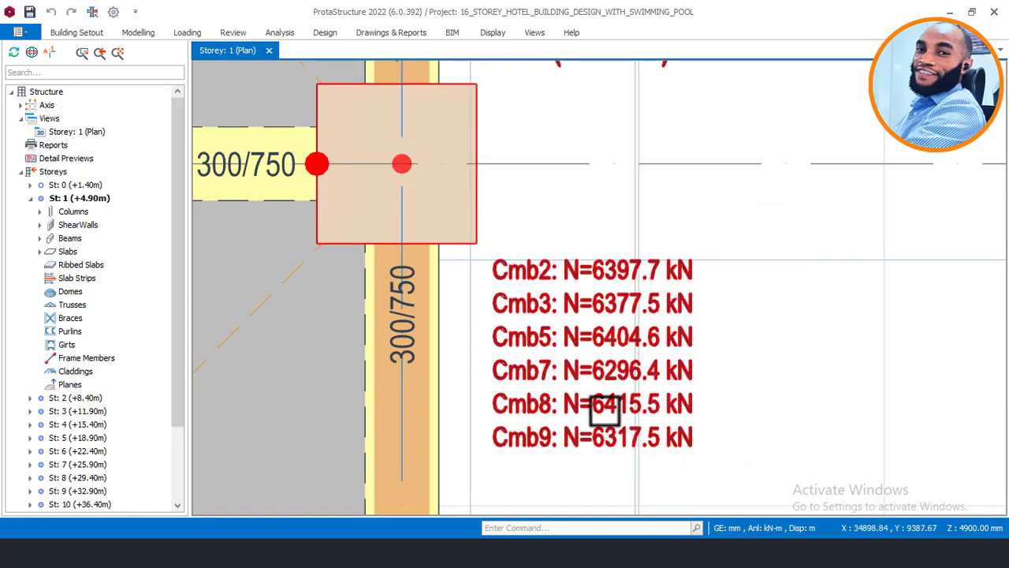
scroll(642, 394, down, 4)
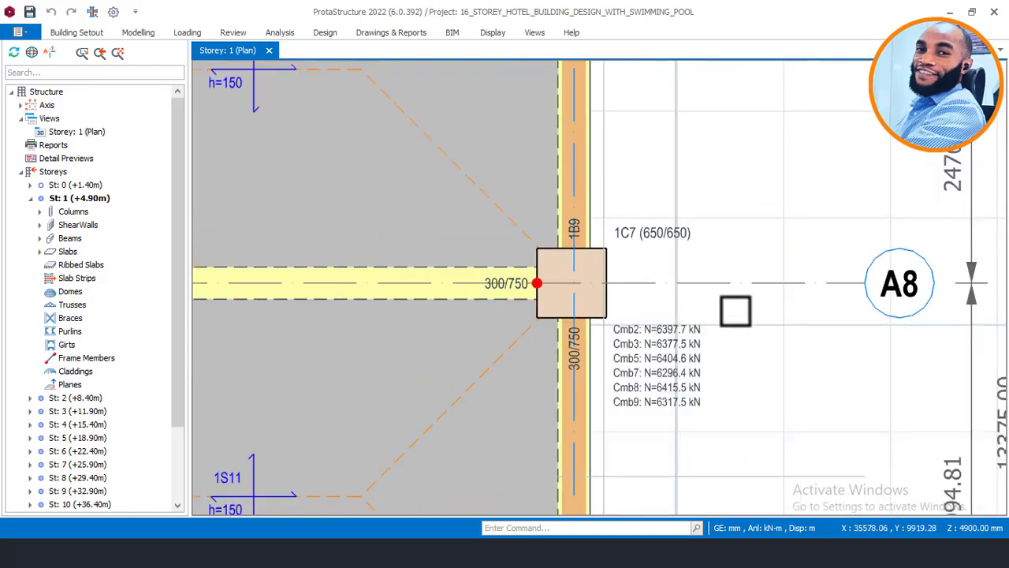
scroll(444, 308, up, 2)
scroll(444, 308, up, 3)
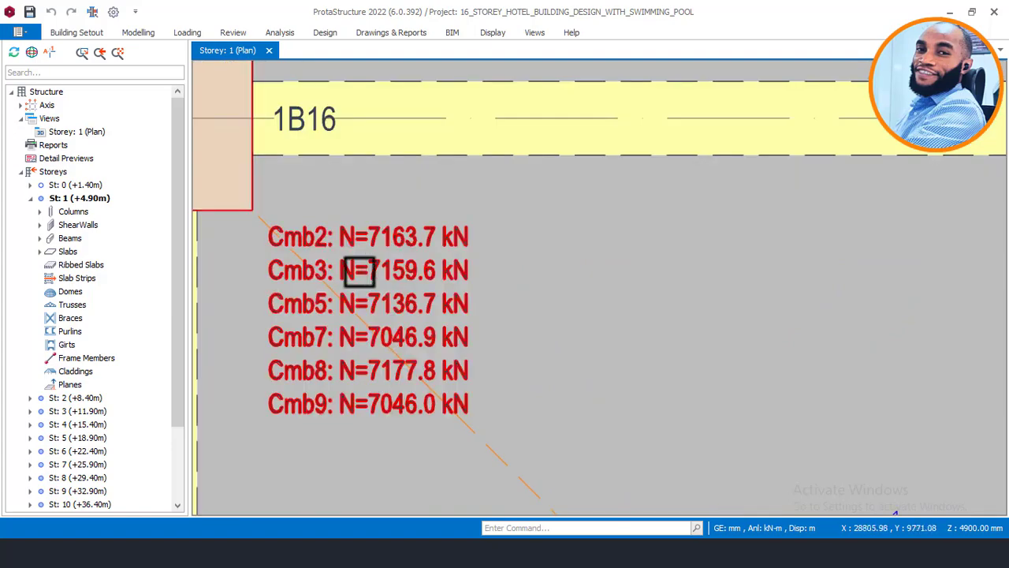
Step: Examine the axial loads and properties of edge column 1C17 and corner column 1C18 on grid A9
scroll(547, 225, down, 4)
scroll(509, 320, up, 4)
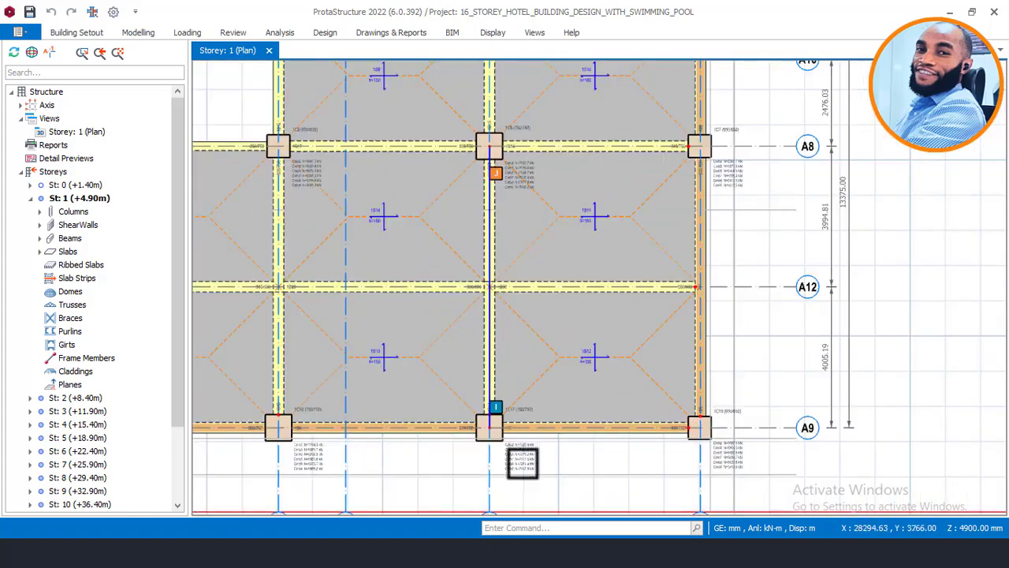
scroll(522, 475, up, 5)
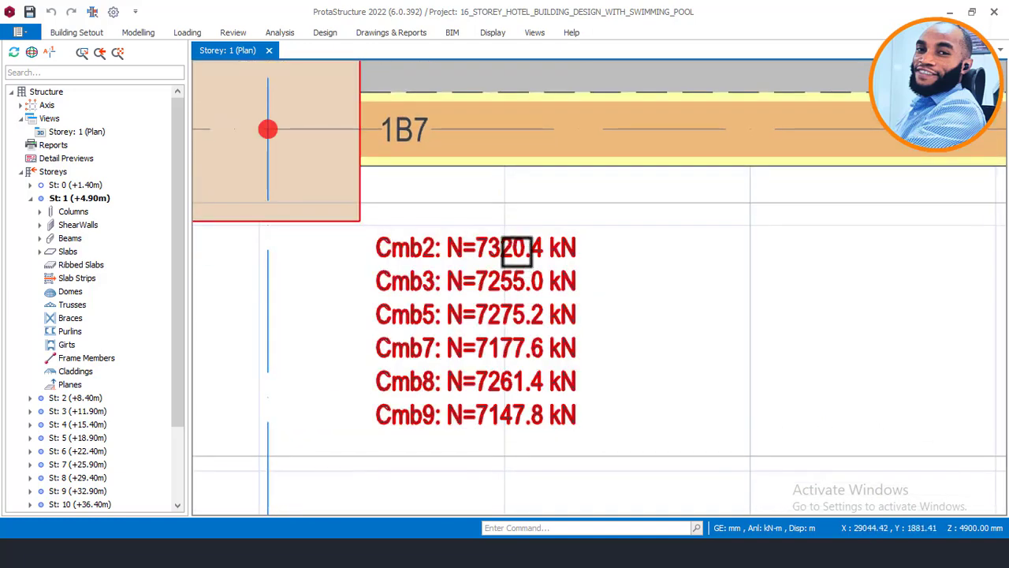
mouse_move(481, 248)
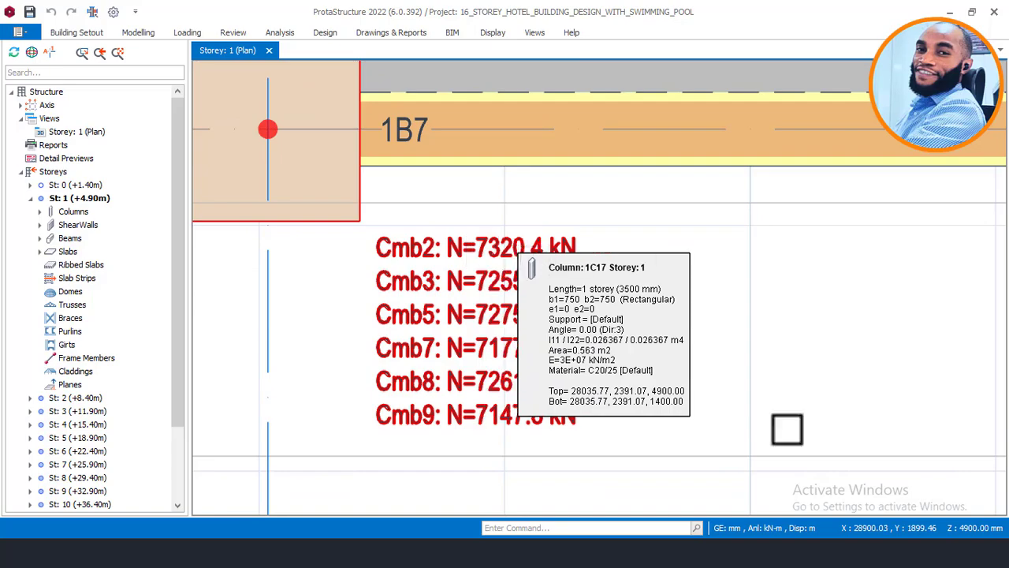
scroll(512, 260, down, 4)
scroll(837, 290, up, 5)
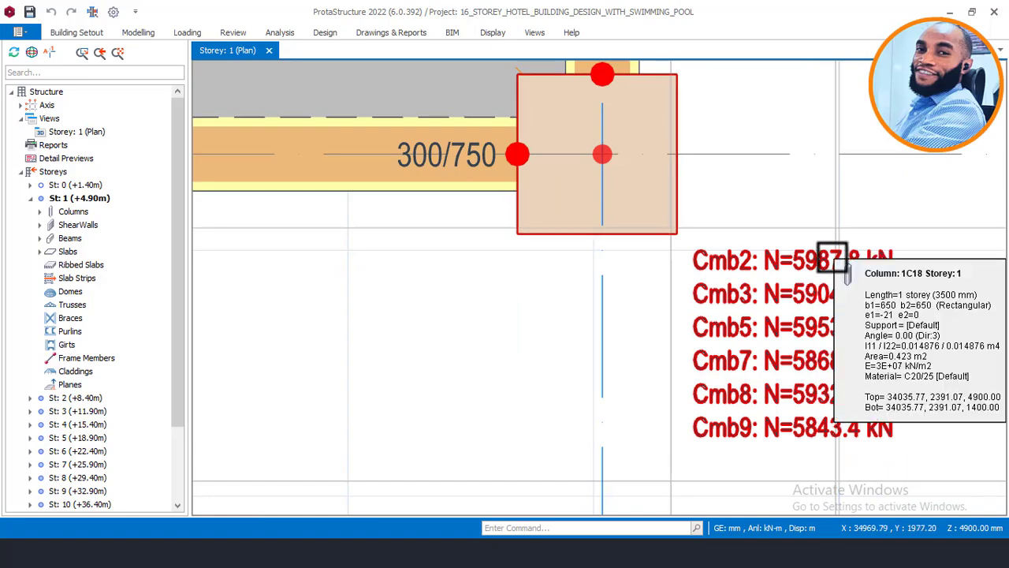
Step: Examine the axial loads labelled at edge column 1C16 on grid A4 for the selected combinations
scroll(843, 284, down, 5)
middle_drag(554, 249, 964, 316)
scroll(525, 355, up, 5)
middle_drag(501, 355, 540, 267)
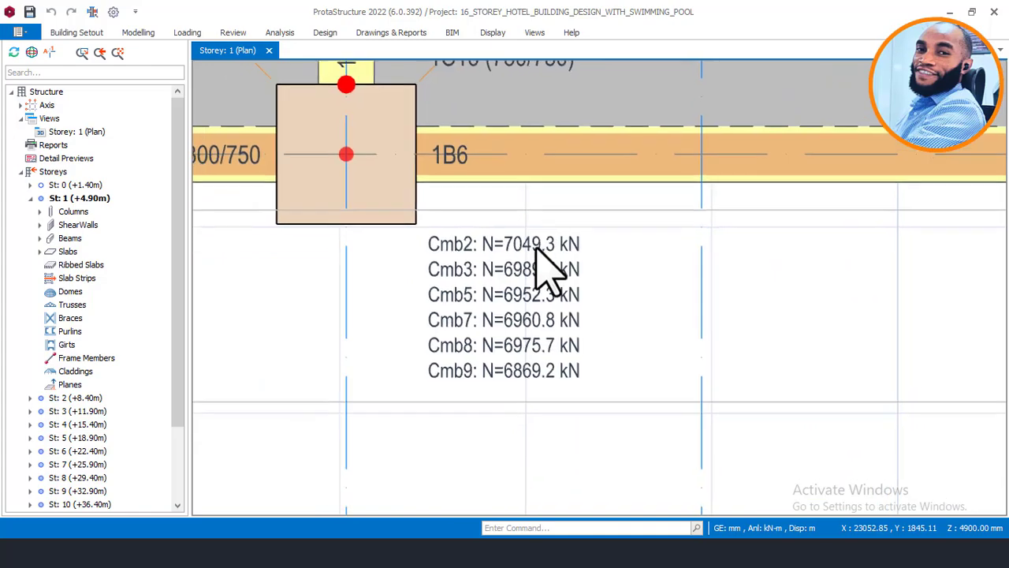
scroll(525, 259, down, 2)
scroll(522, 244, up, 2)
Step: Examine the axial loads labelled at edge column 1C15, beside beam 1B5, for the selected combinations
scroll(819, 381, down, 4)
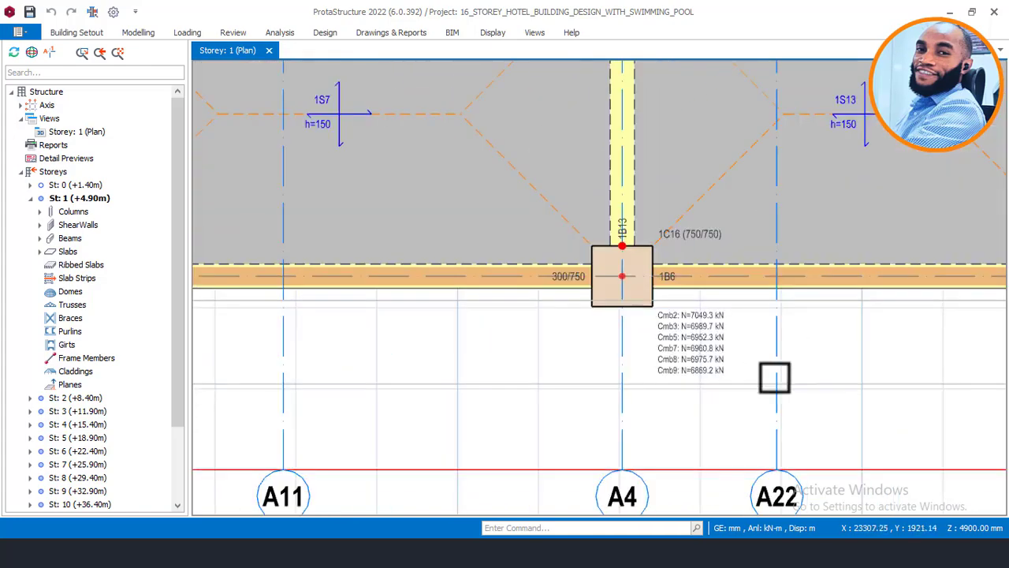
scroll(430, 304, up, 5)
scroll(592, 336, down, 2)
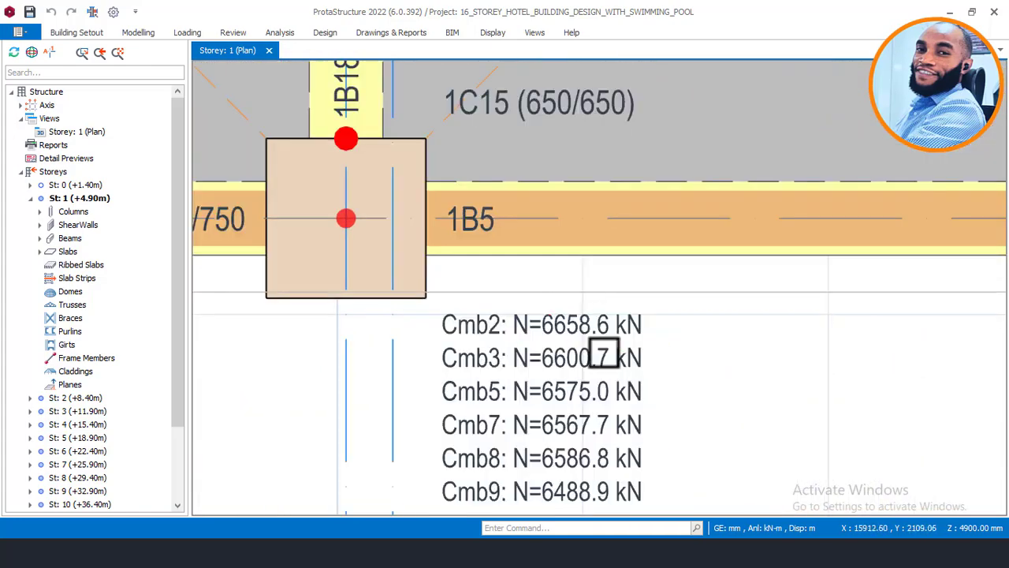
scroll(592, 336, up, 1)
middle_drag(592, 336, 592, 300)
Step: Examine the axial loads and properties of column 1C3, beside slab 1S16 above the core walls
scroll(623, 398, down, 4)
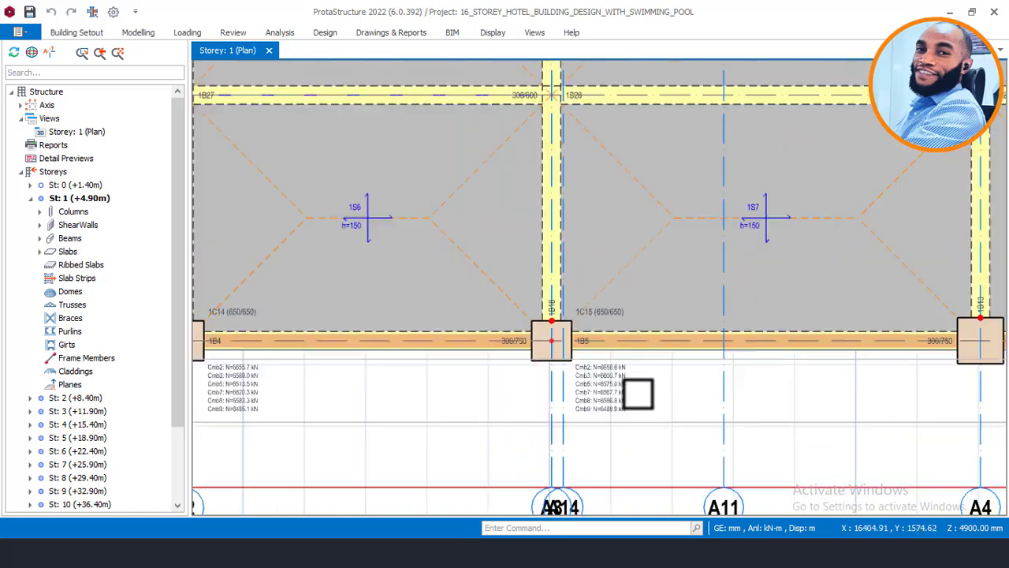
middle_drag(545, 371, 604, 484)
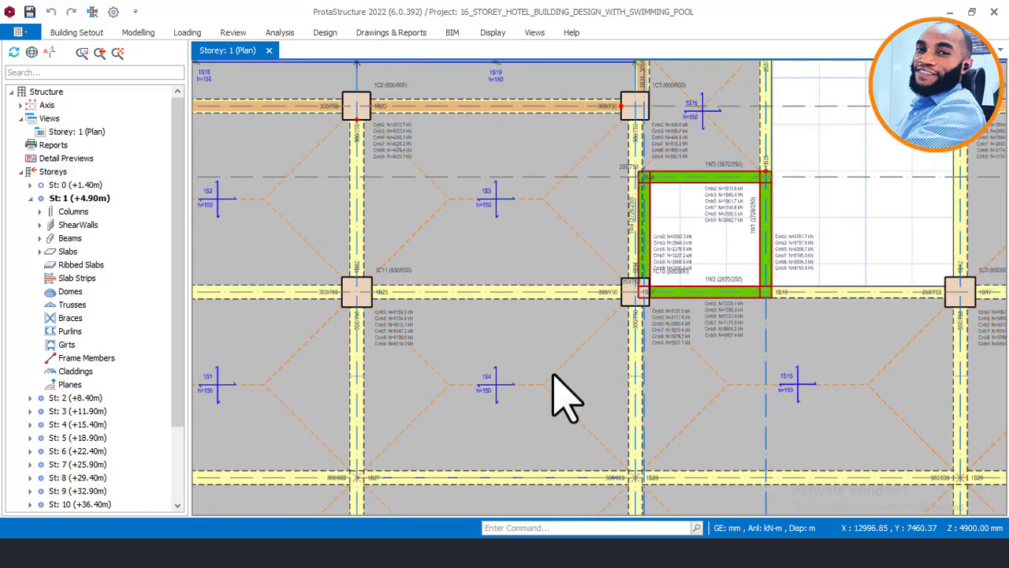
scroll(549, 300, down, 2)
scroll(642, 297, up, 4)
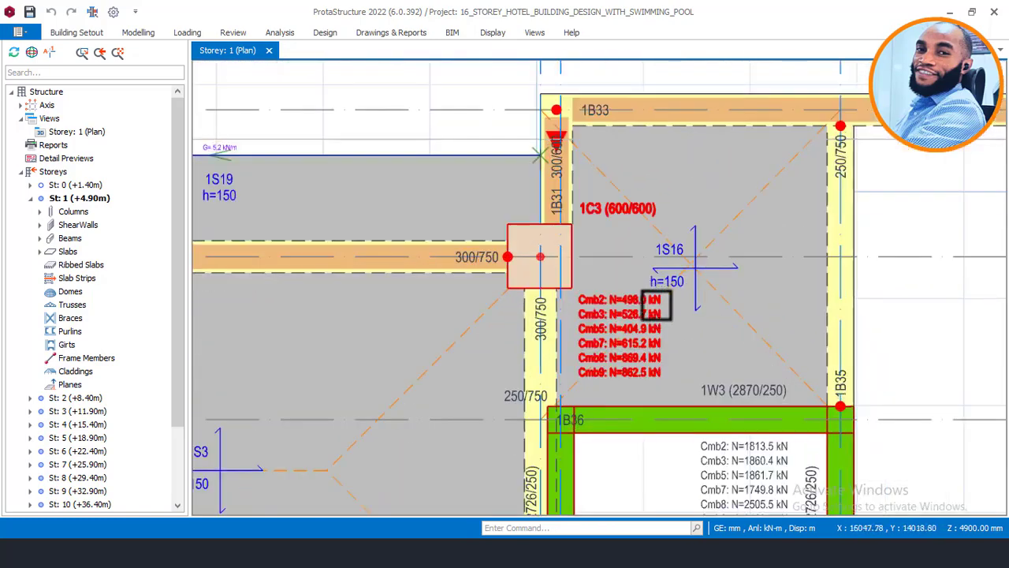
scroll(676, 367, up, 3)
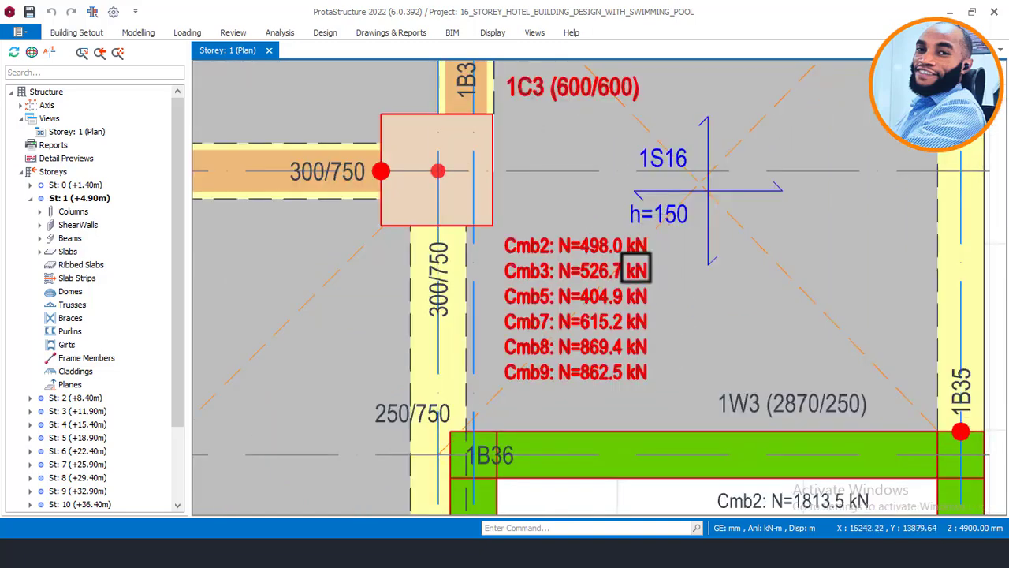
middle_drag(598, 156, 504, 140)
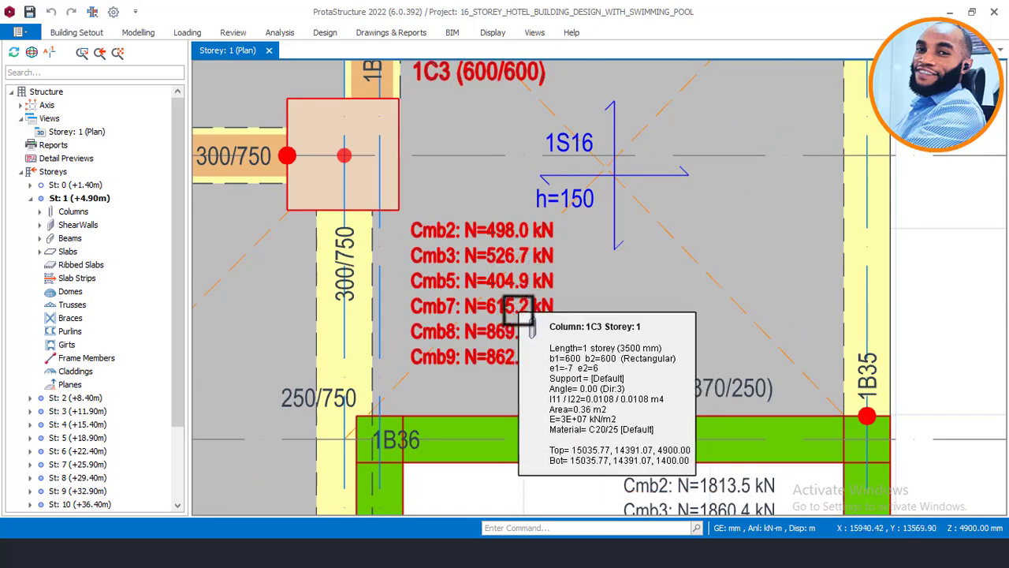
scroll(507, 354, up, 1)
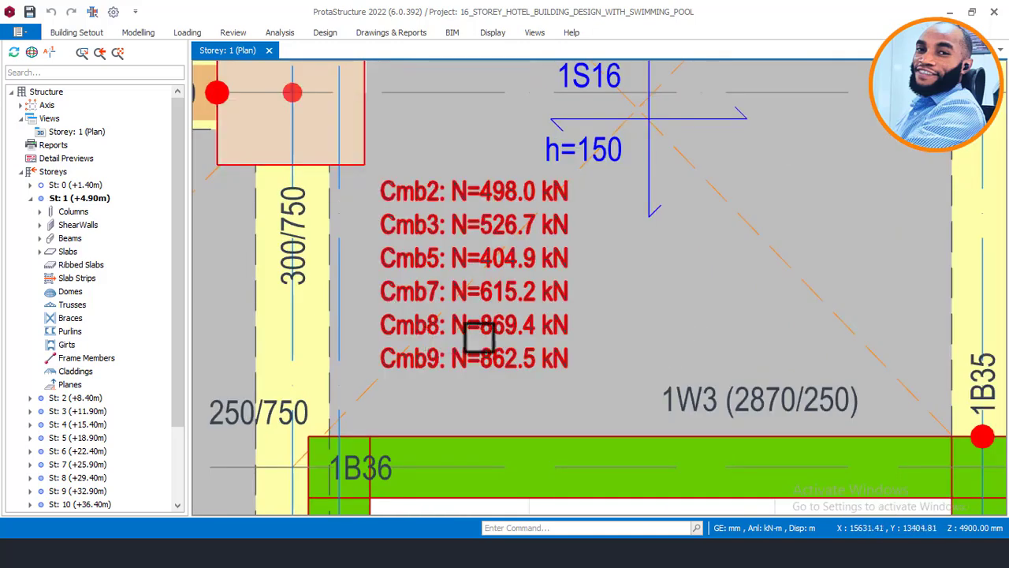
scroll(480, 302, down, 4)
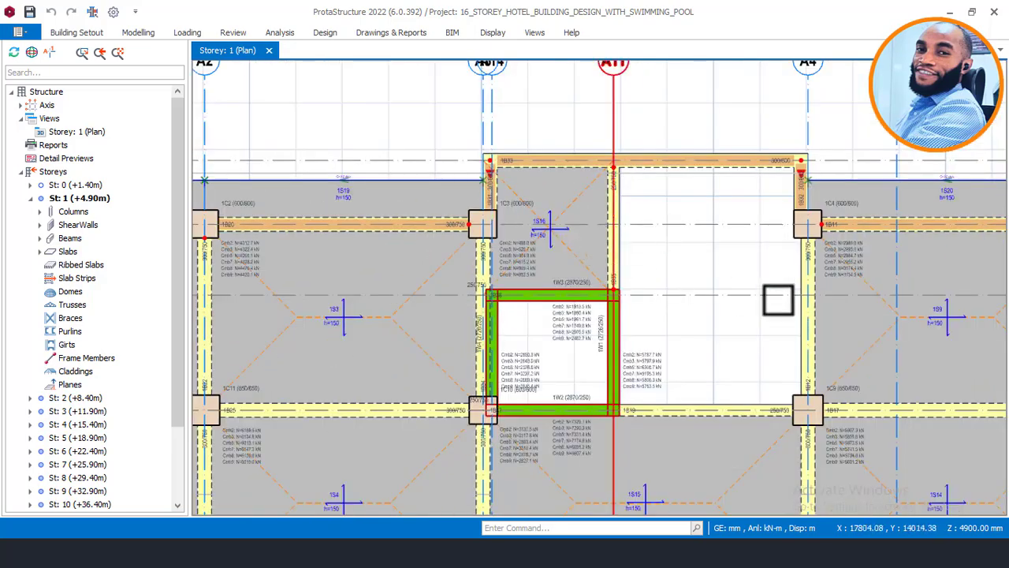
Step: Examine the axial loads labelled at column 1C9, beside beam 1B17, for the selected combinations
middle_drag(799, 286, 738, 270)
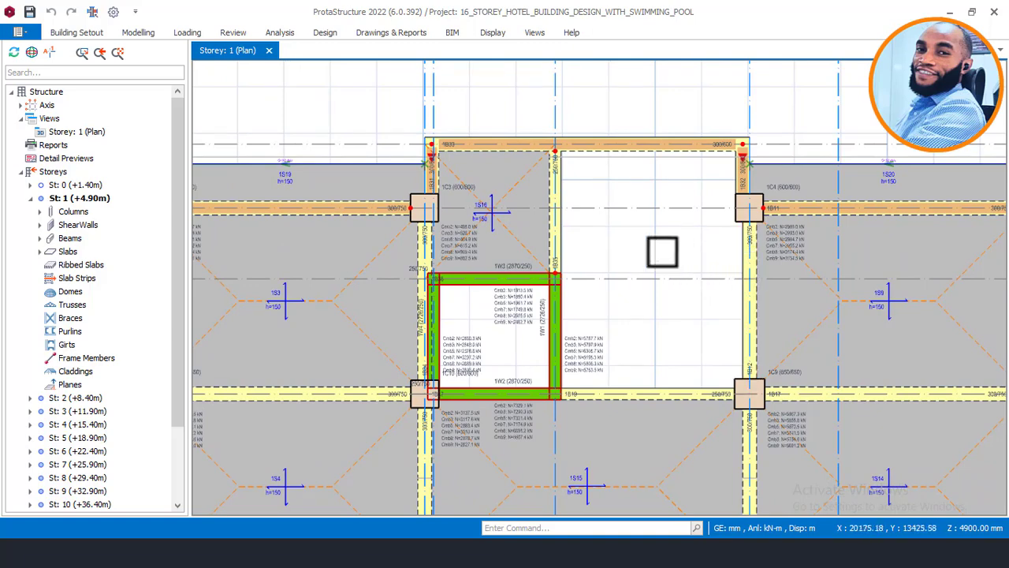
scroll(653, 246, down, 2)
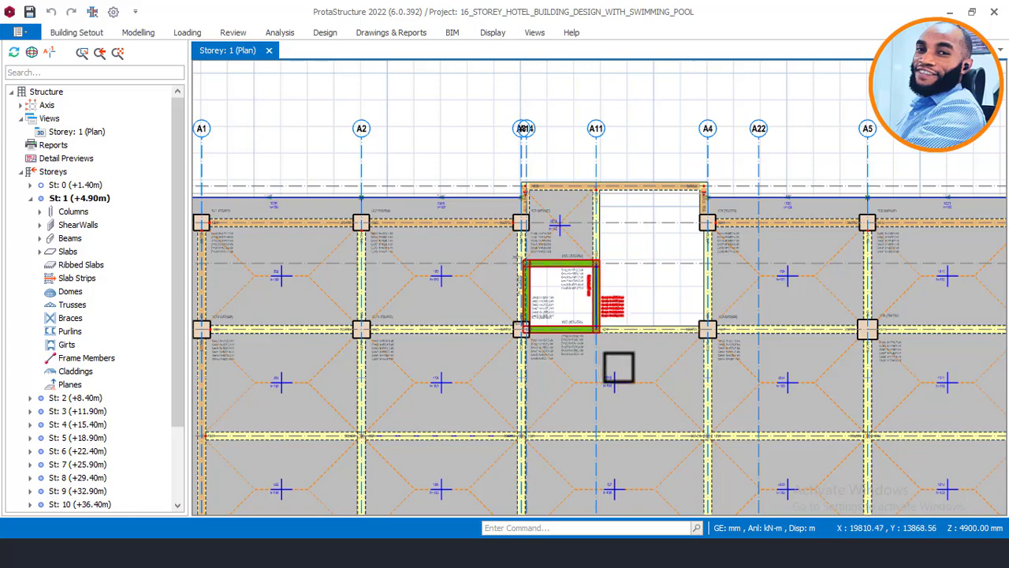
scroll(762, 334, up, 2)
scroll(727, 362, up, 4)
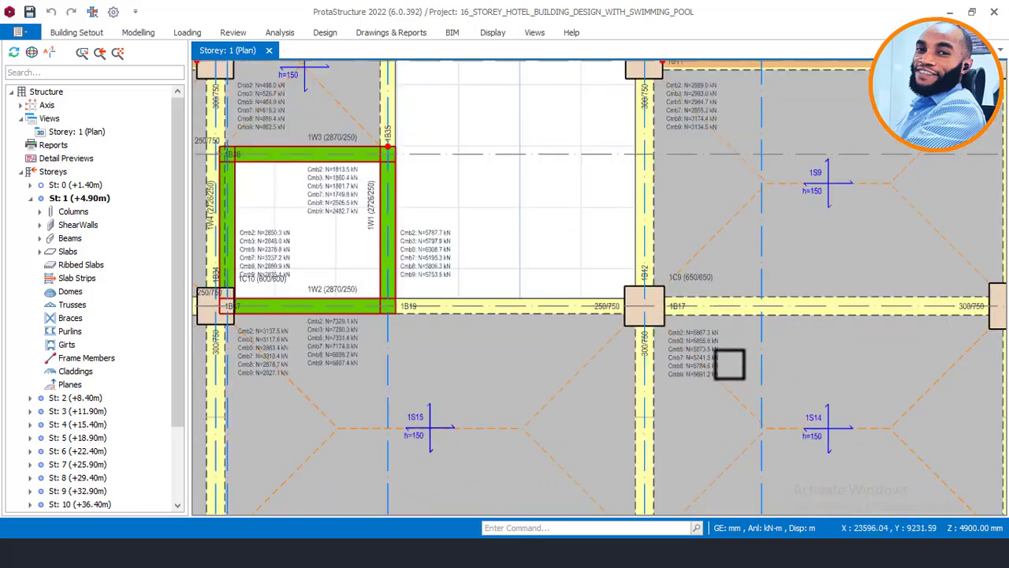
scroll(720, 343, up, 1)
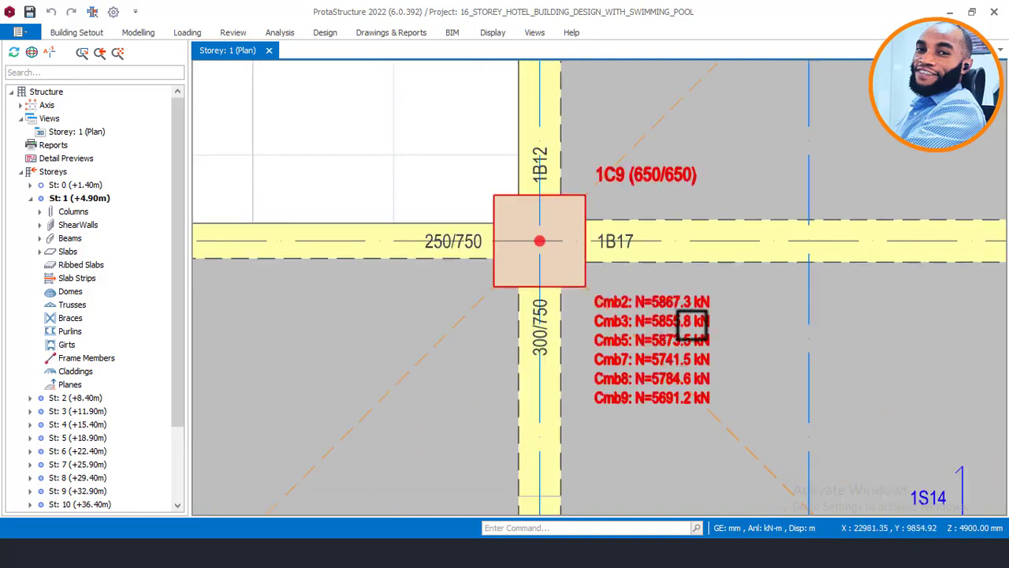
scroll(692, 321, up, 1)
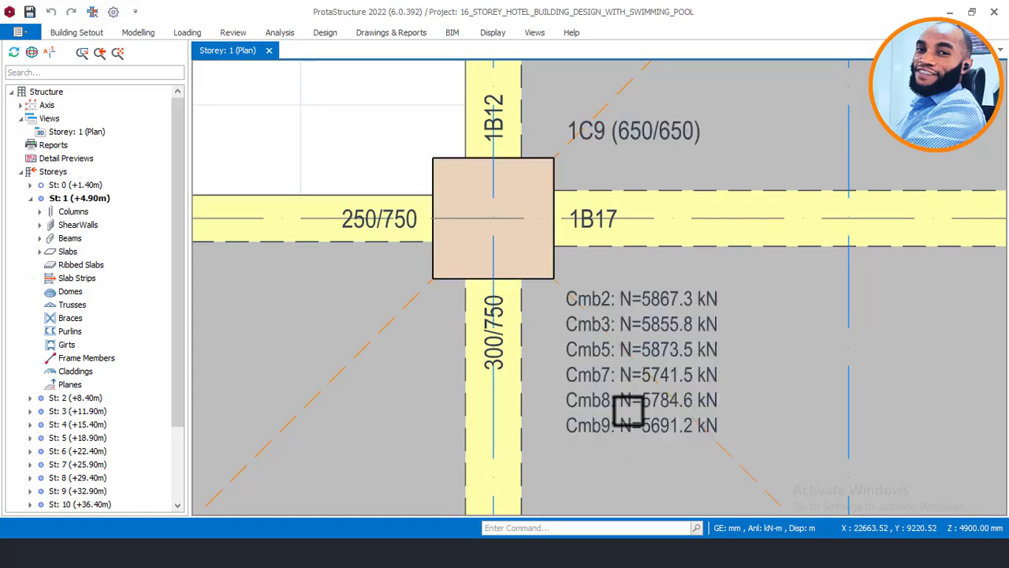
Step: Examine the axial loads and properties of edge column 1C2 at the crossing of grids A2 and A7
scroll(702, 362, down, 3)
middle_drag(655, 287, 819, 312)
scroll(725, 265, down, 1)
middle_drag(725, 265, 833, 273)
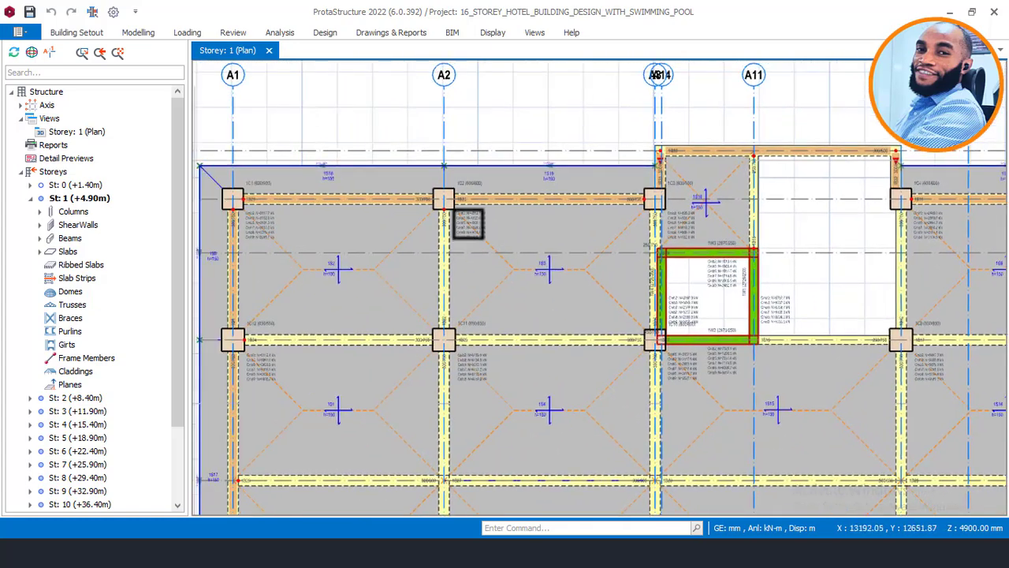
scroll(438, 206, up, 1)
scroll(438, 206, up, 1)
scroll(541, 252, up, 1)
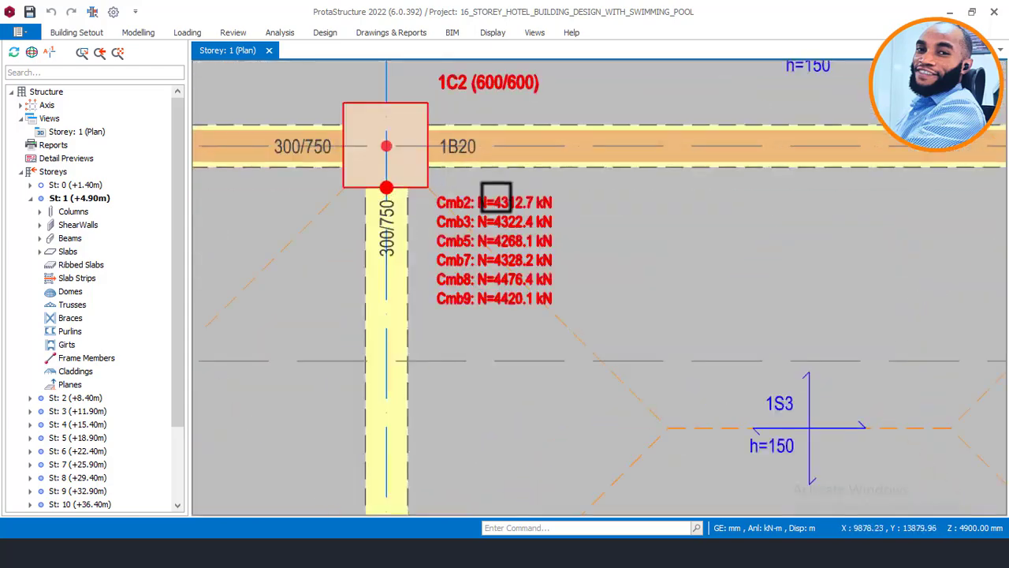
mouse_move(505, 199)
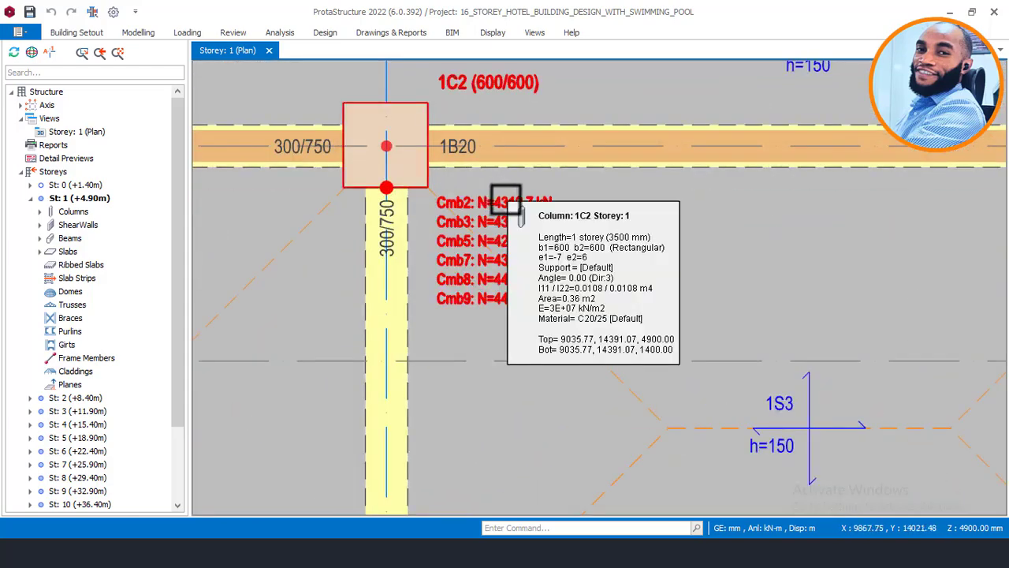
scroll(509, 205, up, 2)
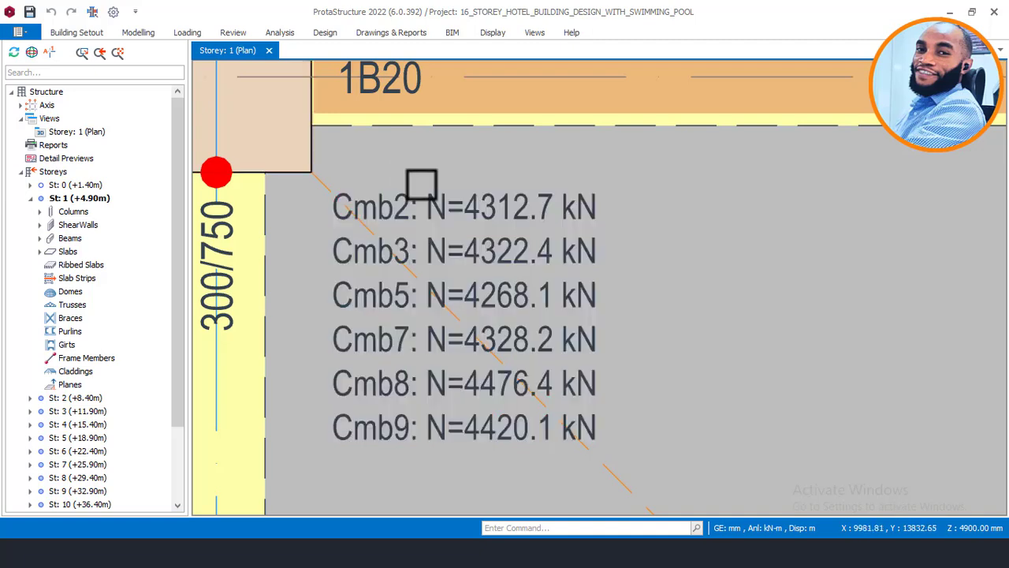
mouse_move(496, 257)
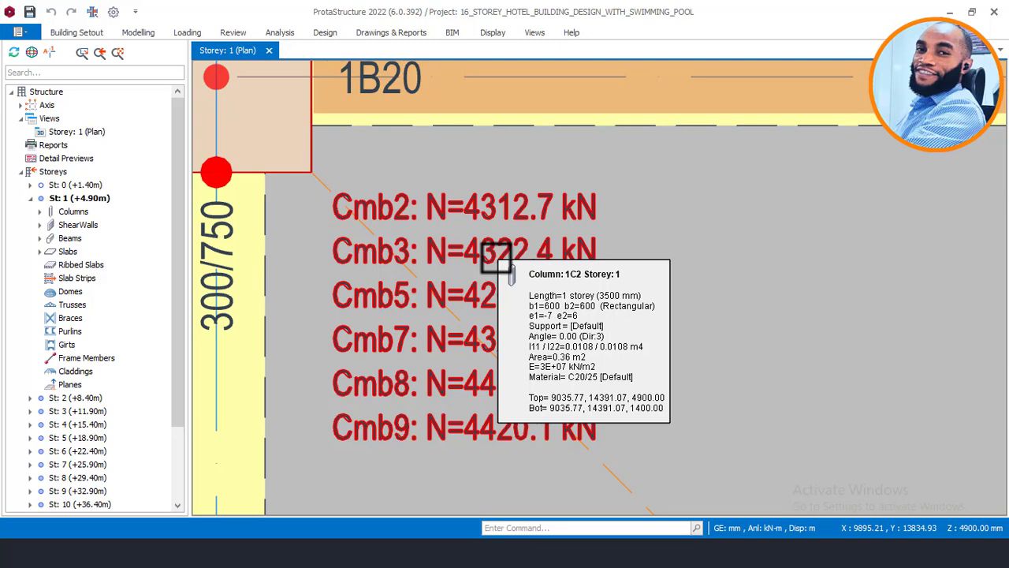
scroll(495, 257, down, 6)
scroll(518, 238, down, 1)
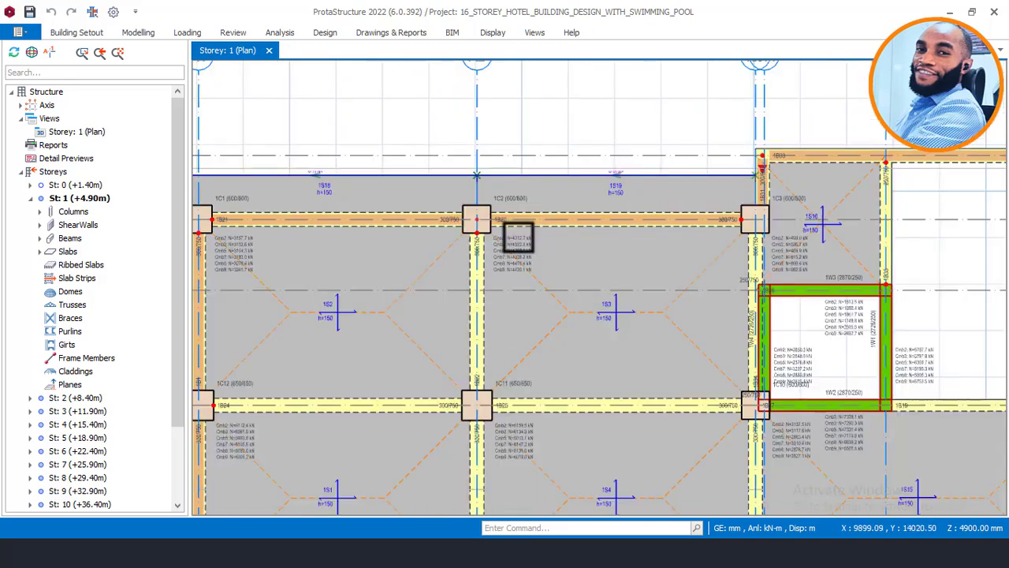
scroll(518, 237, down, 1)
mouse_move(528, 244)
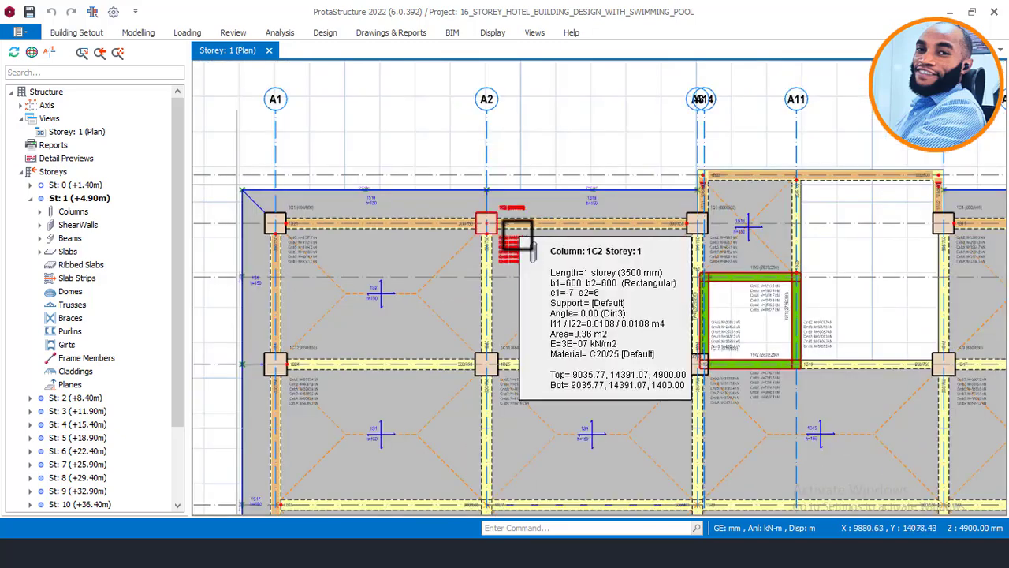
Step: Examine the framing and load labels around interior column 1C11, where grids A2 and A8 cross
scroll(451, 226, down, 2)
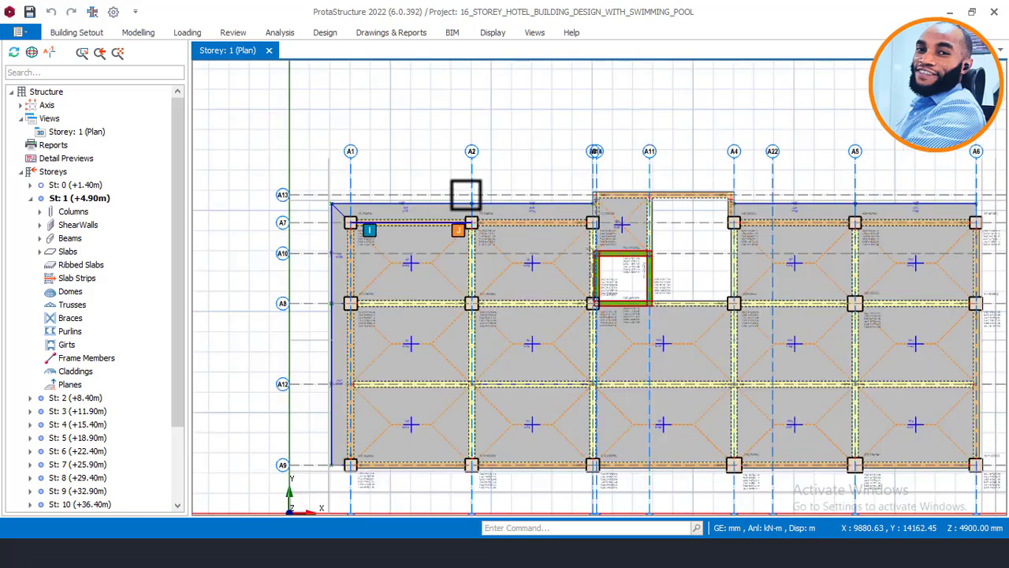
mouse_move(513, 300)
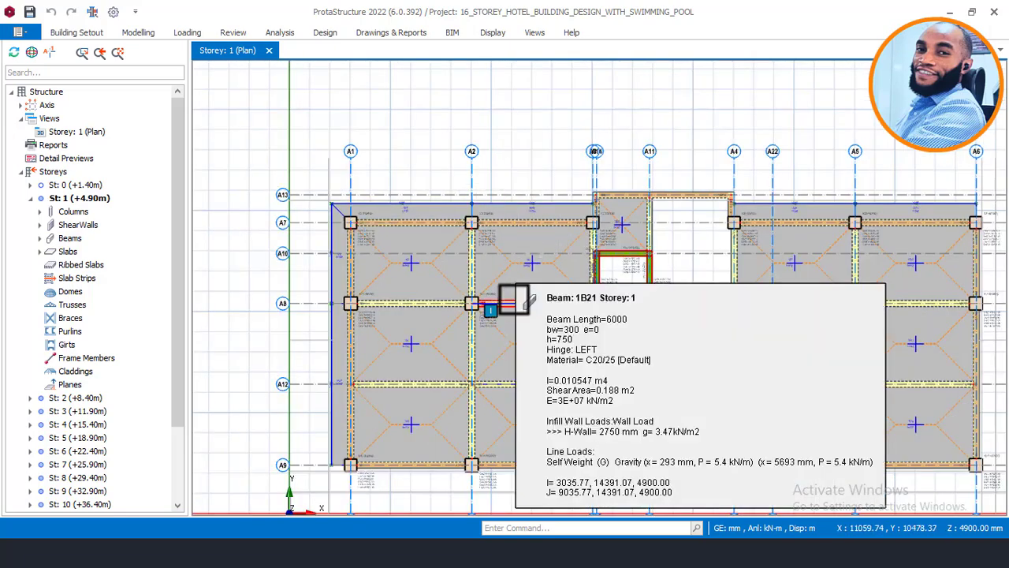
scroll(515, 266, up, 2)
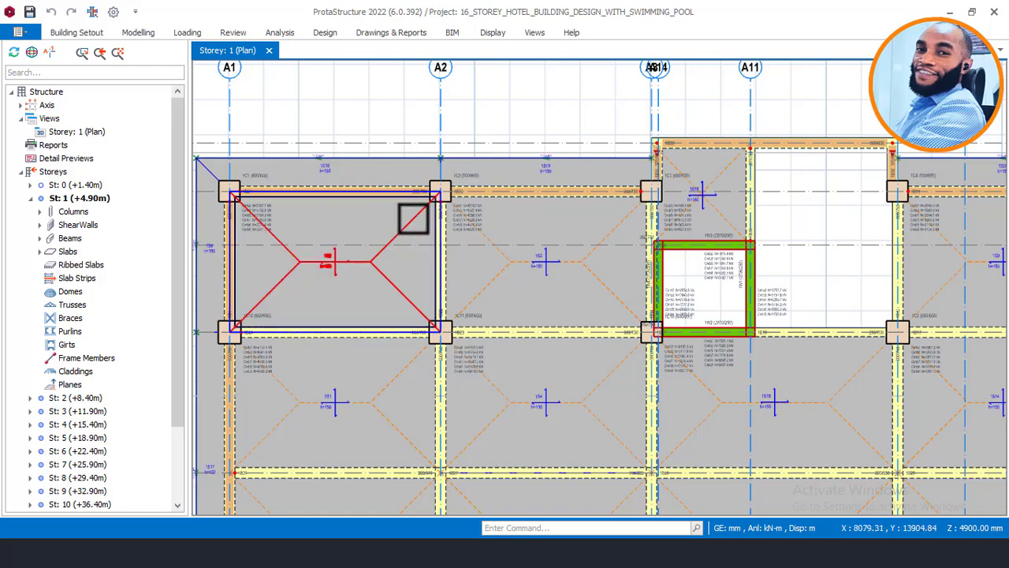
scroll(413, 218, down, 3)
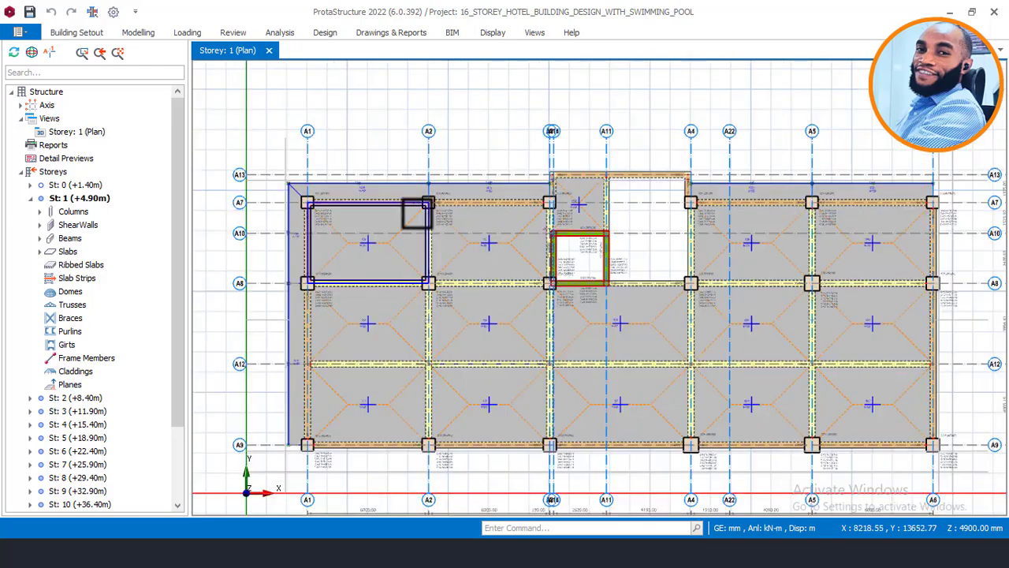
scroll(468, 297, up, 6)
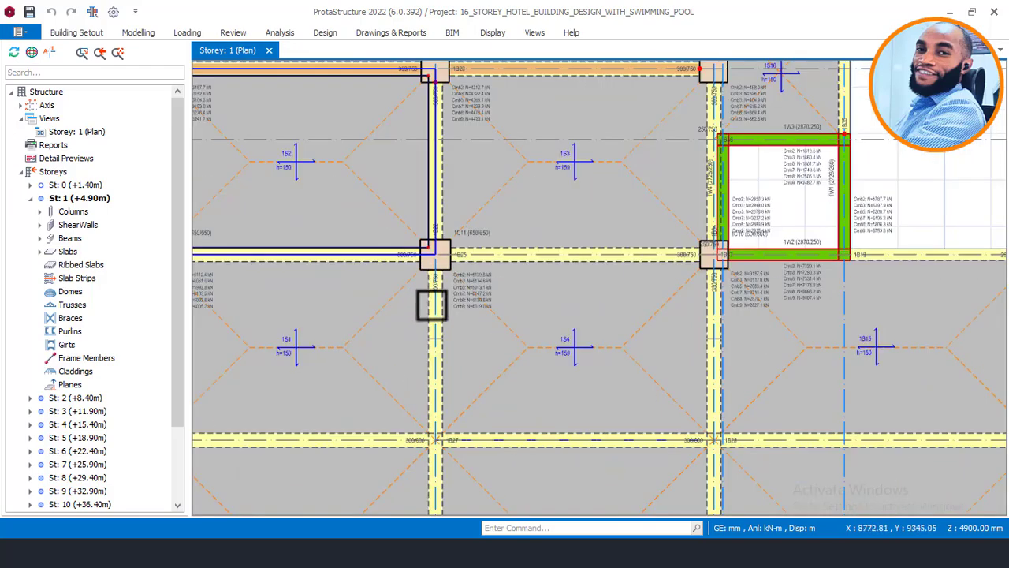
scroll(496, 236, up, 3)
scroll(433, 207, down, 4)
scroll(571, 258, down, 2)
scroll(524, 235, down, 2)
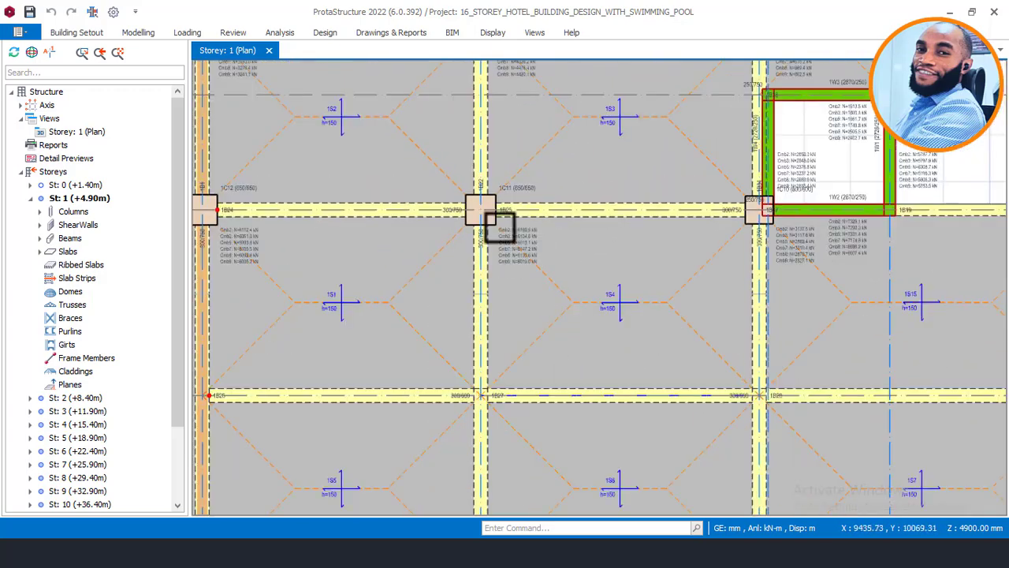
scroll(488, 229, down, 1)
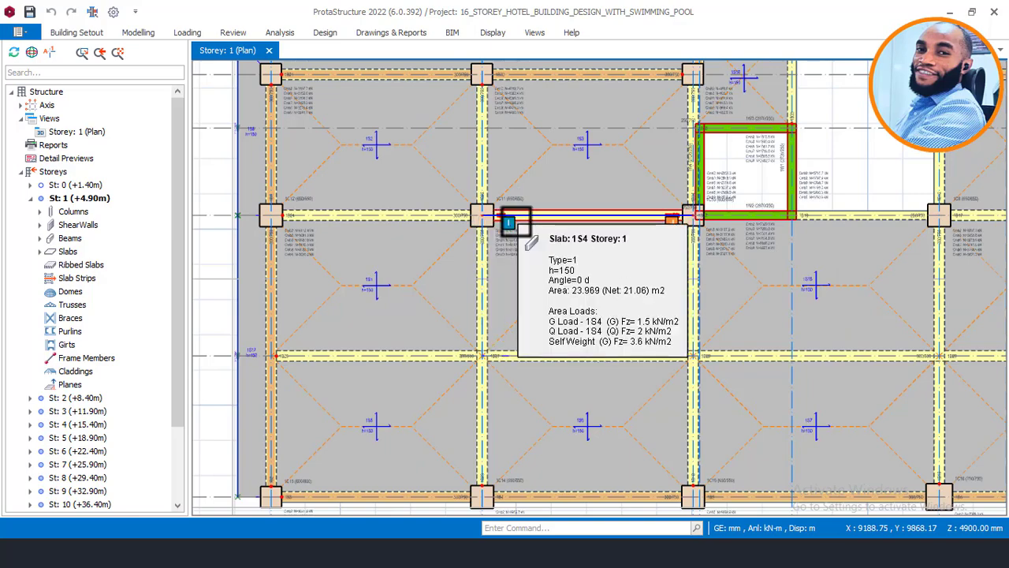
Step: Compare the axial loads and properties of edge column 1C12 with those of interior column 1C11 on grid A8
scroll(299, 234, up, 2)
scroll(292, 235, up, 2)
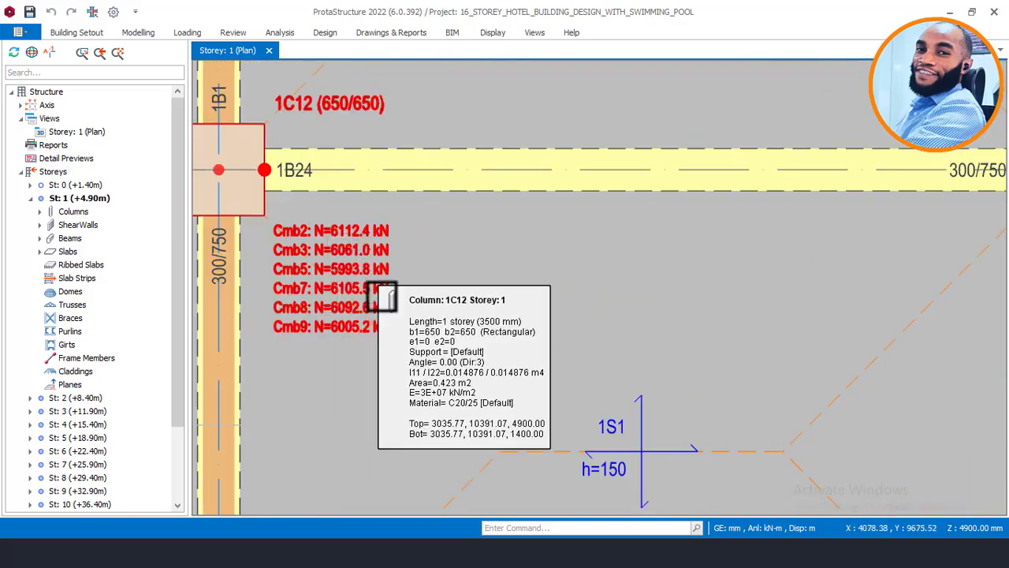
scroll(344, 234, up, 2)
scroll(343, 234, down, 2)
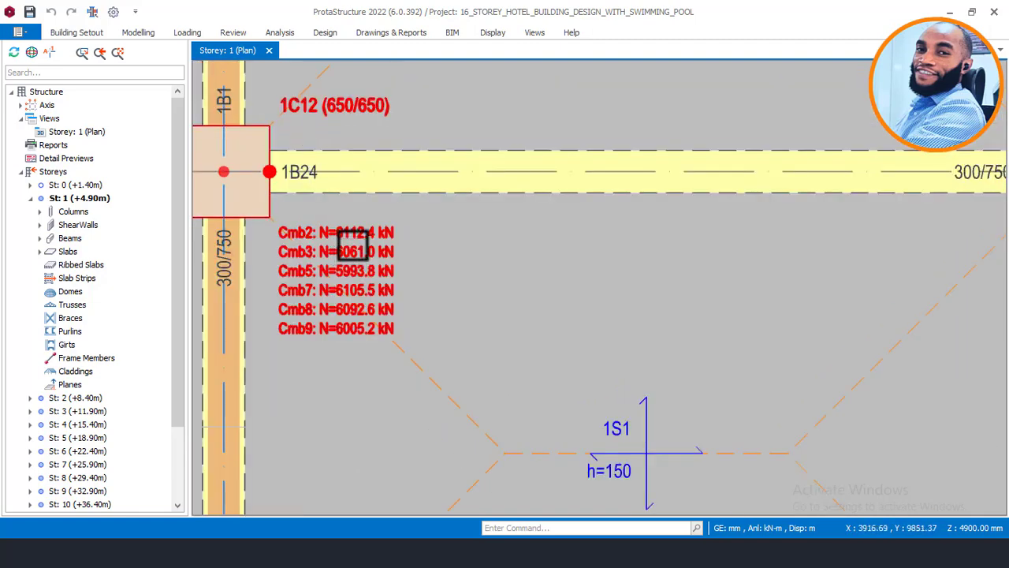
scroll(347, 237, down, 2)
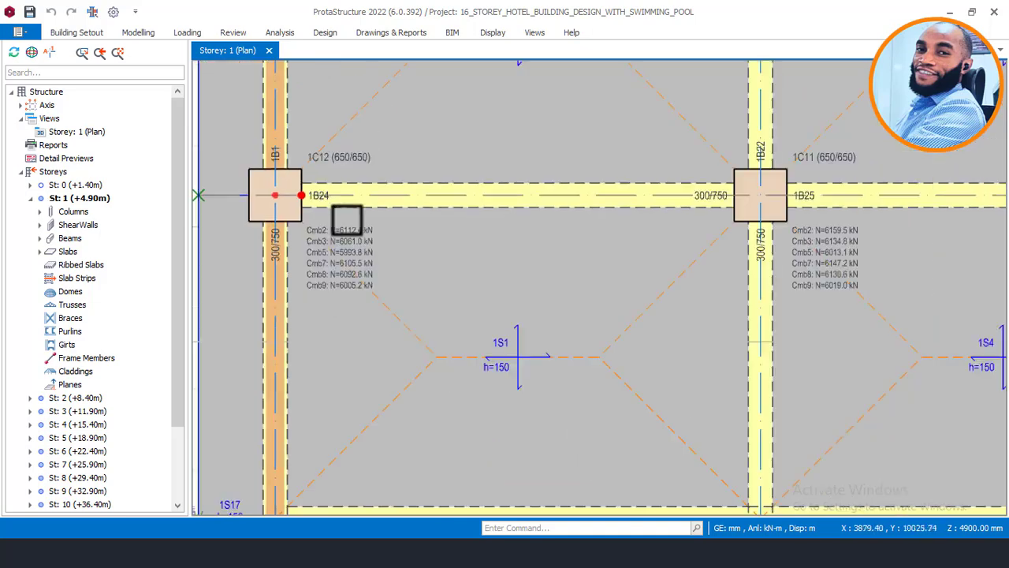
mouse_move(794, 275)
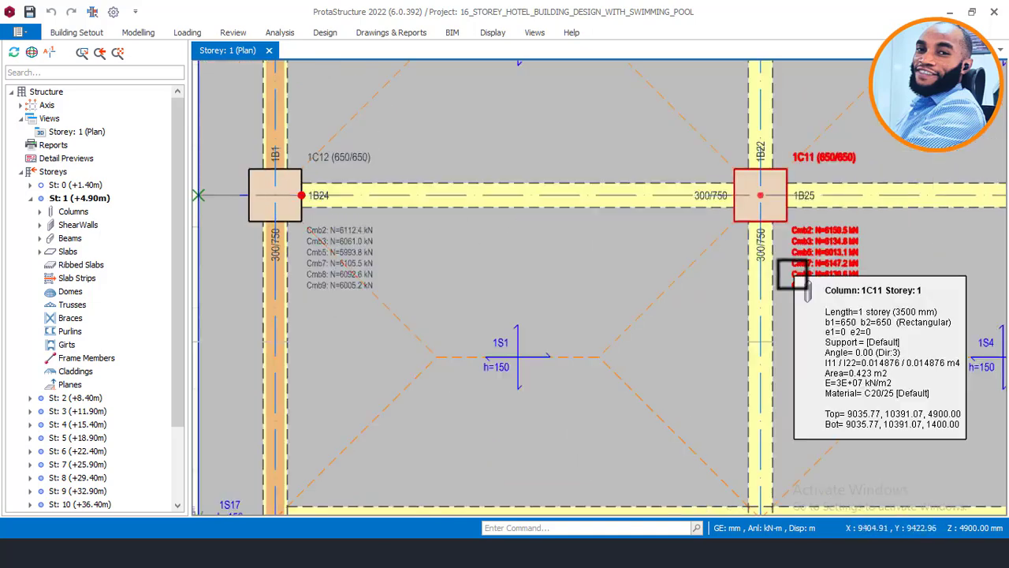
scroll(323, 153, up, 2)
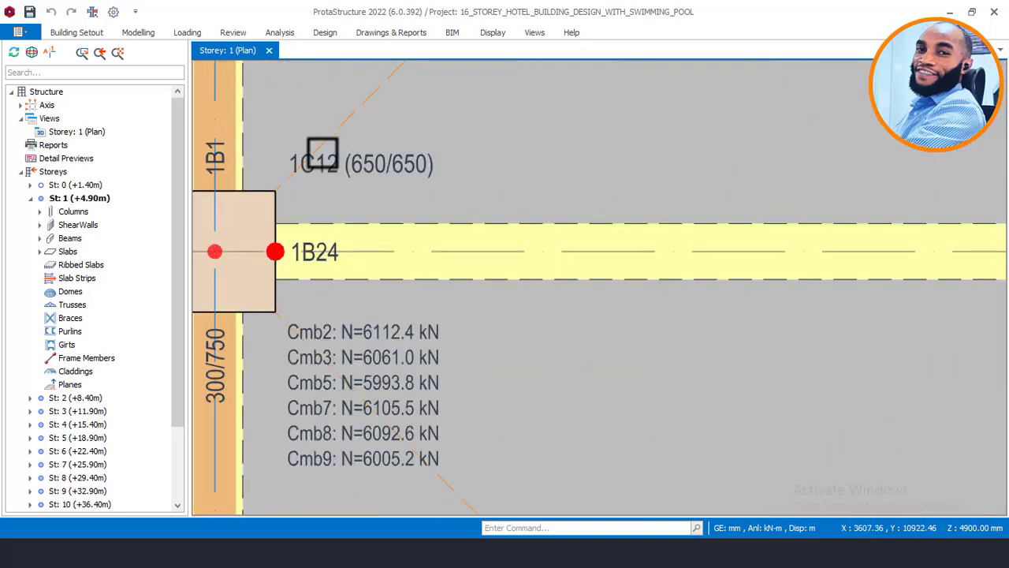
scroll(340, 315, down, 2)
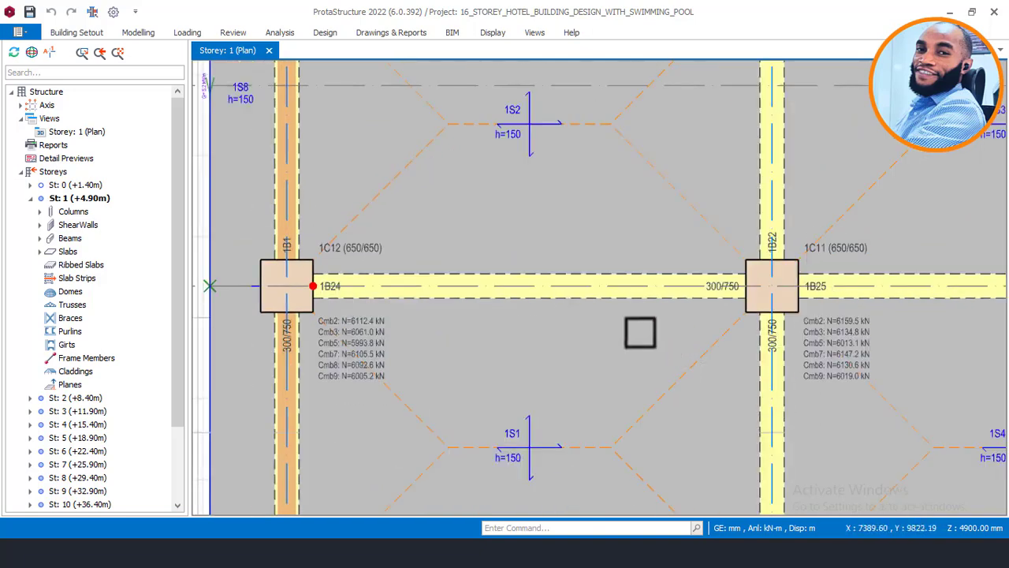
Step: Examine the column arrangement on the Storey 1 plan, from the columns on grid A1 across to the core walls and the adjoining floor opening
scroll(544, 343, down, 2)
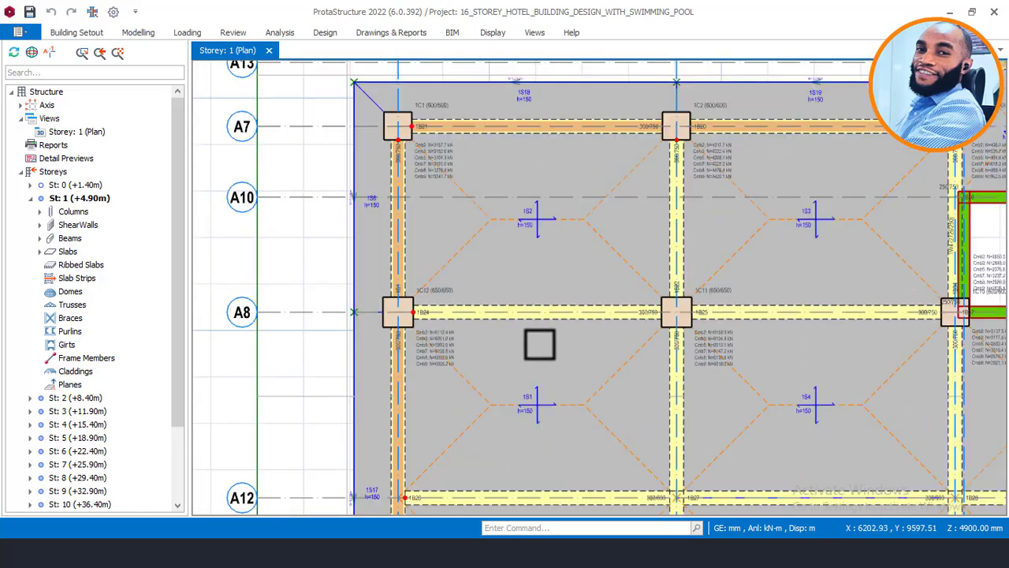
middle_drag(536, 266, 429, 307)
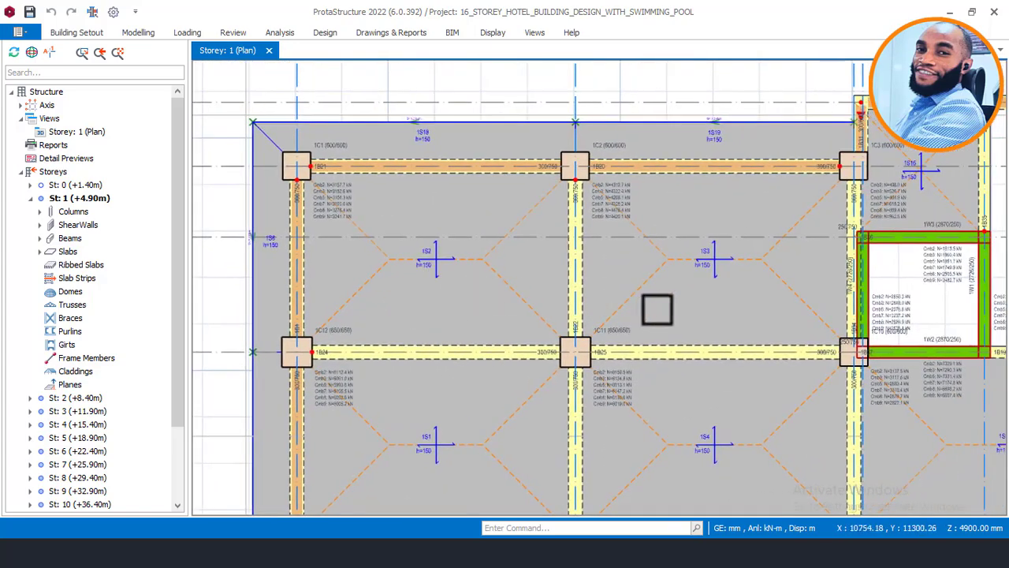
middle_drag(602, 304, 532, 268)
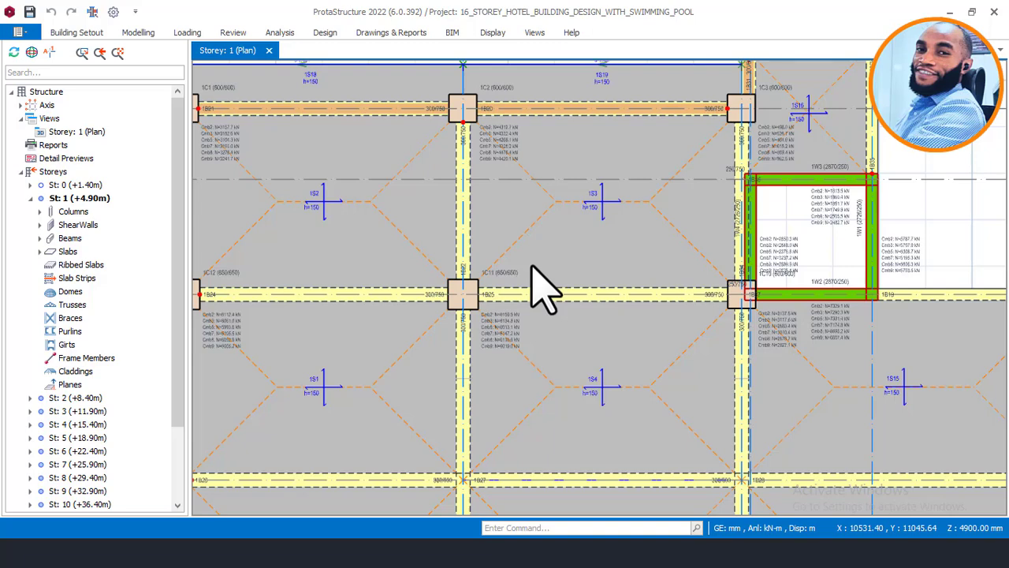
scroll(539, 263, down, 1)
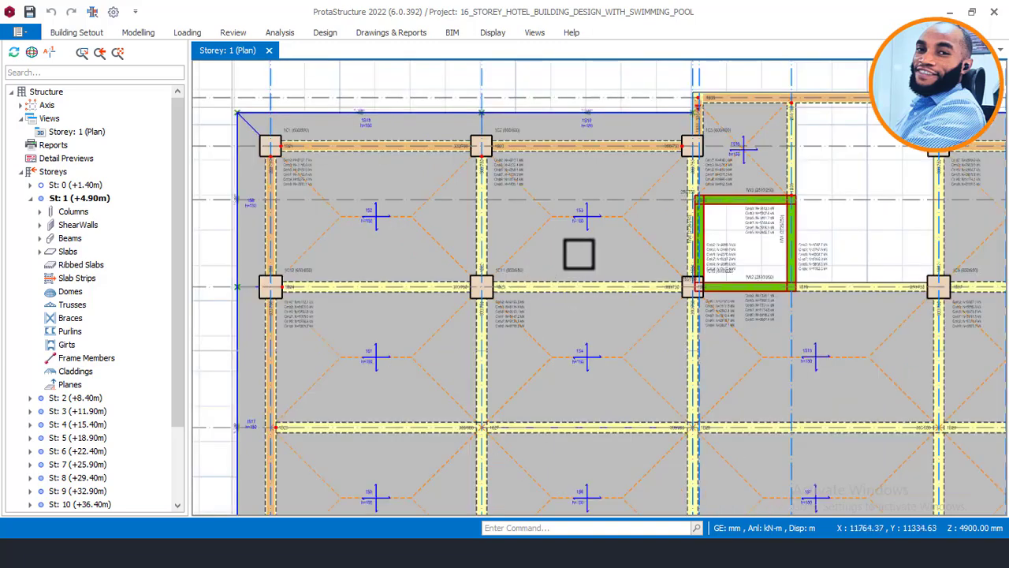
scroll(580, 254, down, 2)
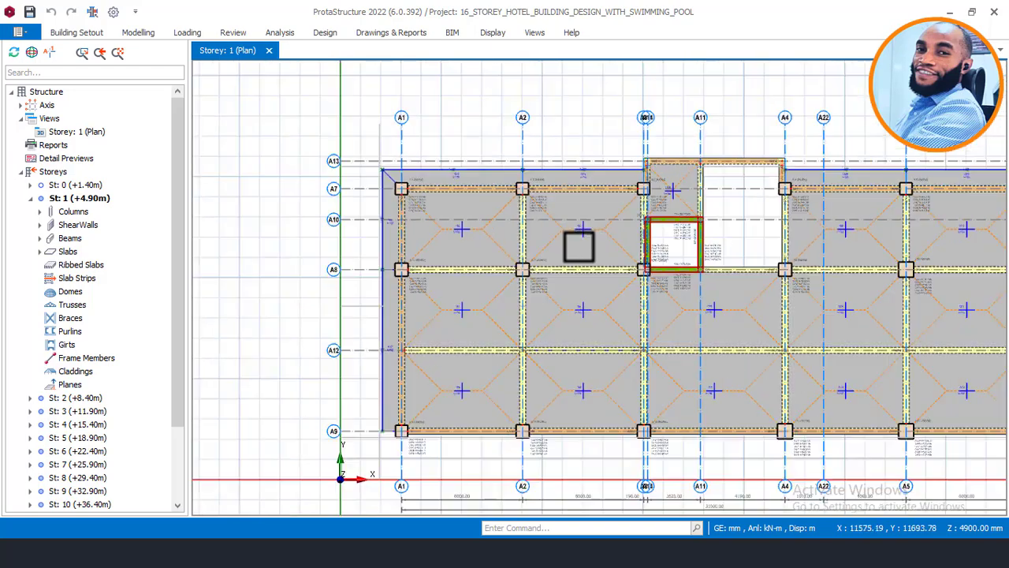
scroll(746, 251, up, 3)
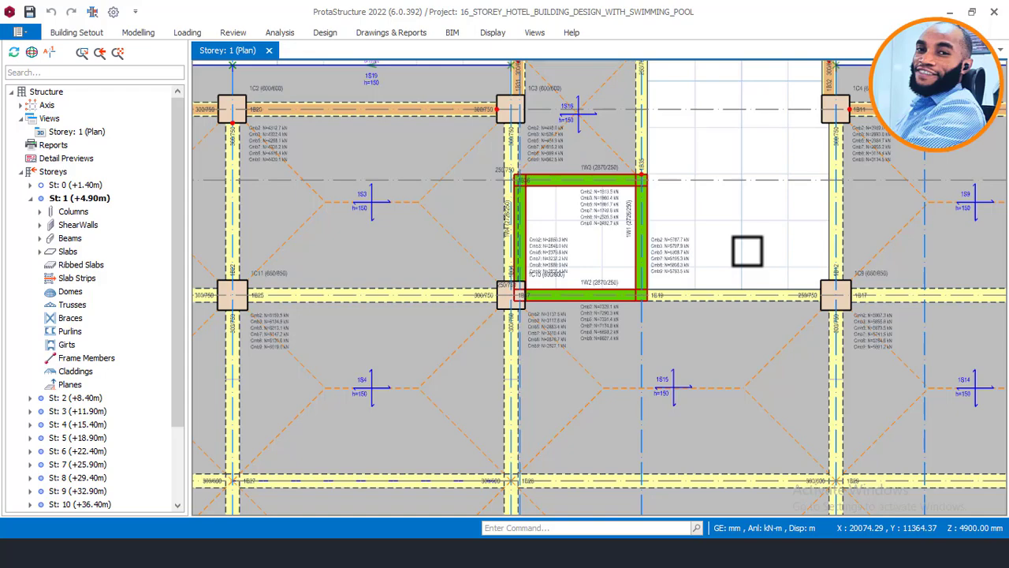
scroll(747, 251, down, 5)
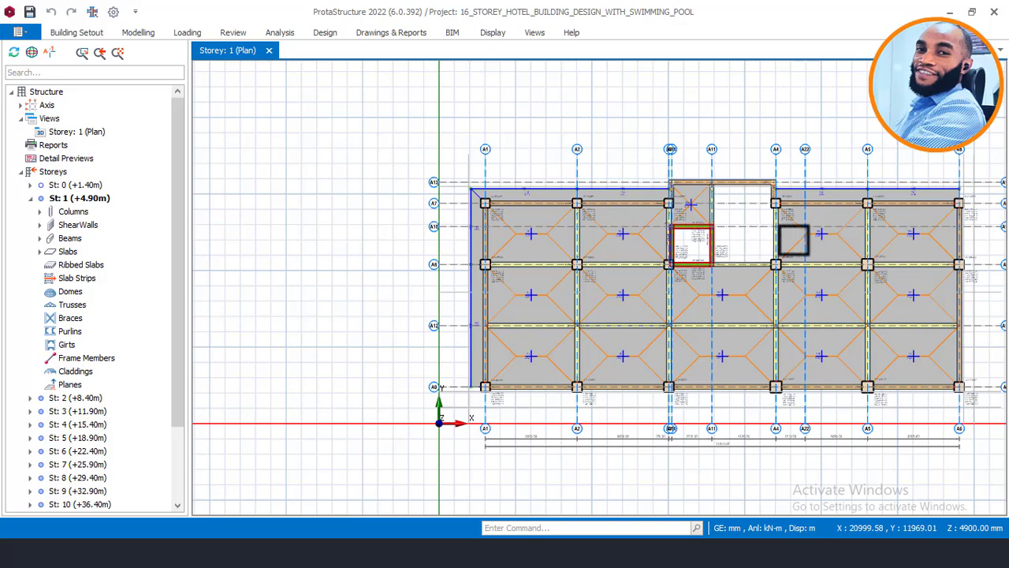
scroll(760, 240, up, 3)
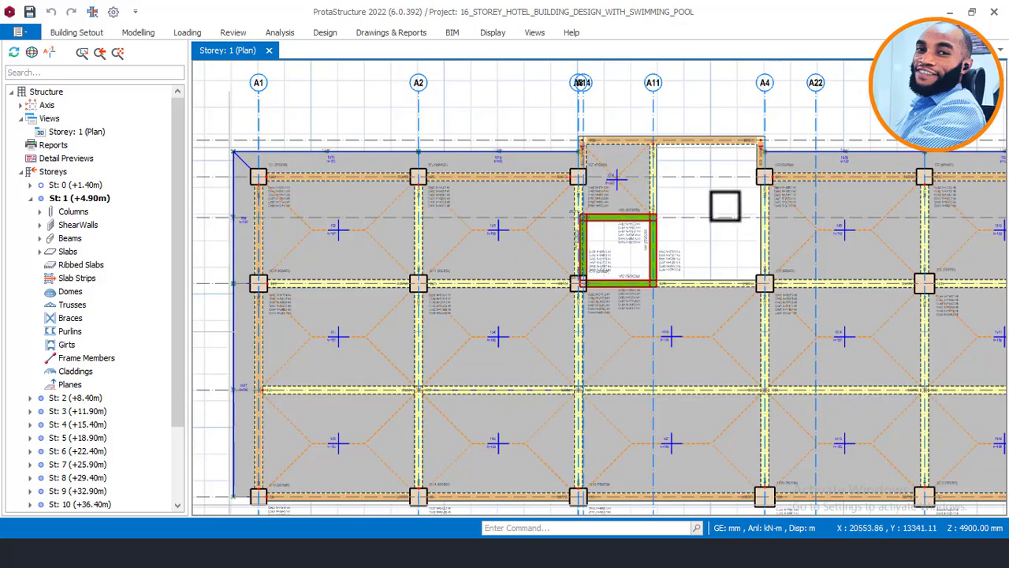